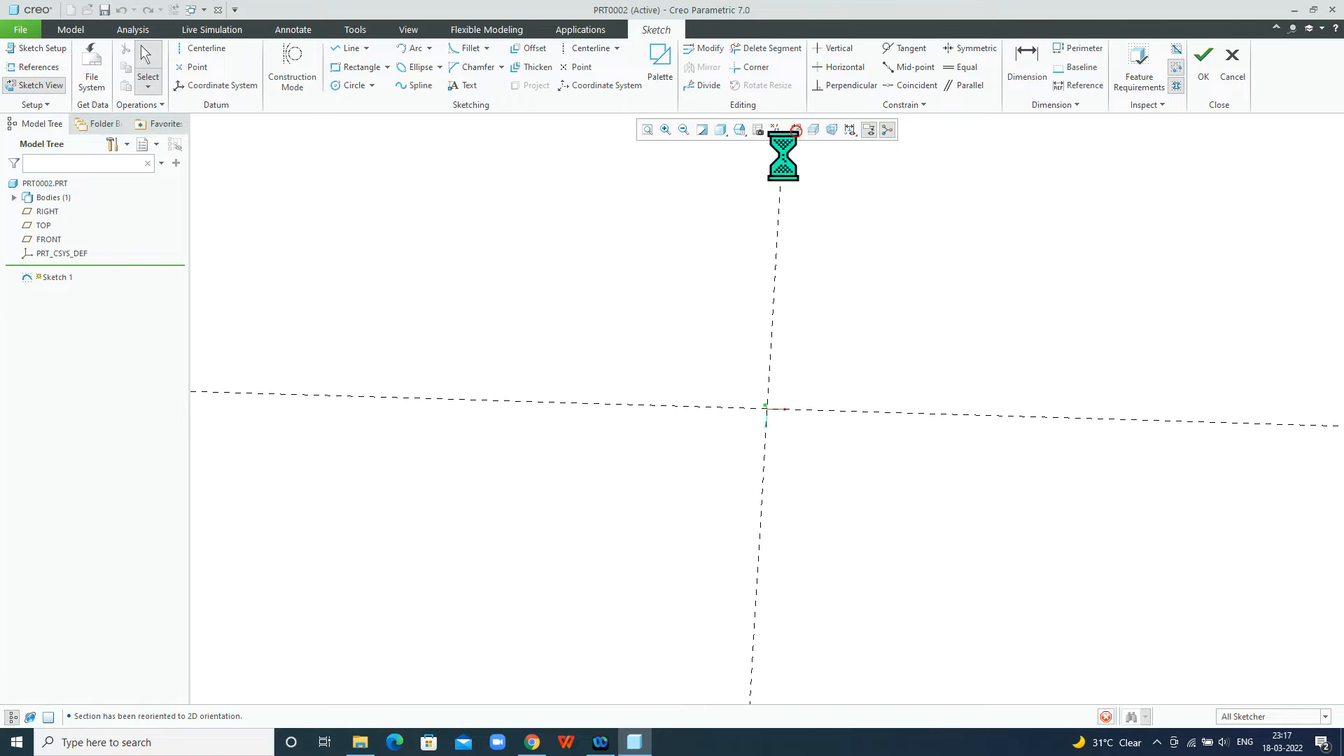
Sketch a circle centred on the origin, set its diameter to 100, and finish the sketch
click(353, 84)
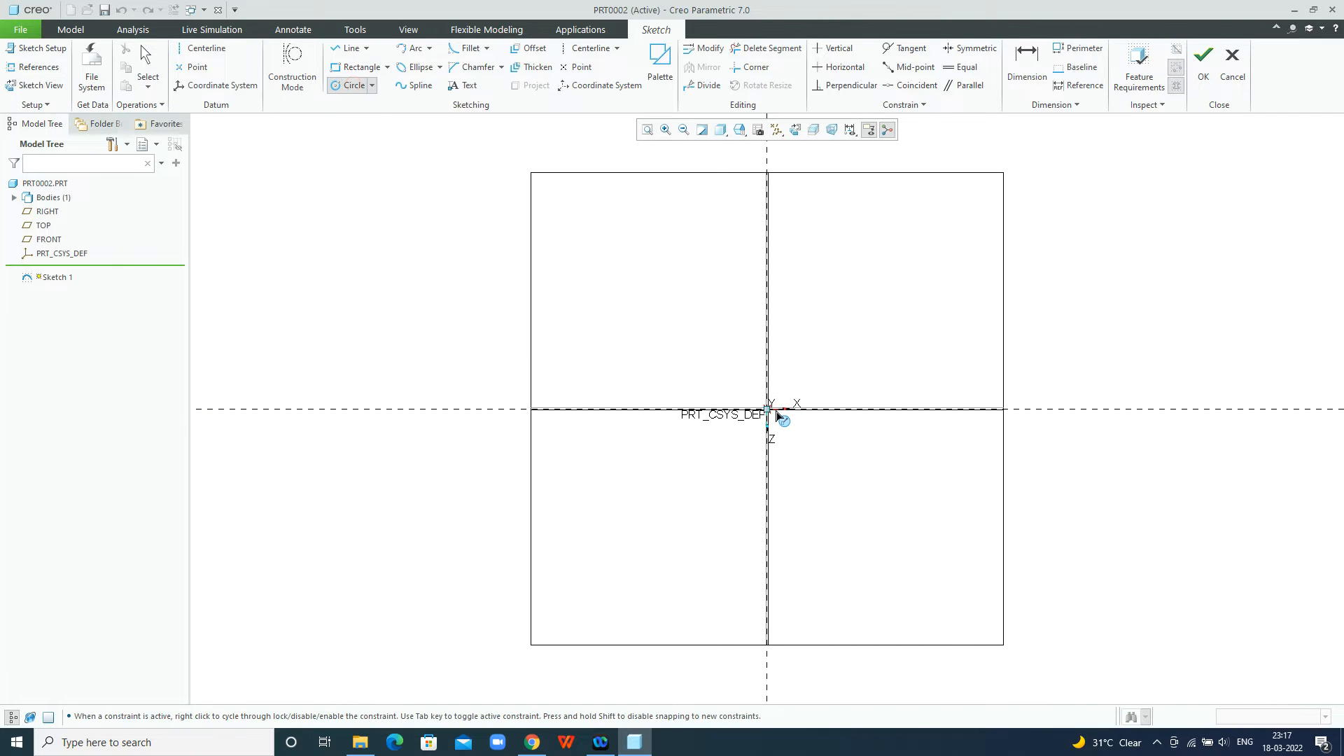
click(767, 409)
click(768, 408)
click(880, 295)
click(1024, 70)
double_click(575, 257)
text(100)
key(Return)
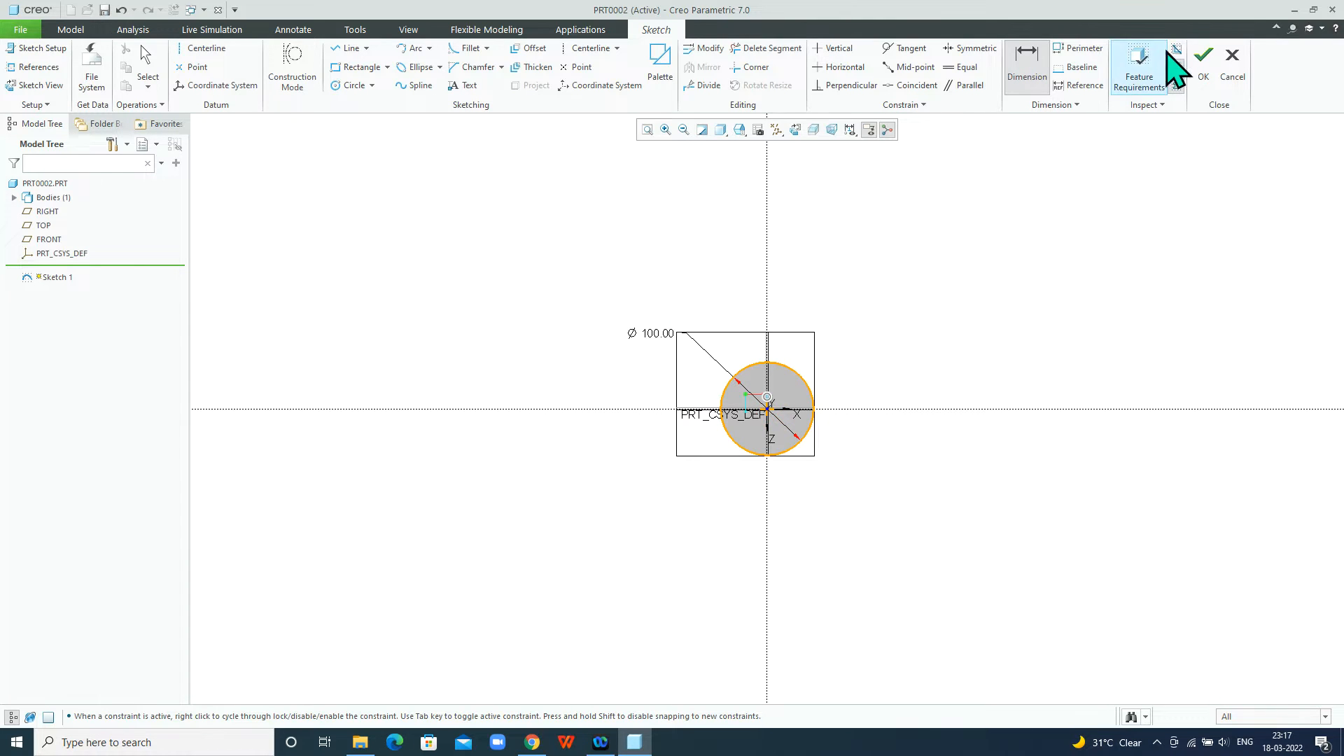
click(1201, 62)
Start a Sweep along the circle and open its section sketch, facing the sketch plane
click(521, 66)
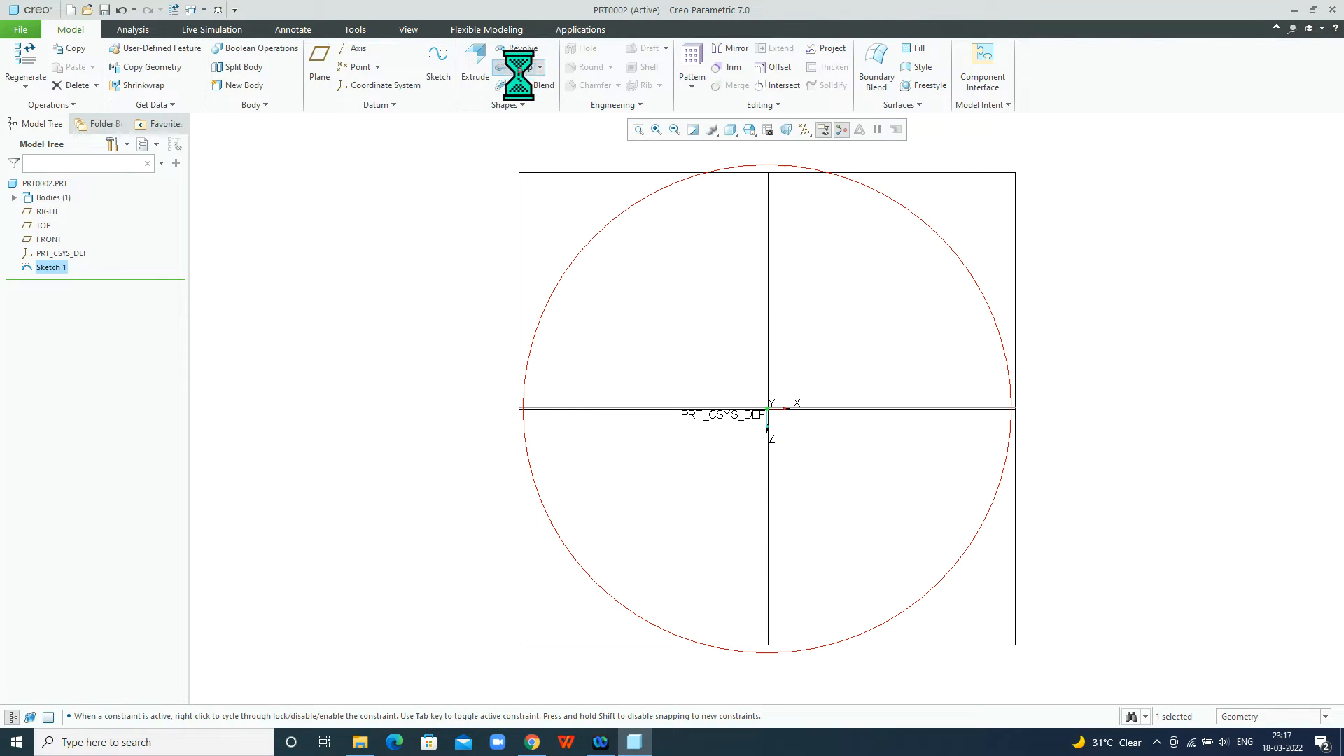
click(119, 63)
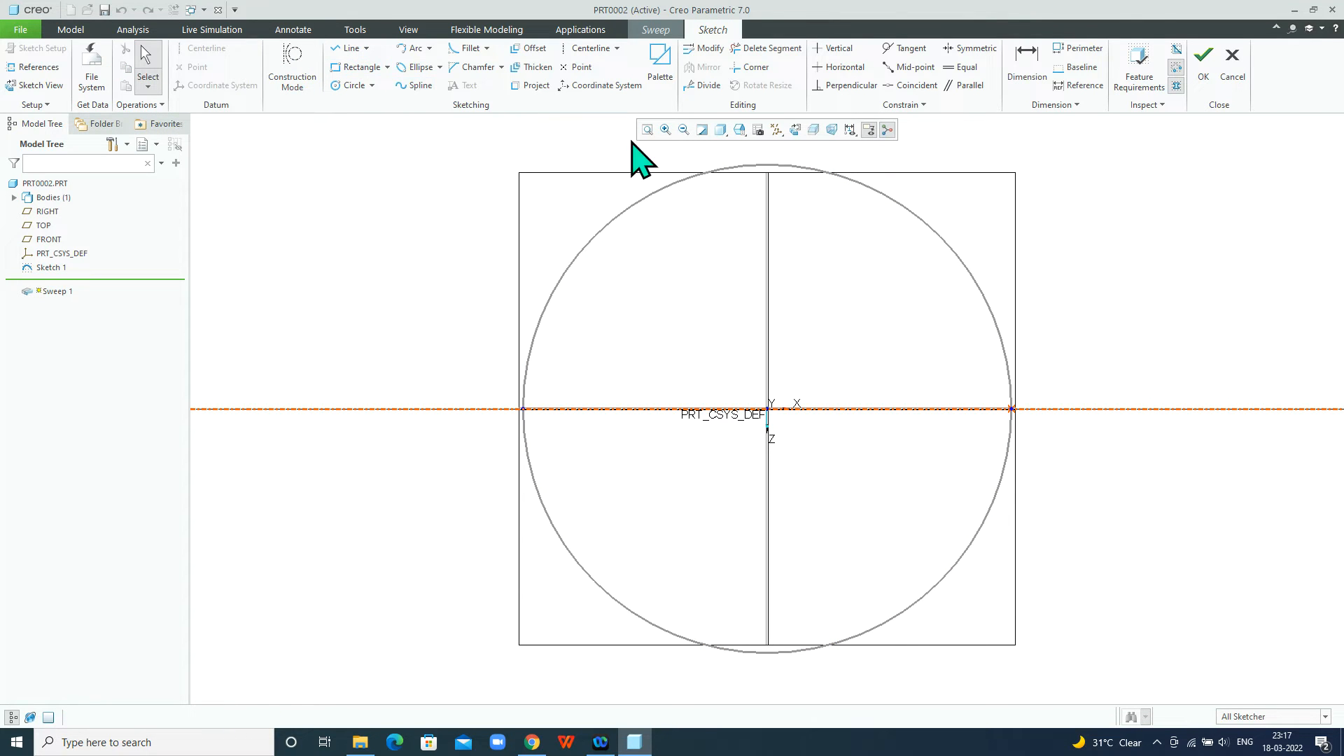
click(795, 131)
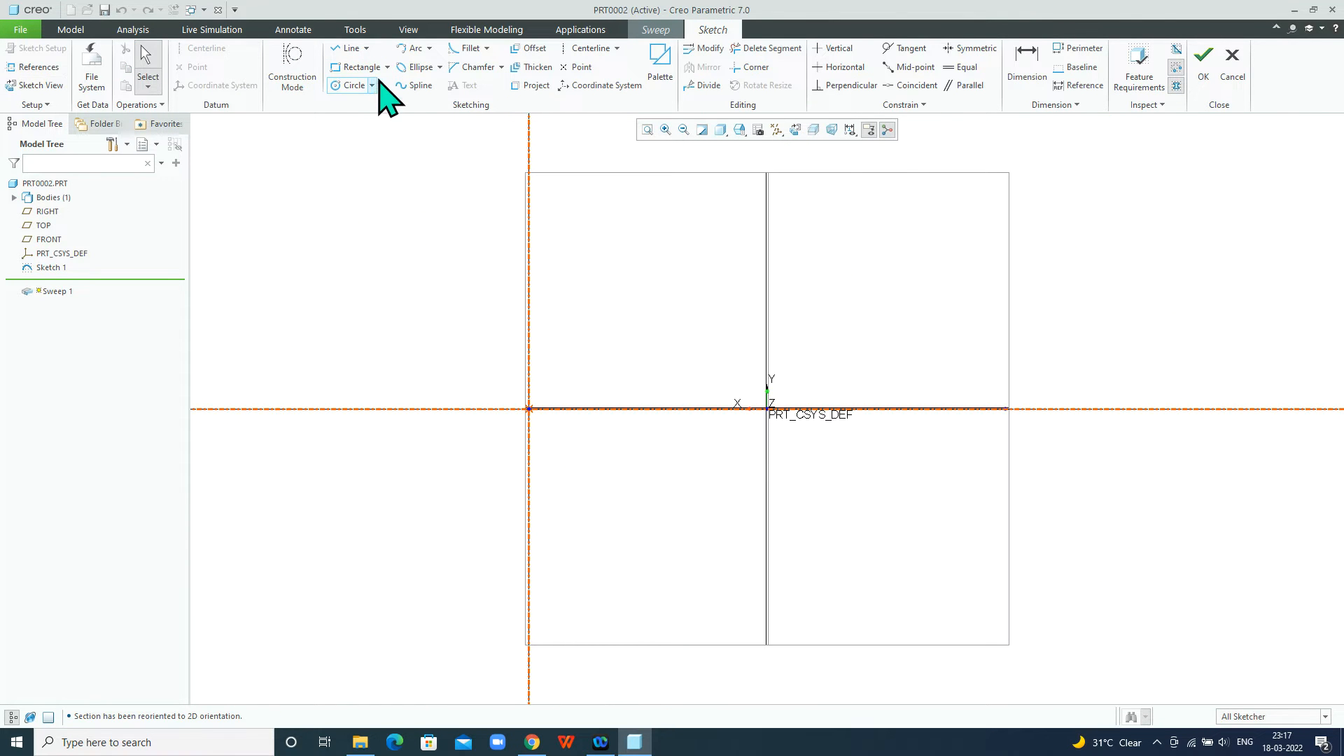
Sketch an S-shaped spline from about 46 above the horizontal reference to about 27 below it, crossing it about 7 from the trajectory start
click(415, 84)
click(584, 189)
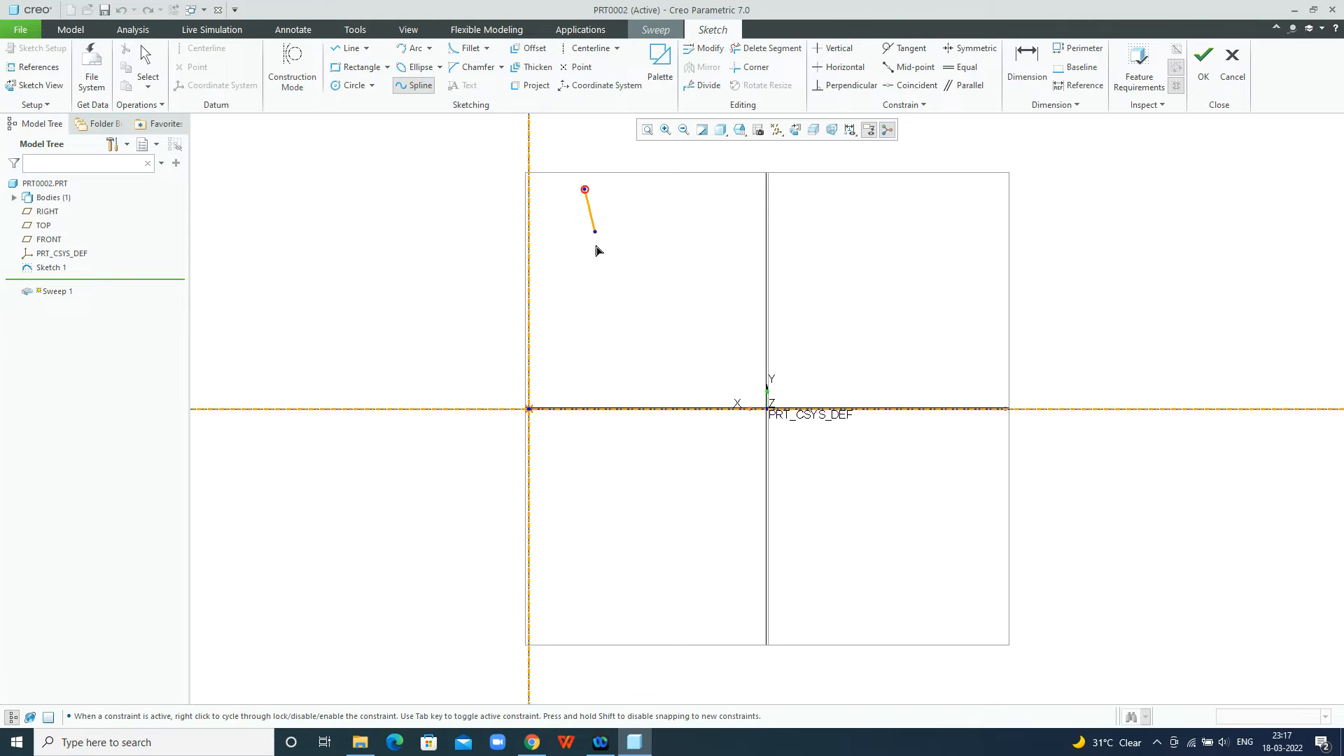
click(614, 259)
click(569, 352)
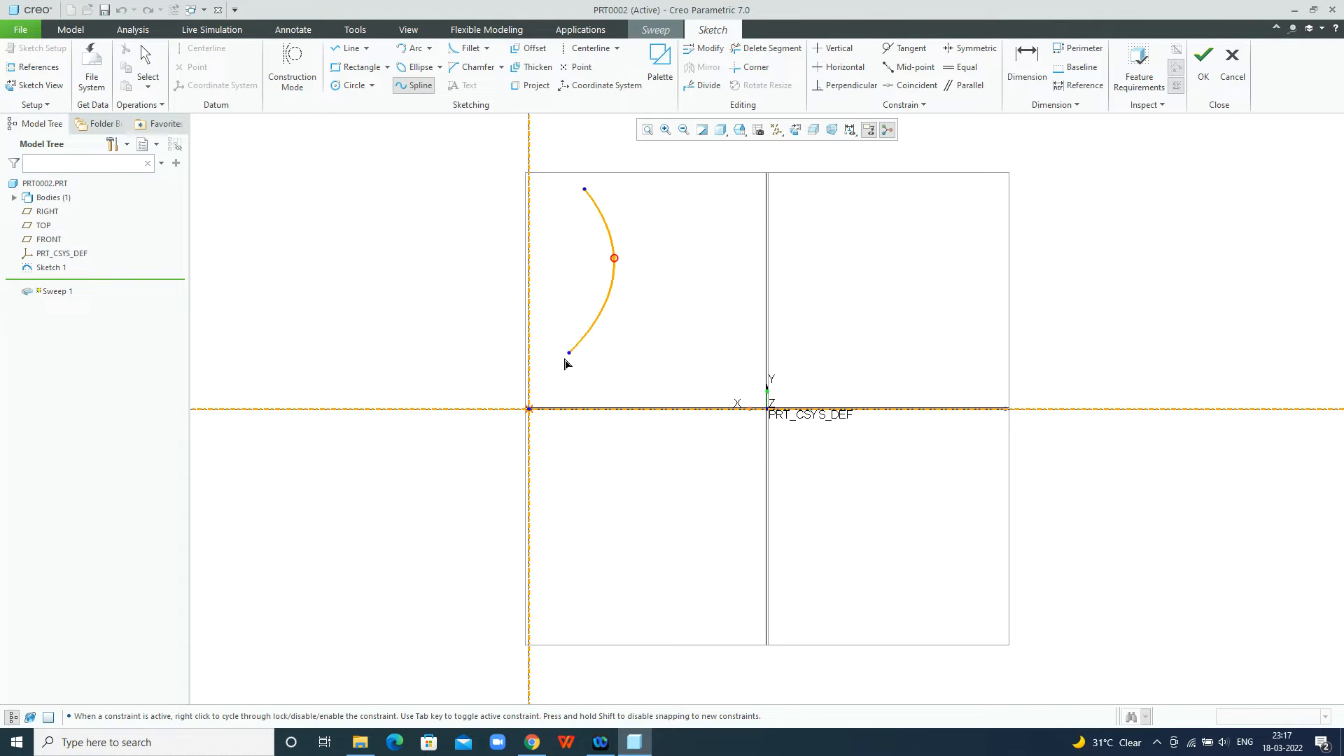
click(562, 413)
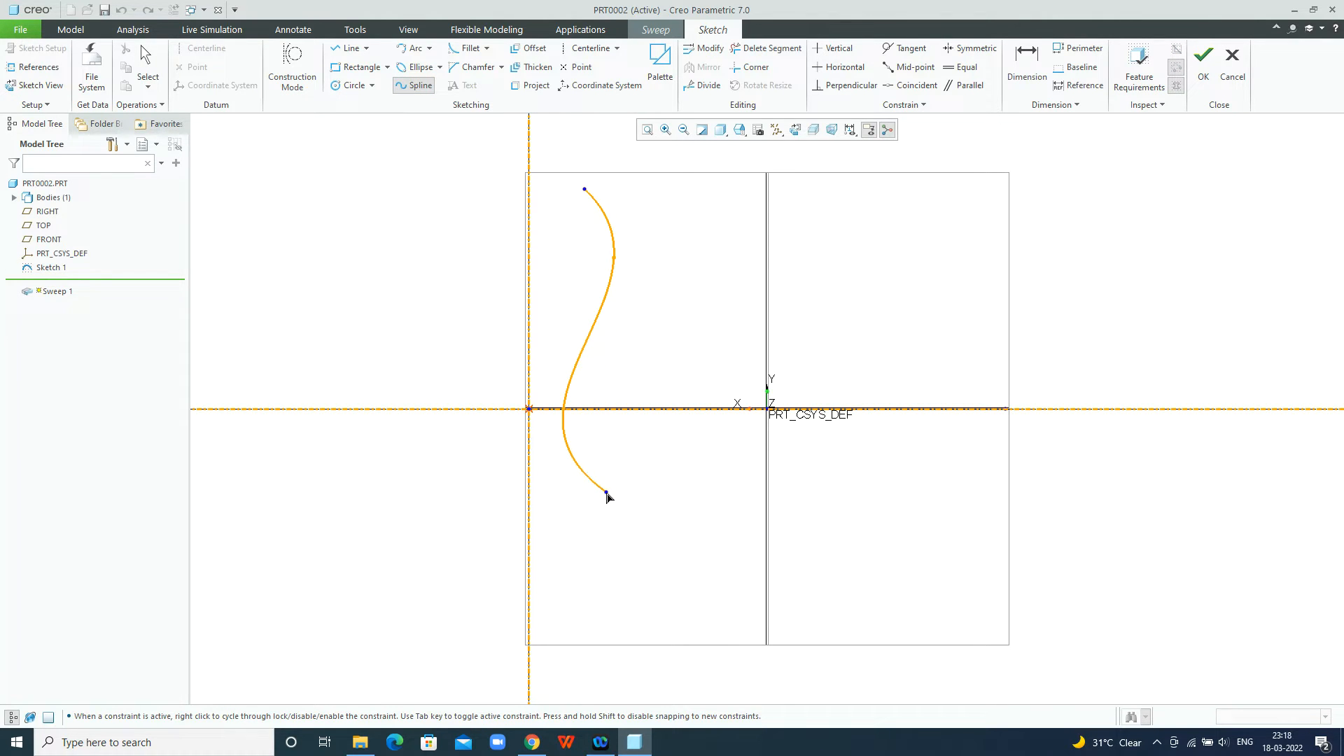
click(609, 497)
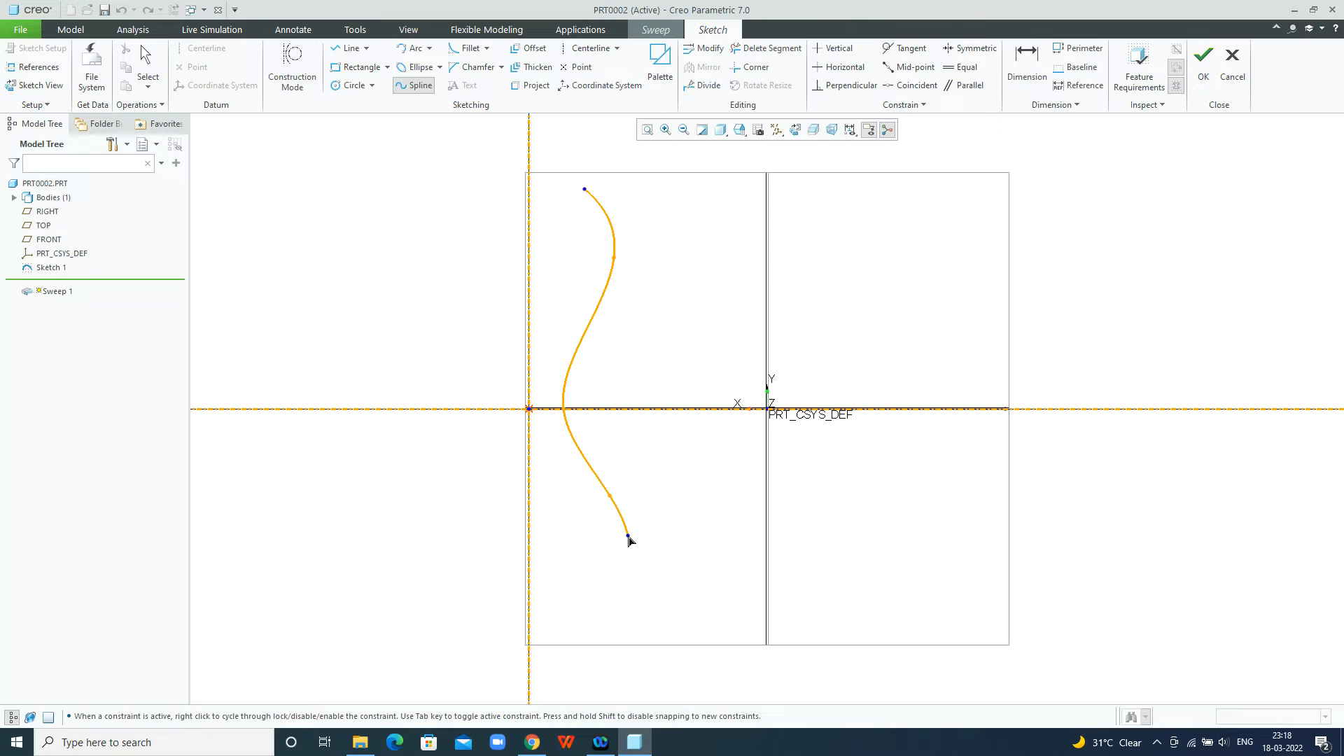
click(625, 536)
middle_click(626, 537)
Set the spline's offsets from the vertical reference to 10 at the horizontal reference, 25 at the lower end and 22 at the upper end
click(1038, 83)
click(1027, 78)
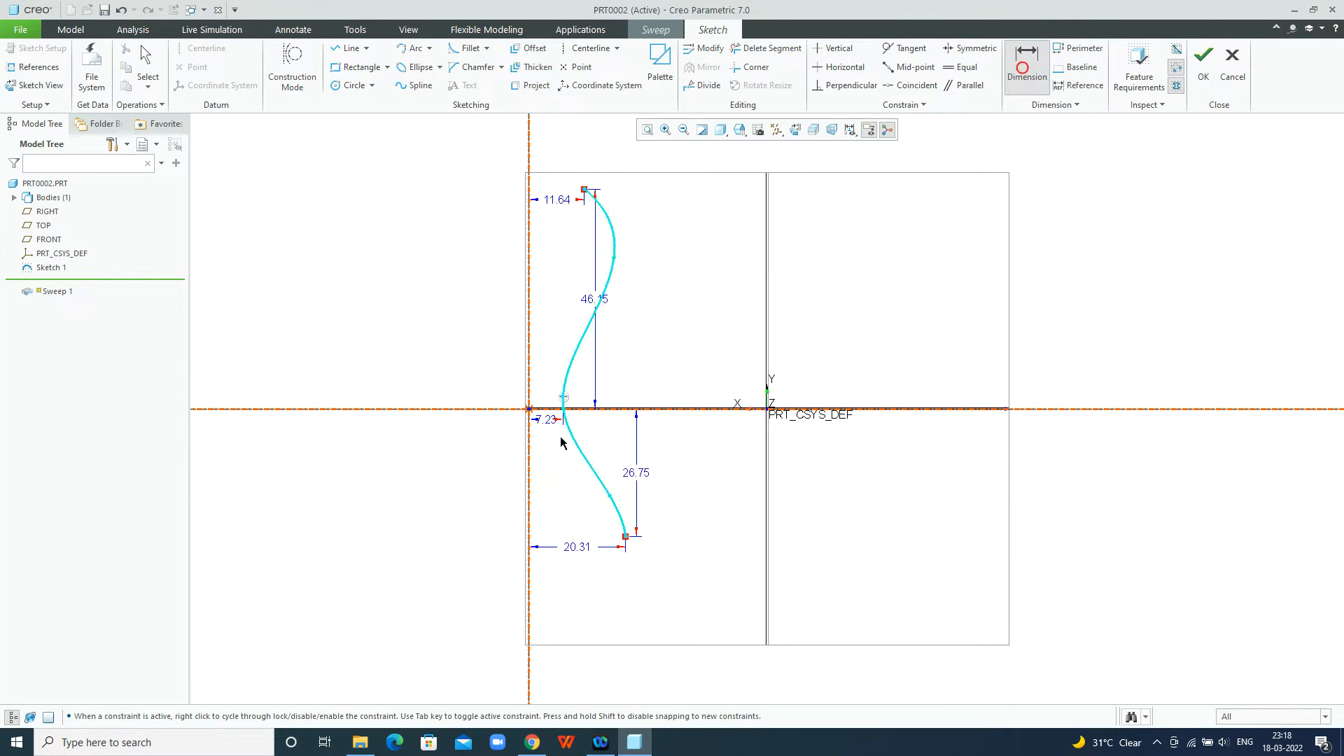
middle_click(551, 421)
text(10)
key(Return)
click(556, 203)
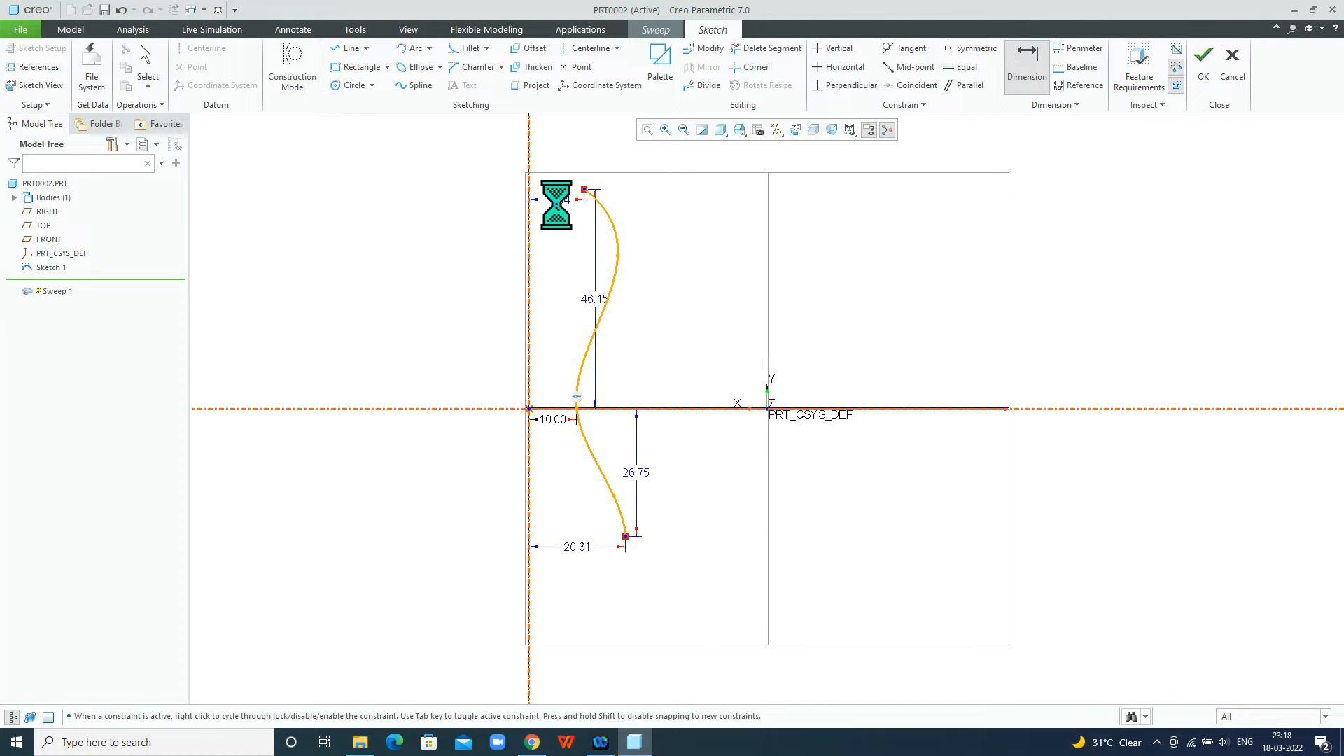
double_click(581, 548)
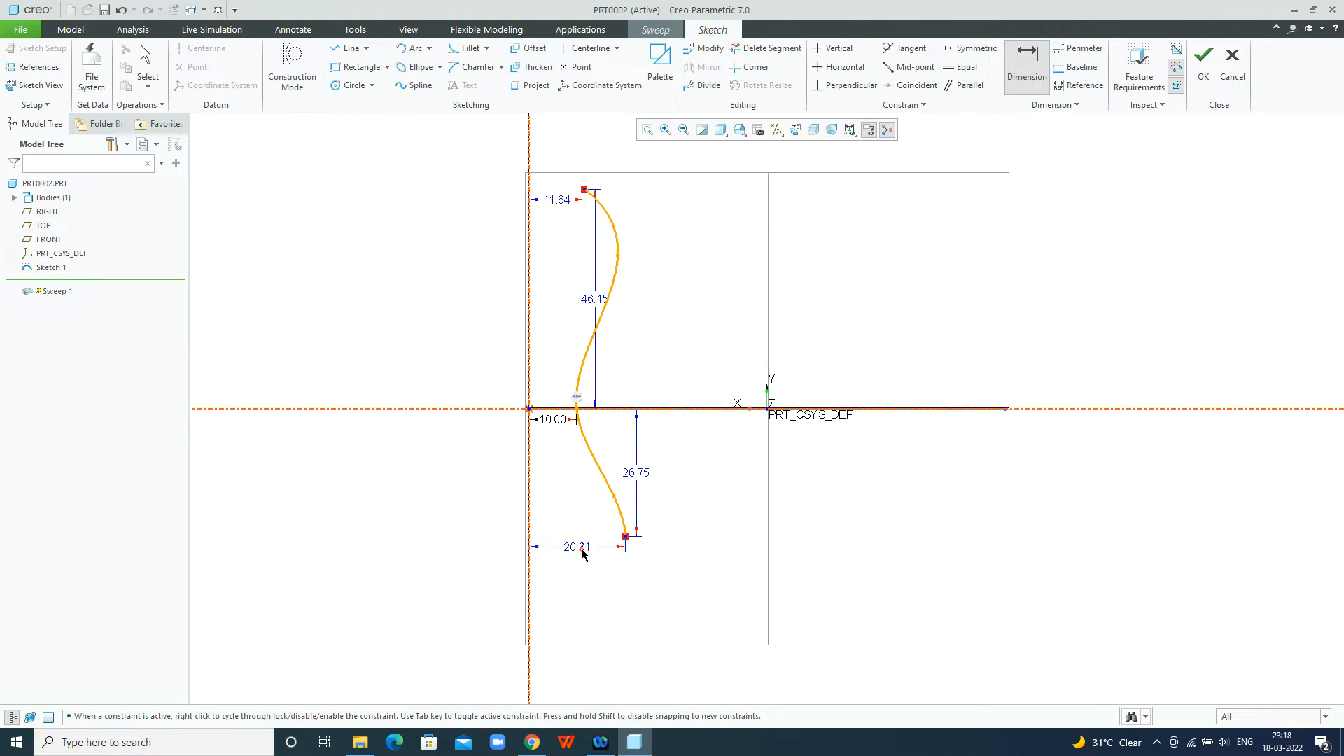
text(25)
key(Return)
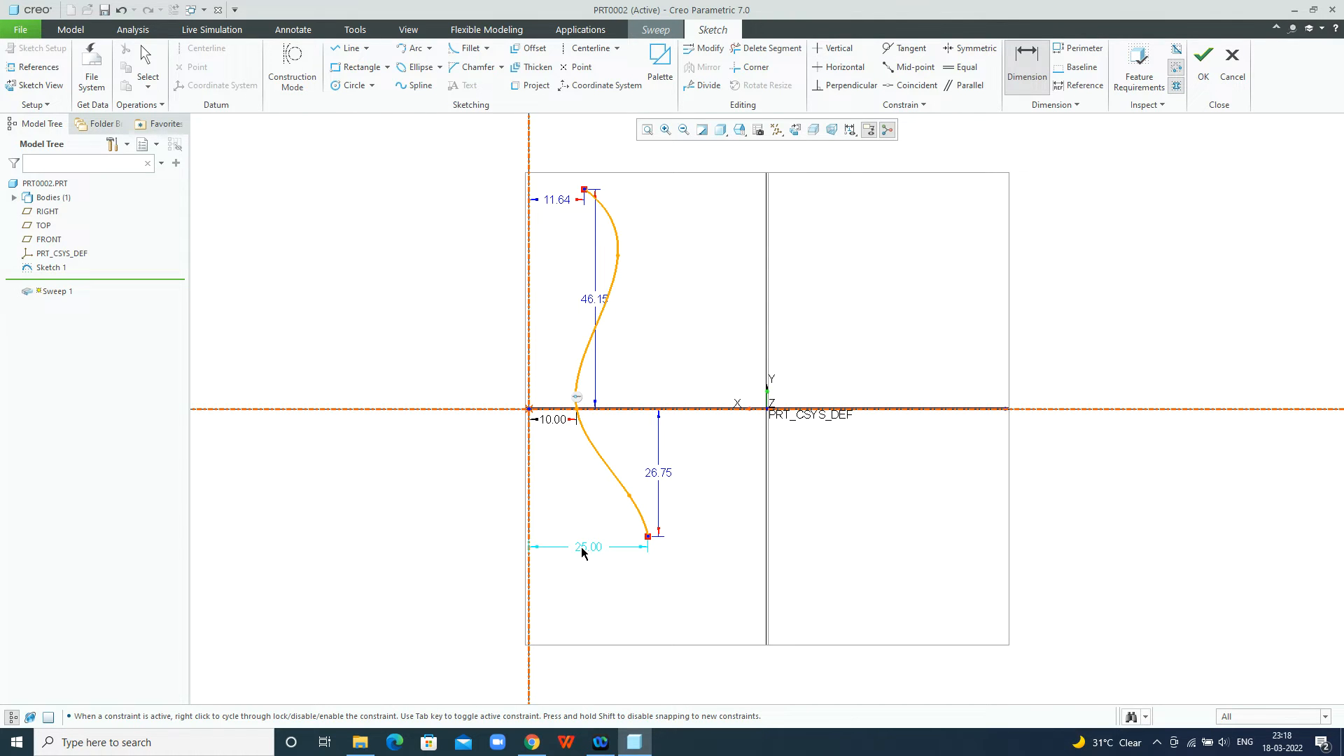
double_click(561, 204)
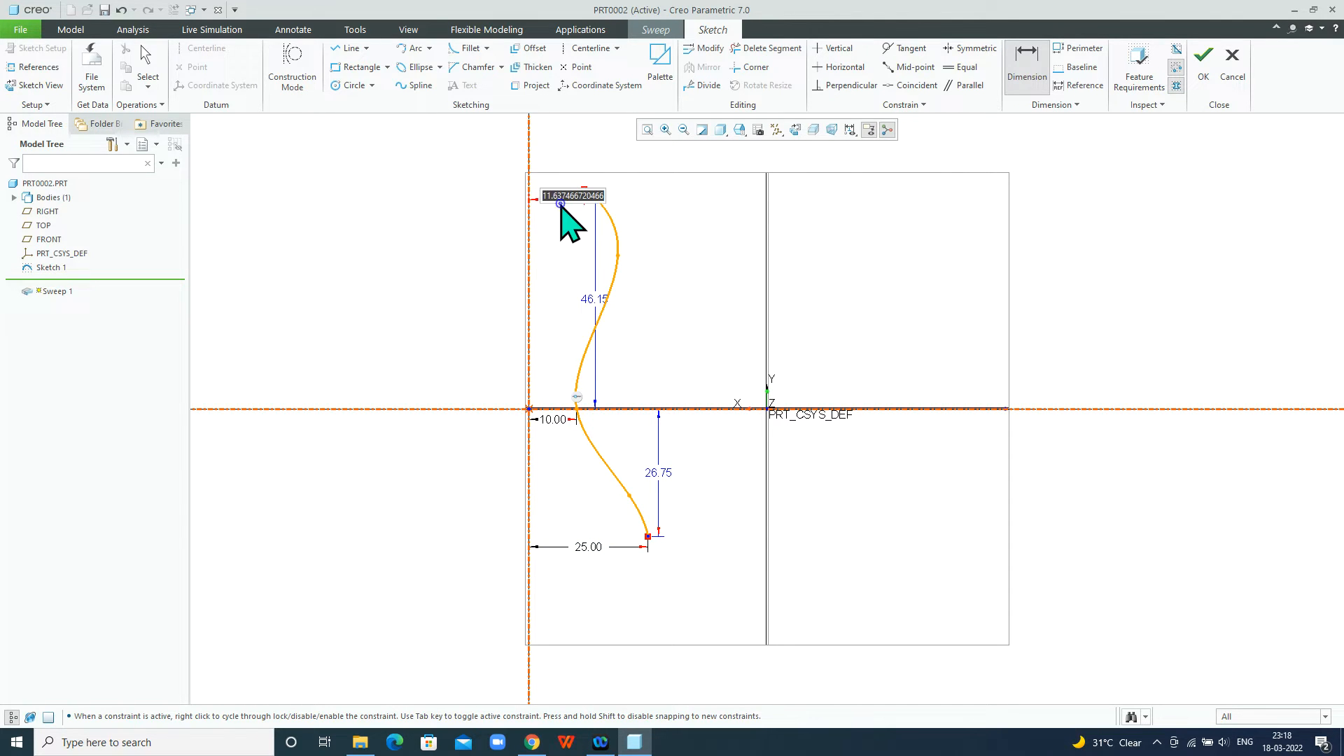
text(22)
key(Return)
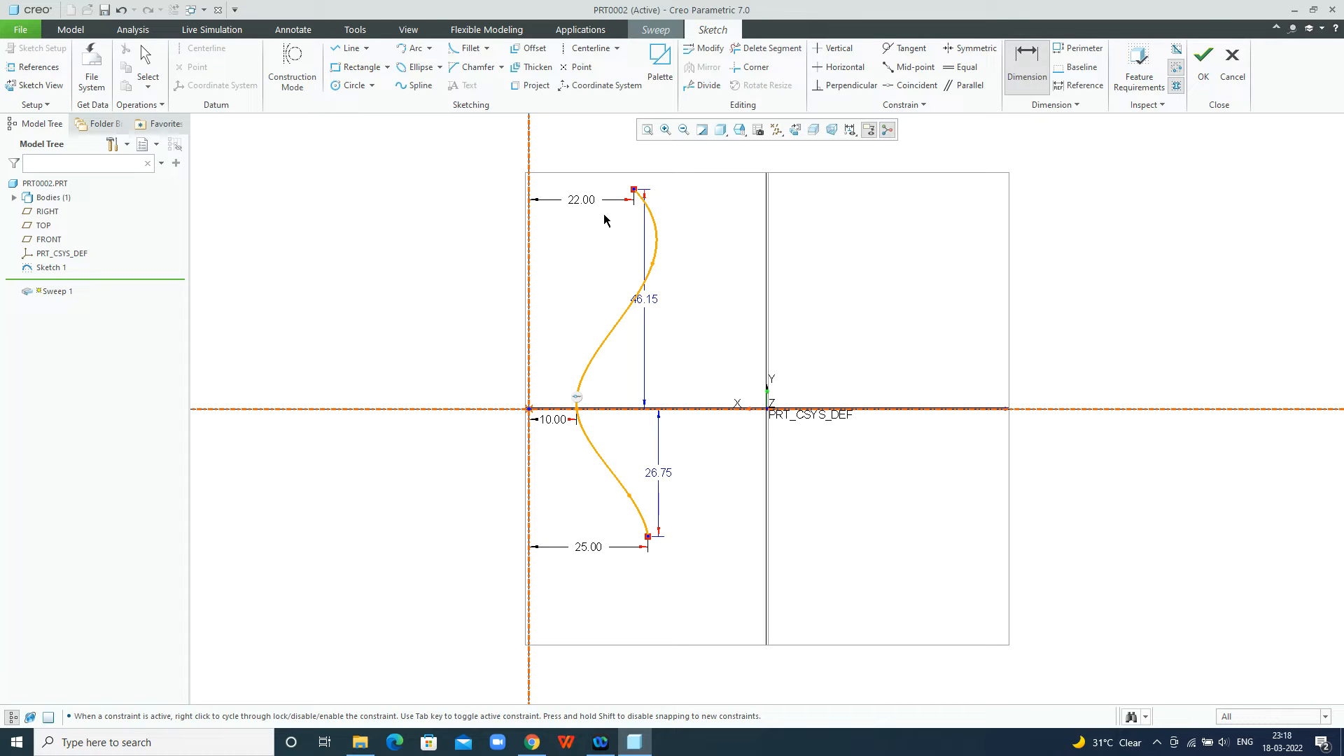
Set the spline ends' vertical distances from the horizontal reference to 50 for the upper end and 25 for the lower end
double_click(647, 298)
text(50)
key(Return)
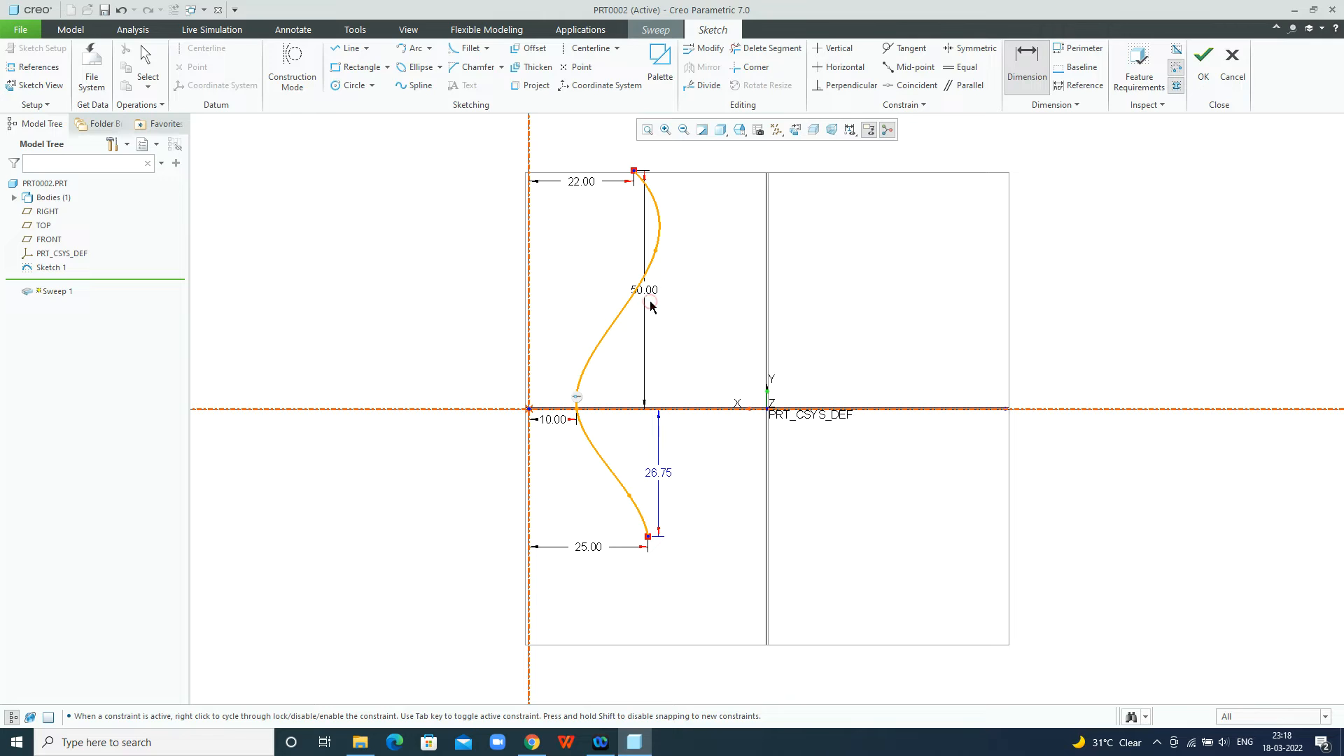
double_click(664, 472)
text(25)
key(Return)
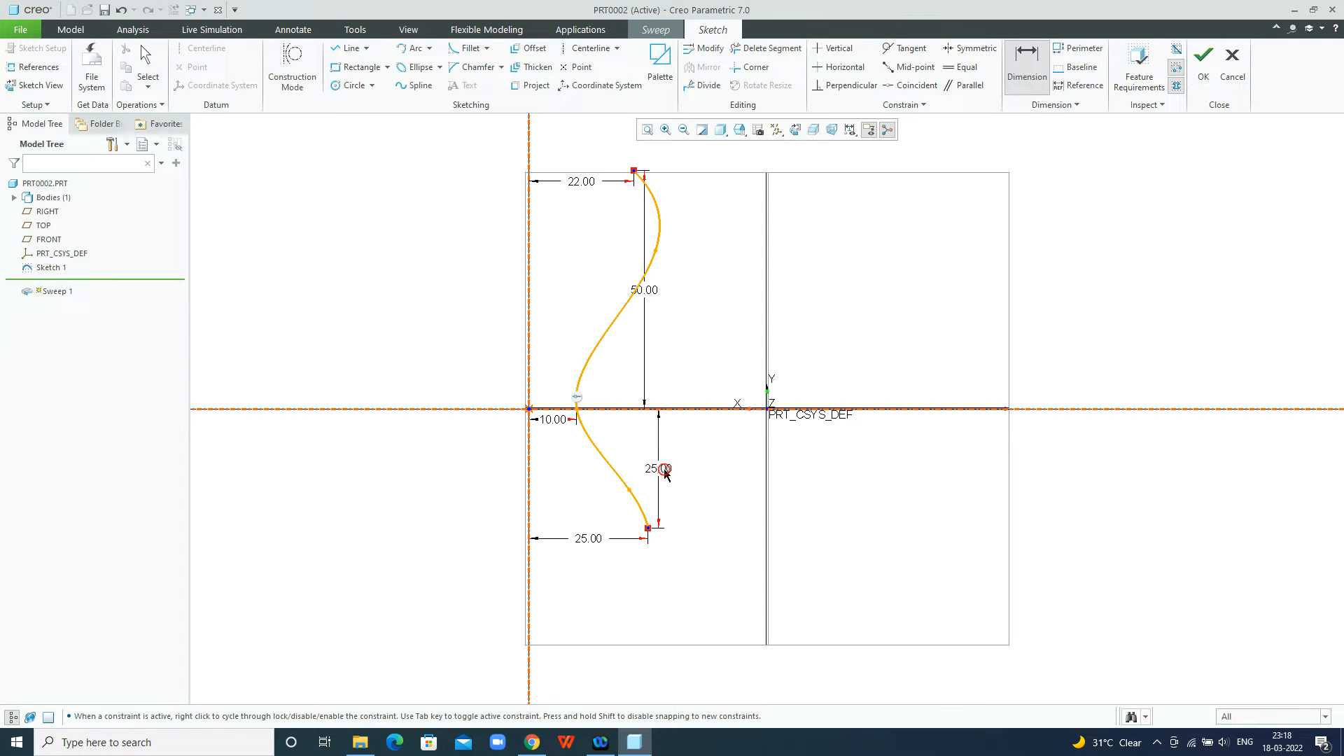
Add the section relation sd7=5*sin(trajpar*360*10) to drive the spline's offset at the horizontal reference
click(363, 29)
click(440, 87)
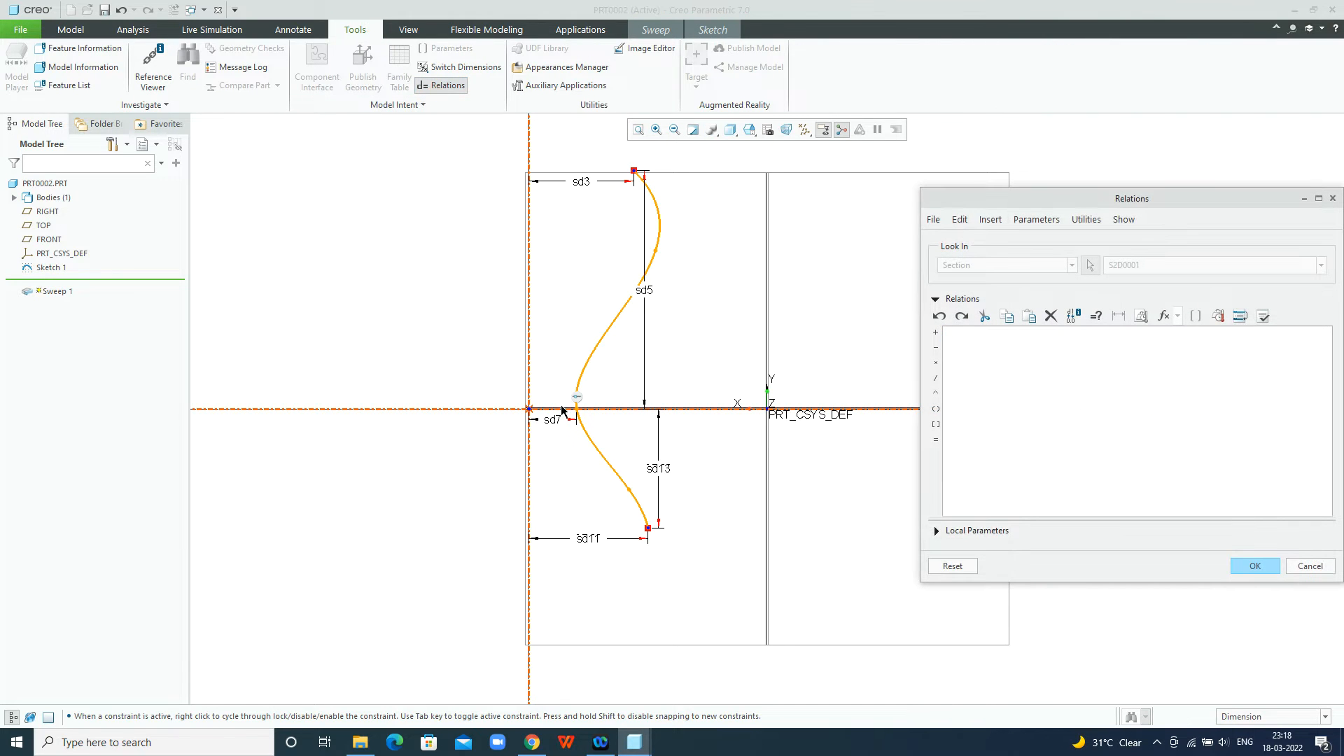
click(557, 425)
click(564, 424)
click(1244, 567)
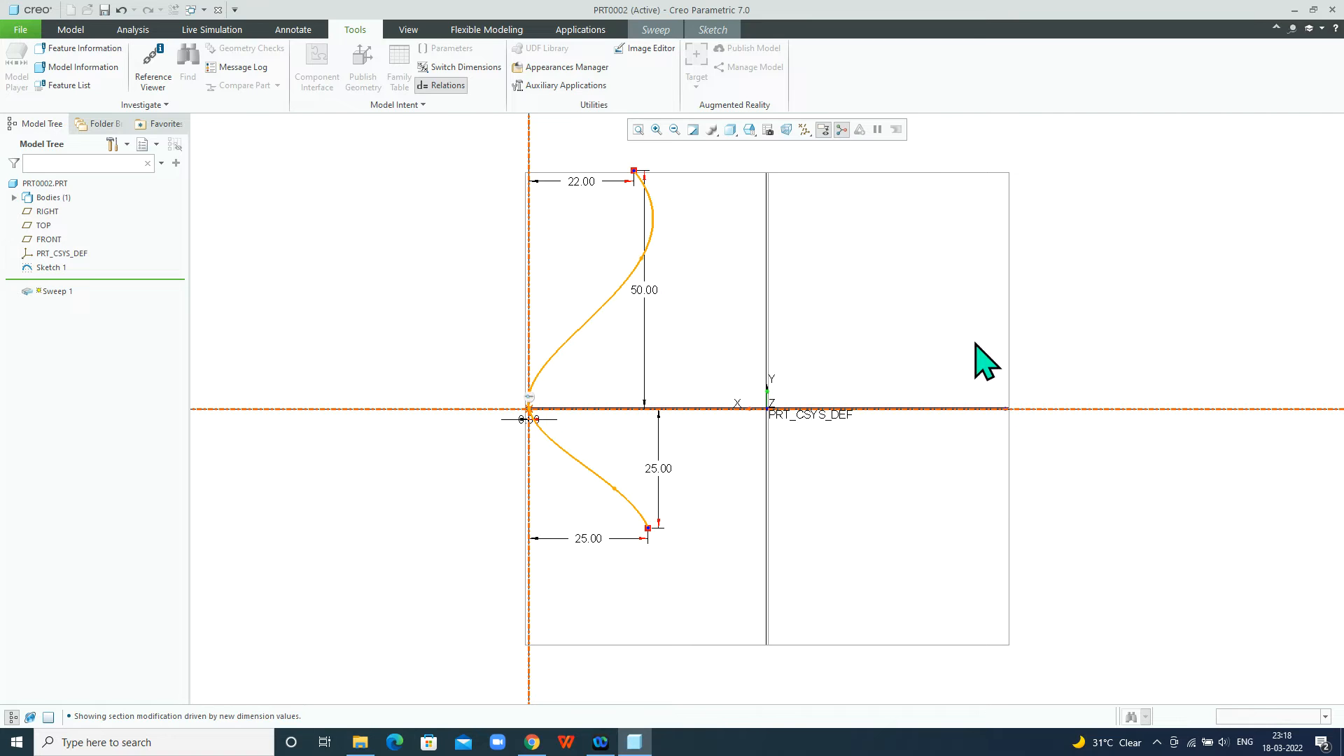
Finish the section sketch and set the sweep to allow its section to change
click(725, 29)
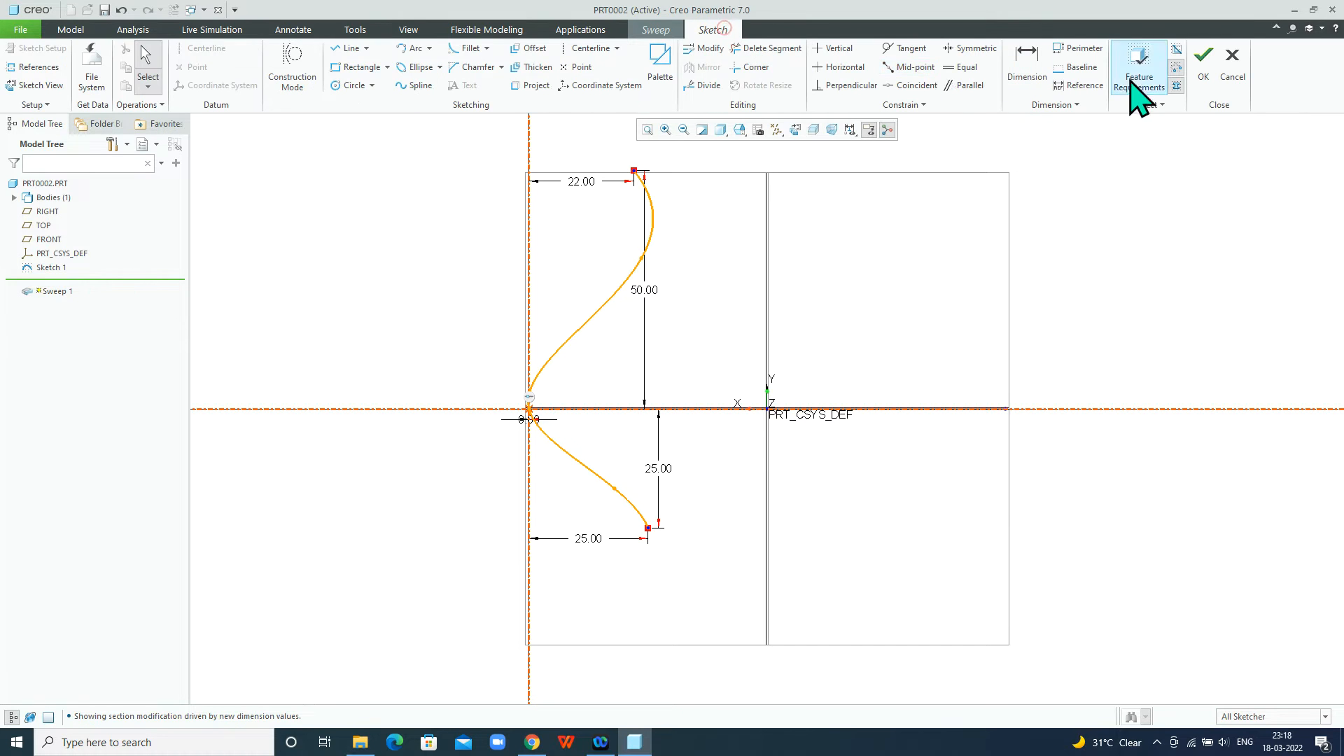
click(1201, 70)
click(760, 401)
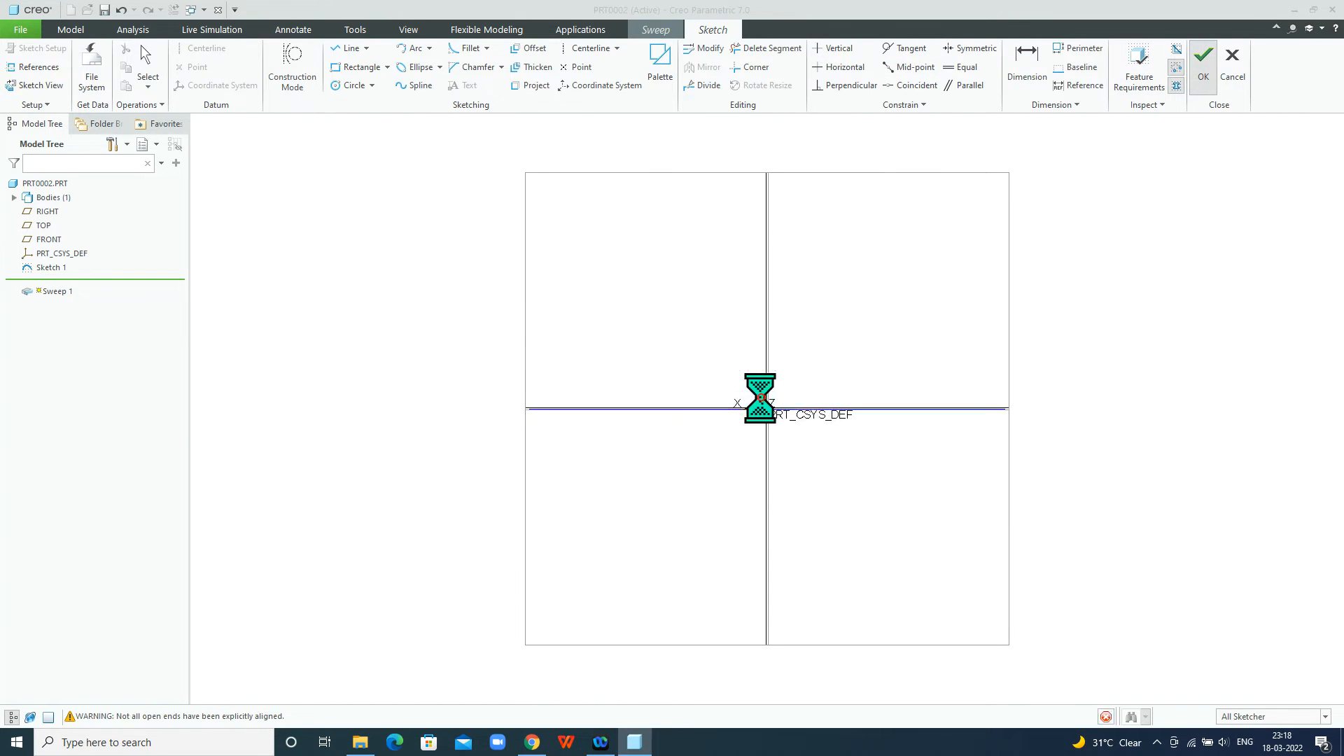
click(347, 86)
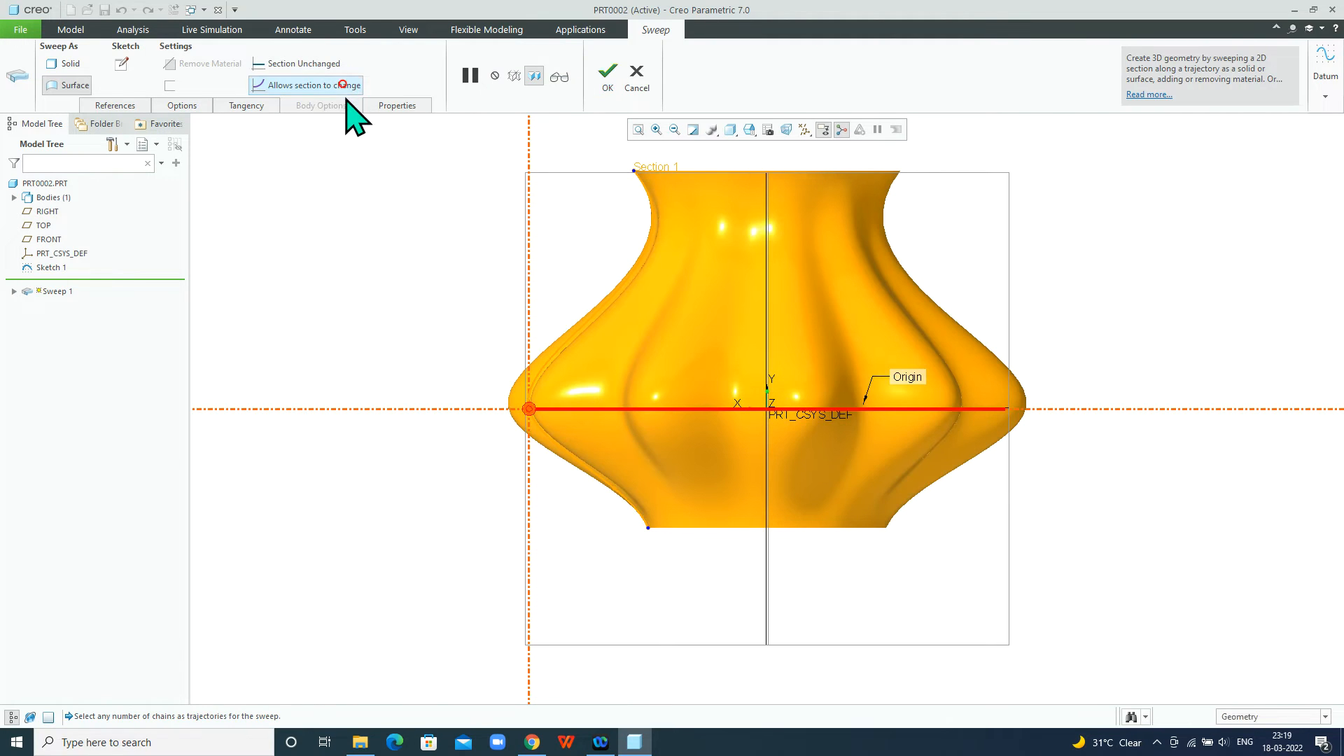
Reopen the sweep's section sketch and change its relation to sd7=8*sin(trajpar*360*20)
middle_drag(401, 216, 397, 204)
click(120, 63)
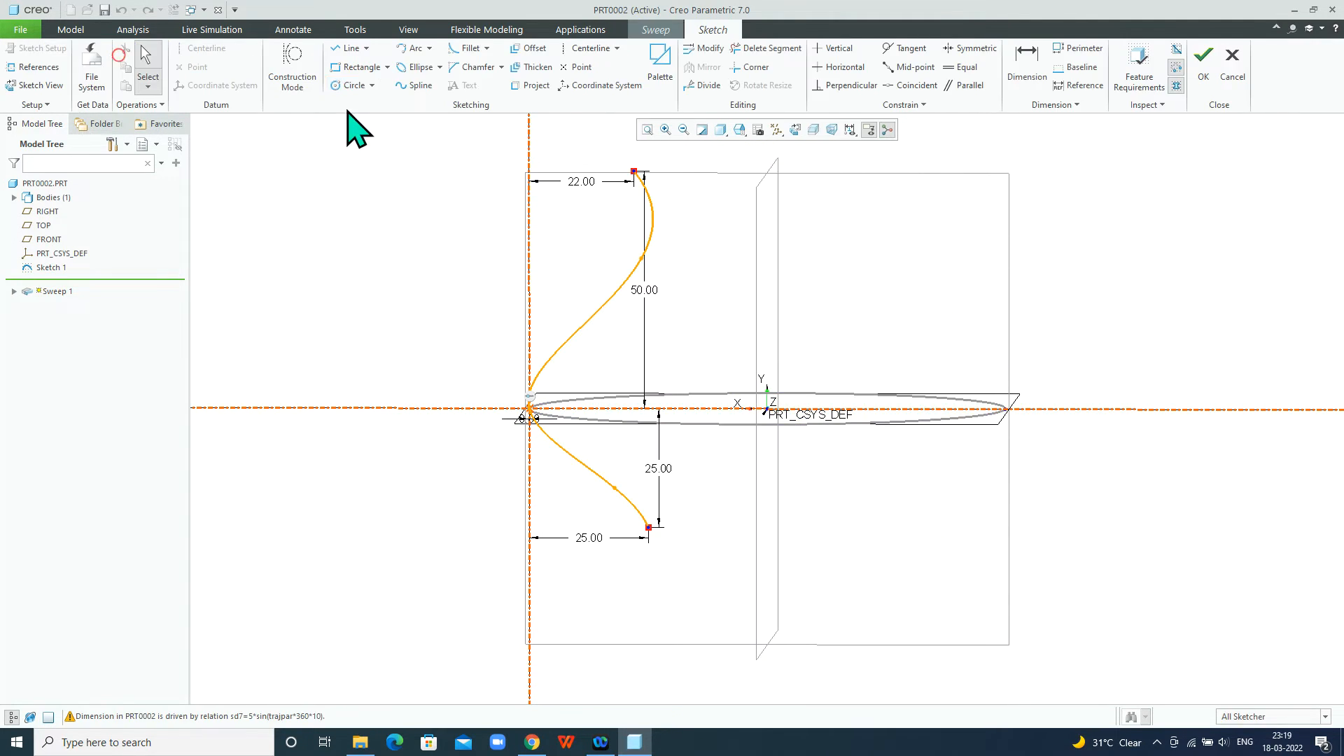
click(355, 30)
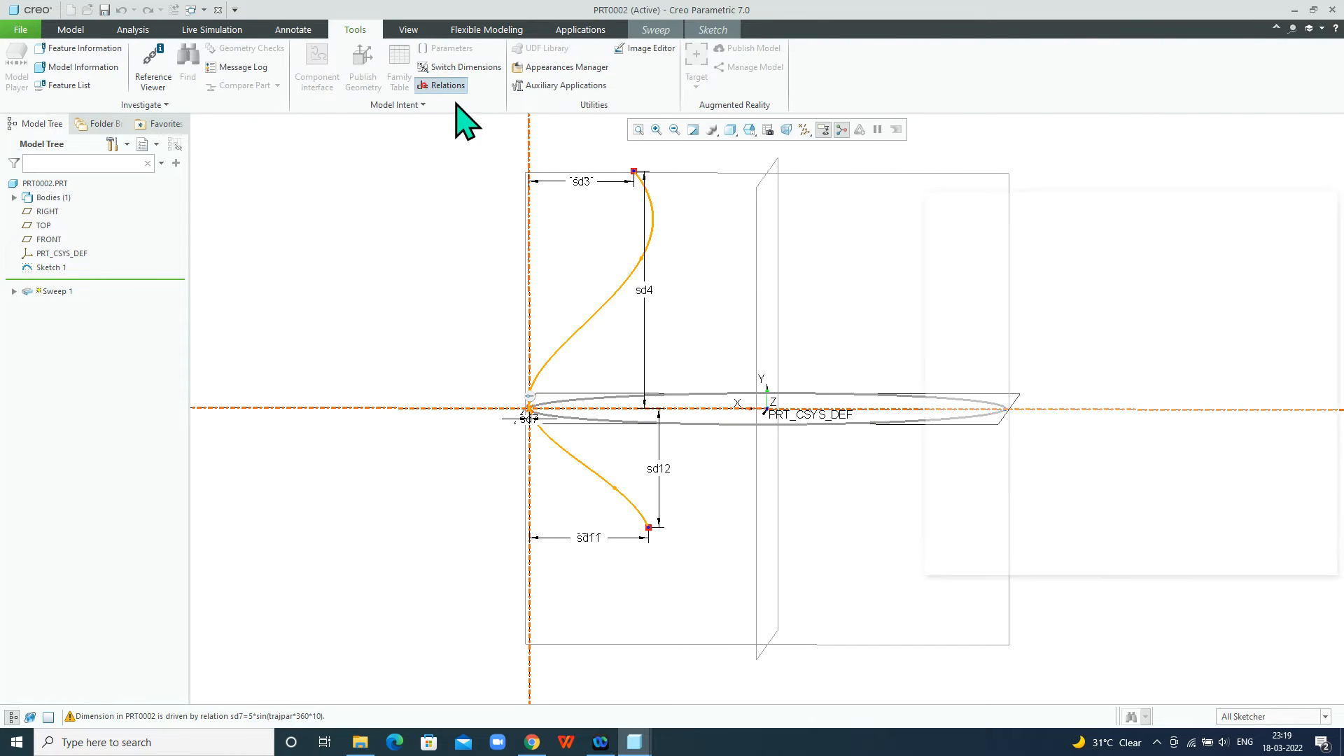
click(438, 85)
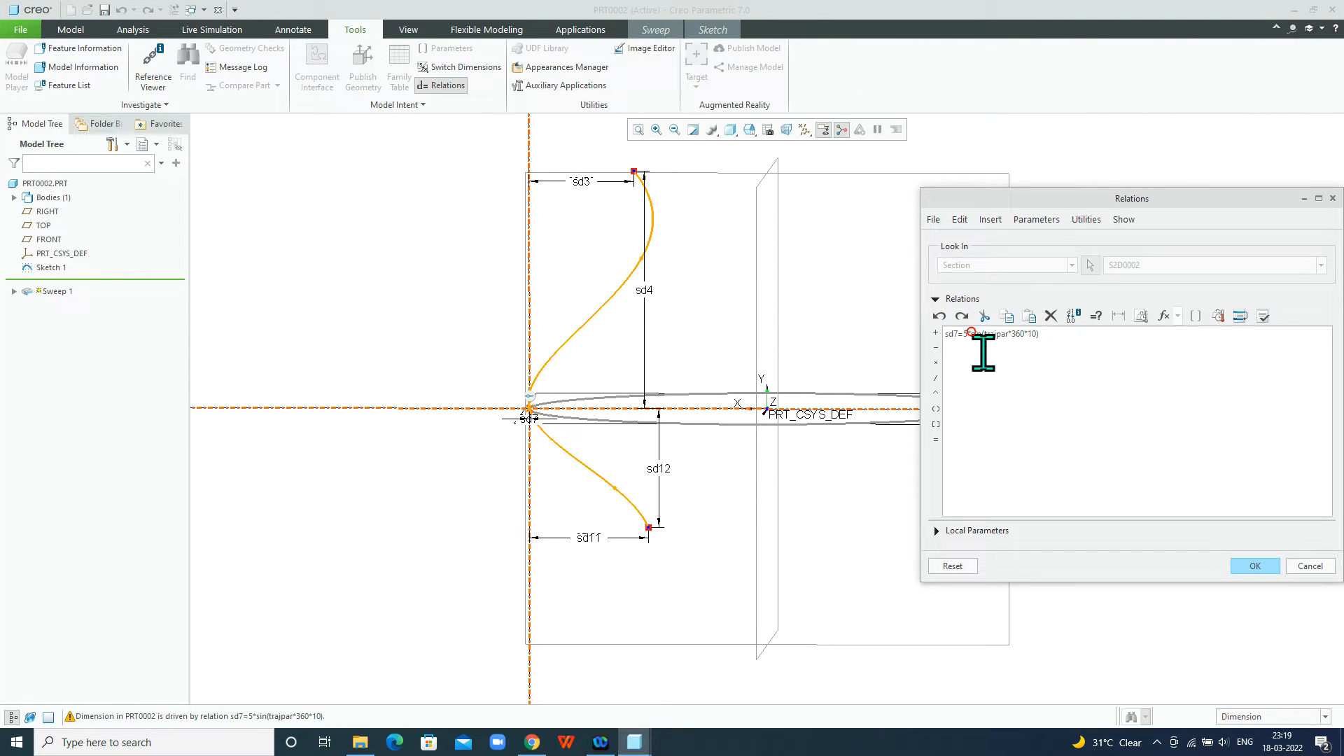
click(969, 336)
key(BackSpace)
text(1)
click(1040, 338)
text(2)
click(1247, 560)
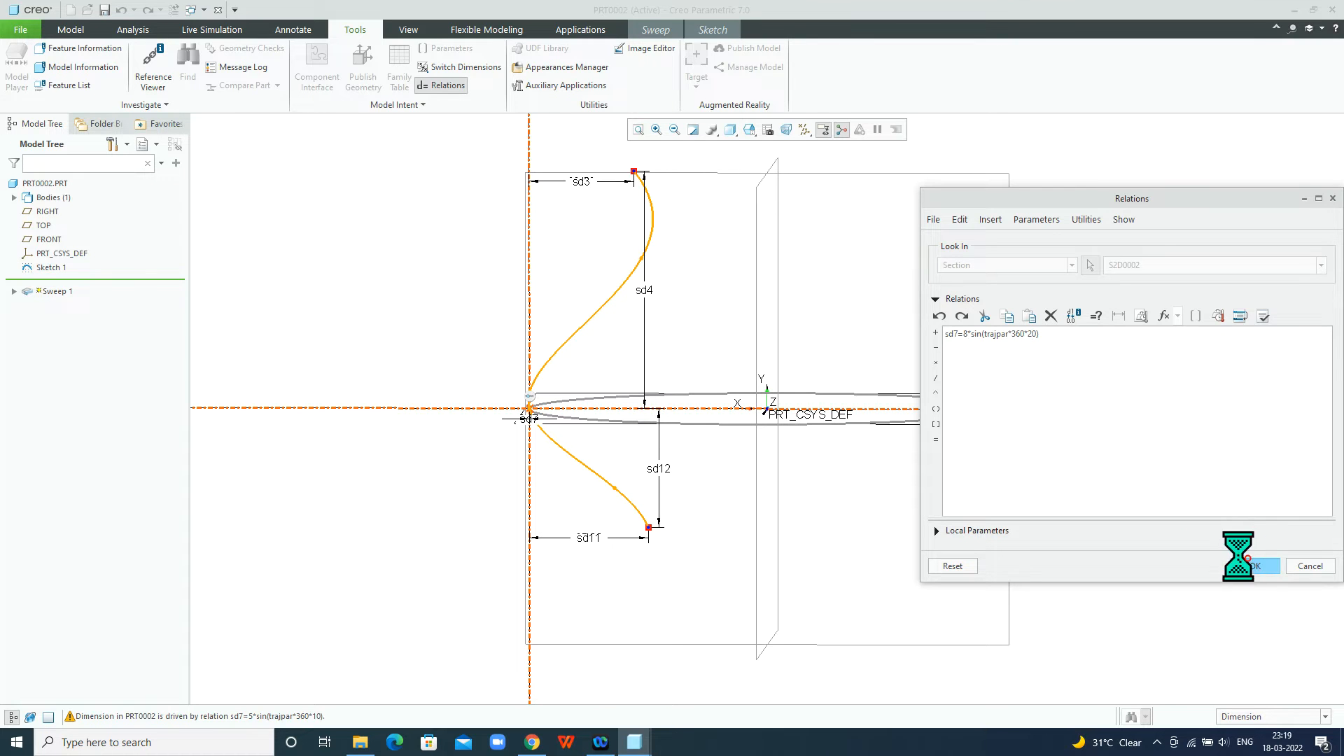
Accept the edited section sketch and complete the fluted surface sweep
click(712, 28)
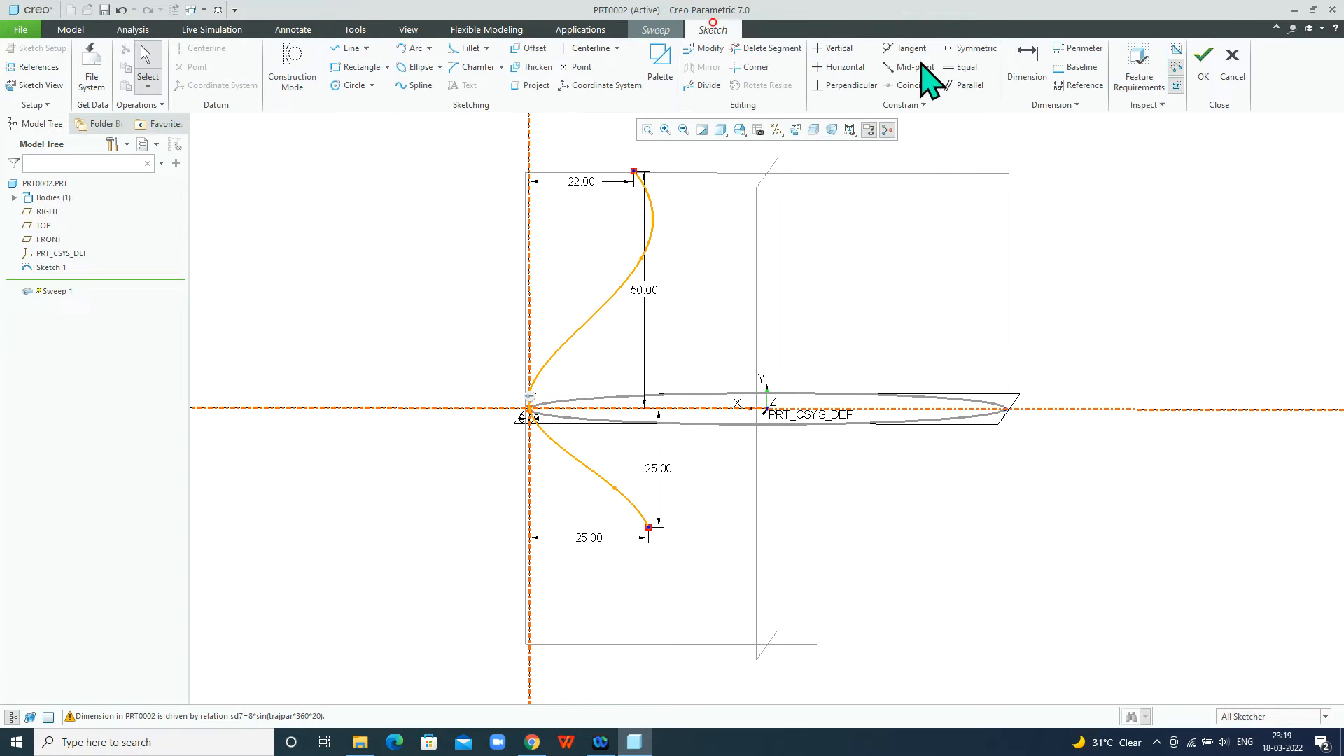
click(1203, 60)
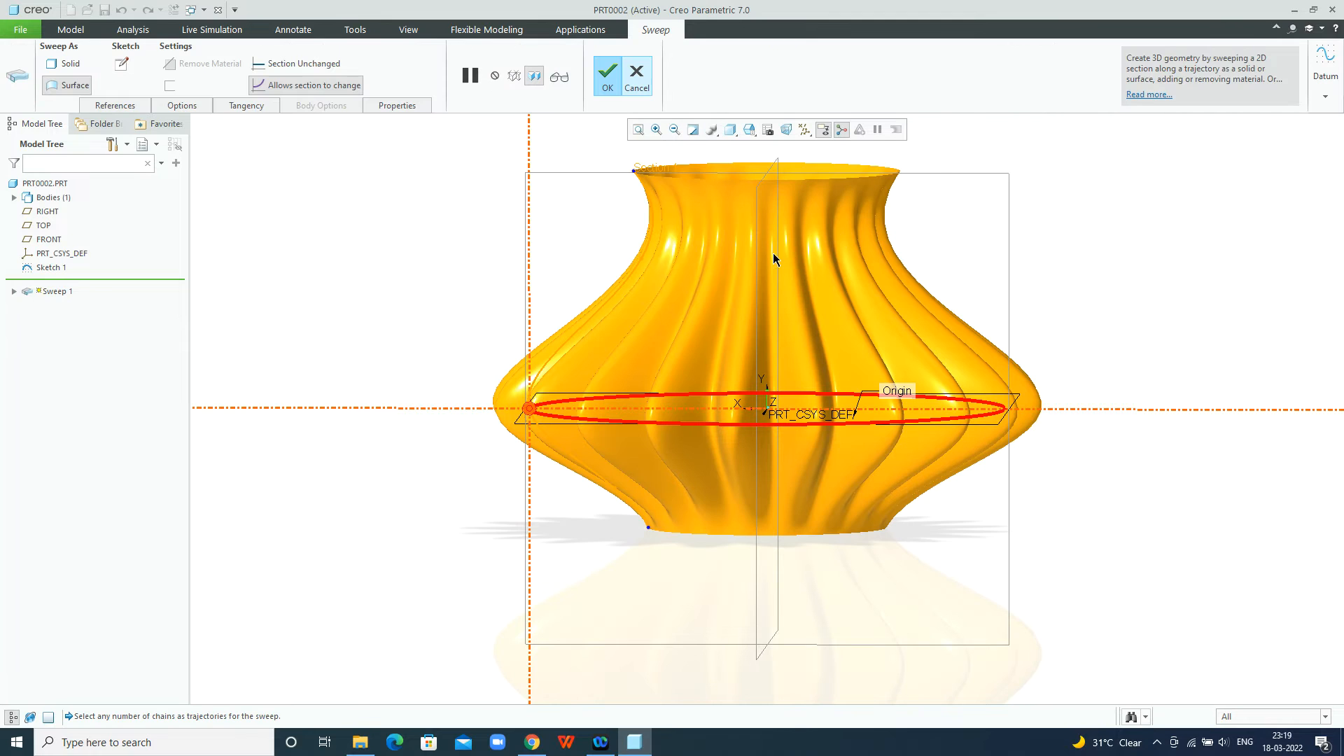
middle_drag(745, 291, 739, 284)
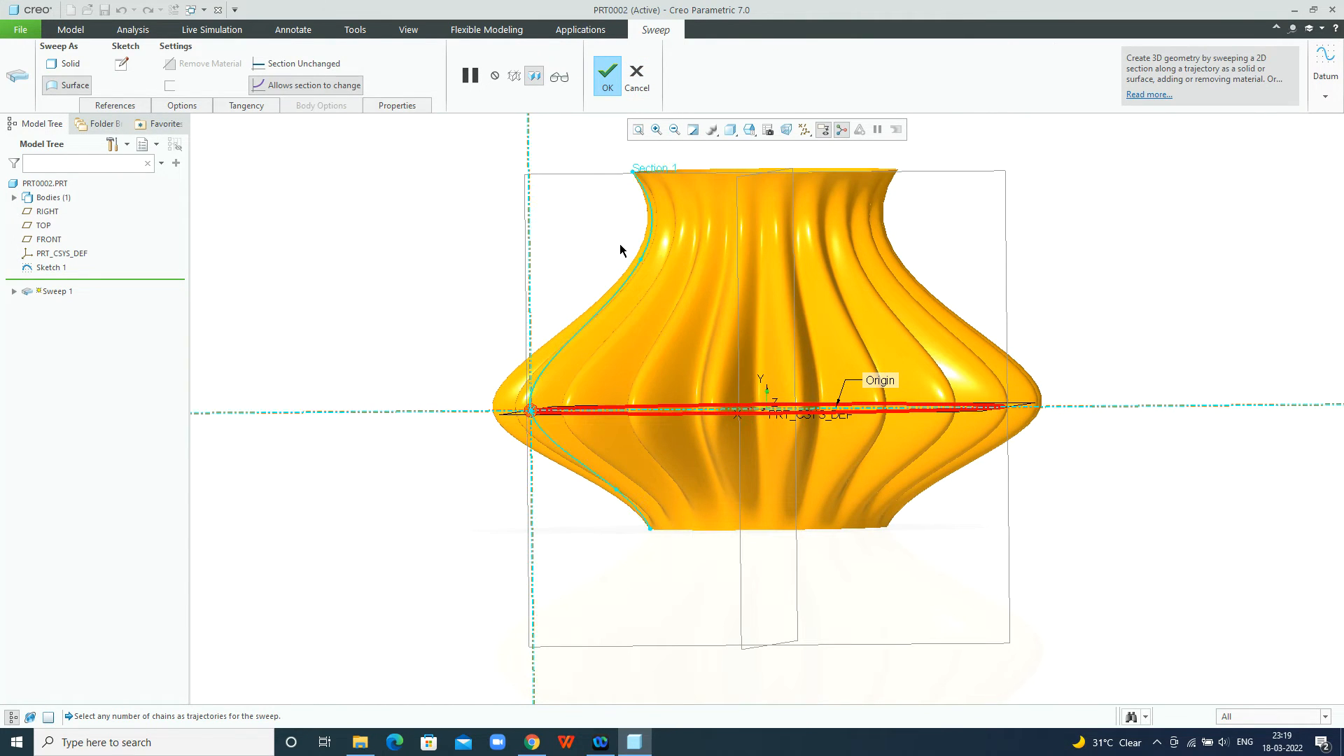
mouse_move(623, 264)
middle_down()
mouse_move(641, 279)
mouse_move(623, 268)
middle_up()
click(603, 86)
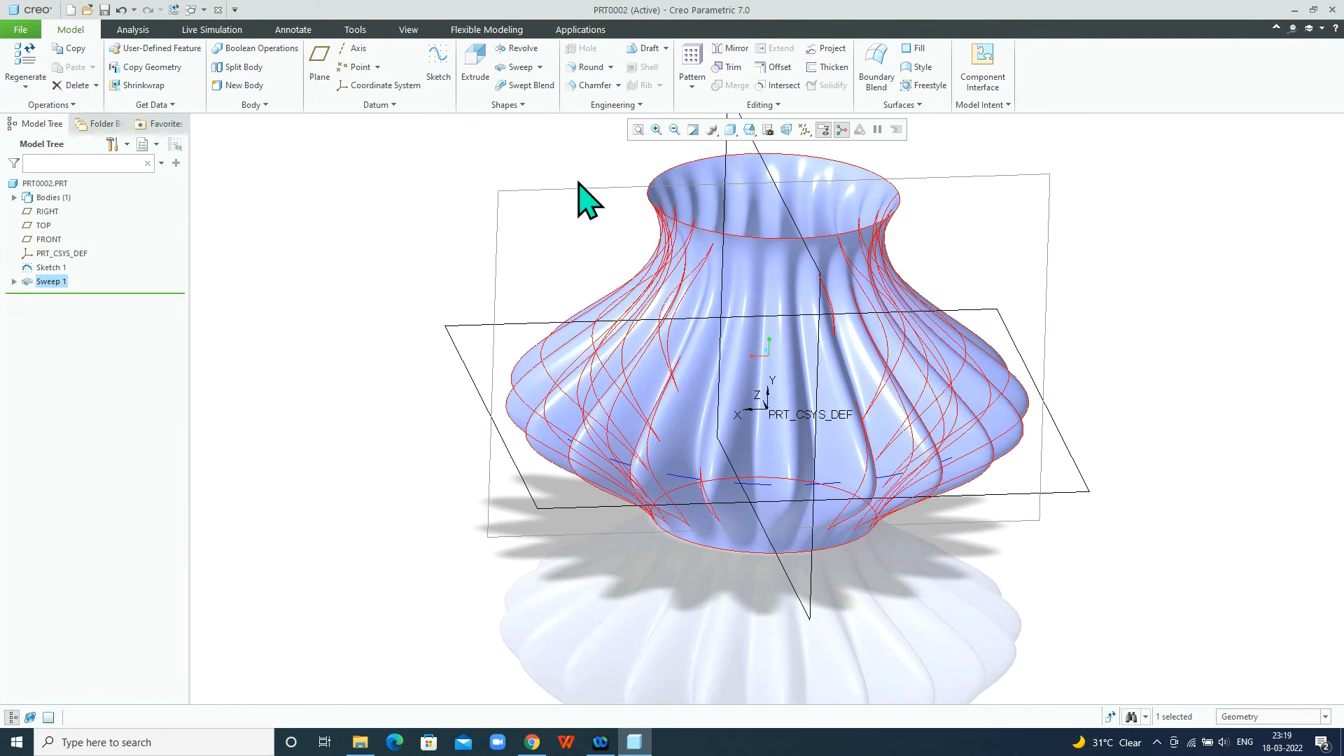
Start a Thicken on the swept surface, switch the side that receives material, and set the offset value to 0.5
click(827, 67)
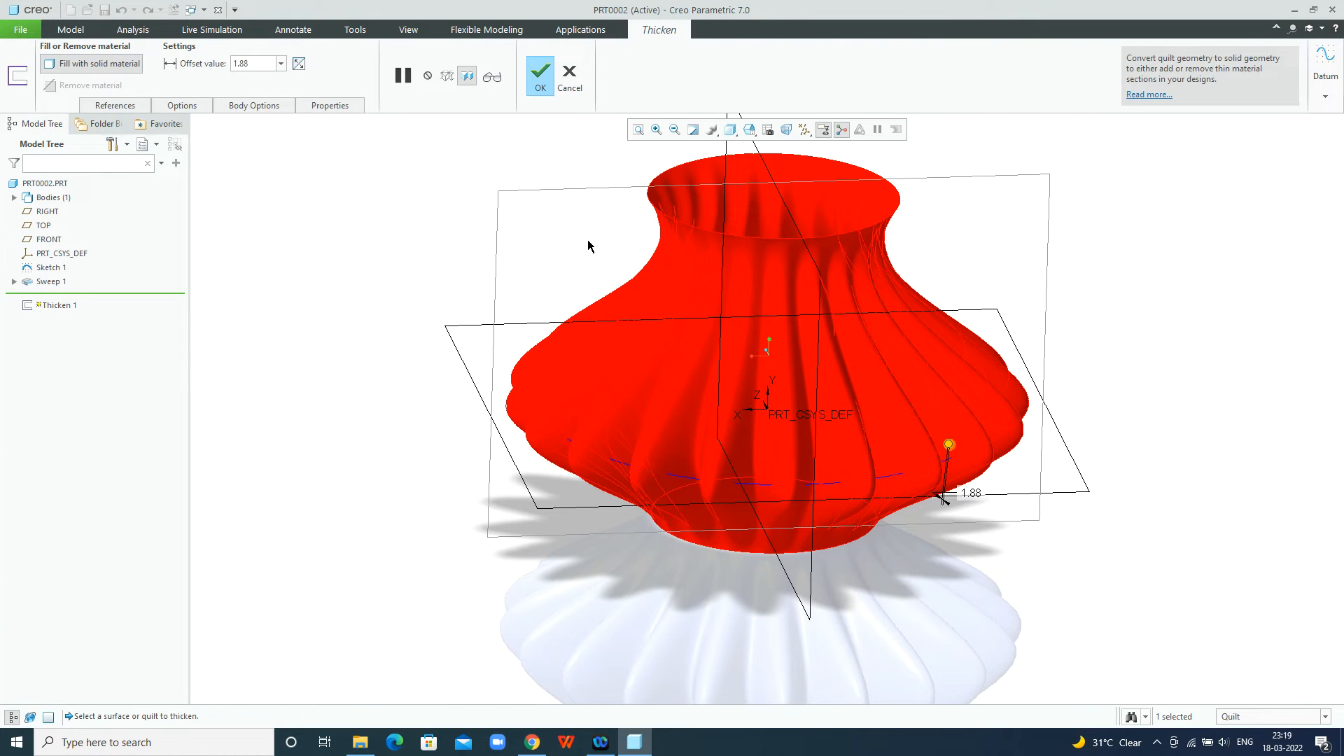
click(299, 64)
click(295, 61)
drag(264, 62, 226, 62)
text(0.5)
key(Return)
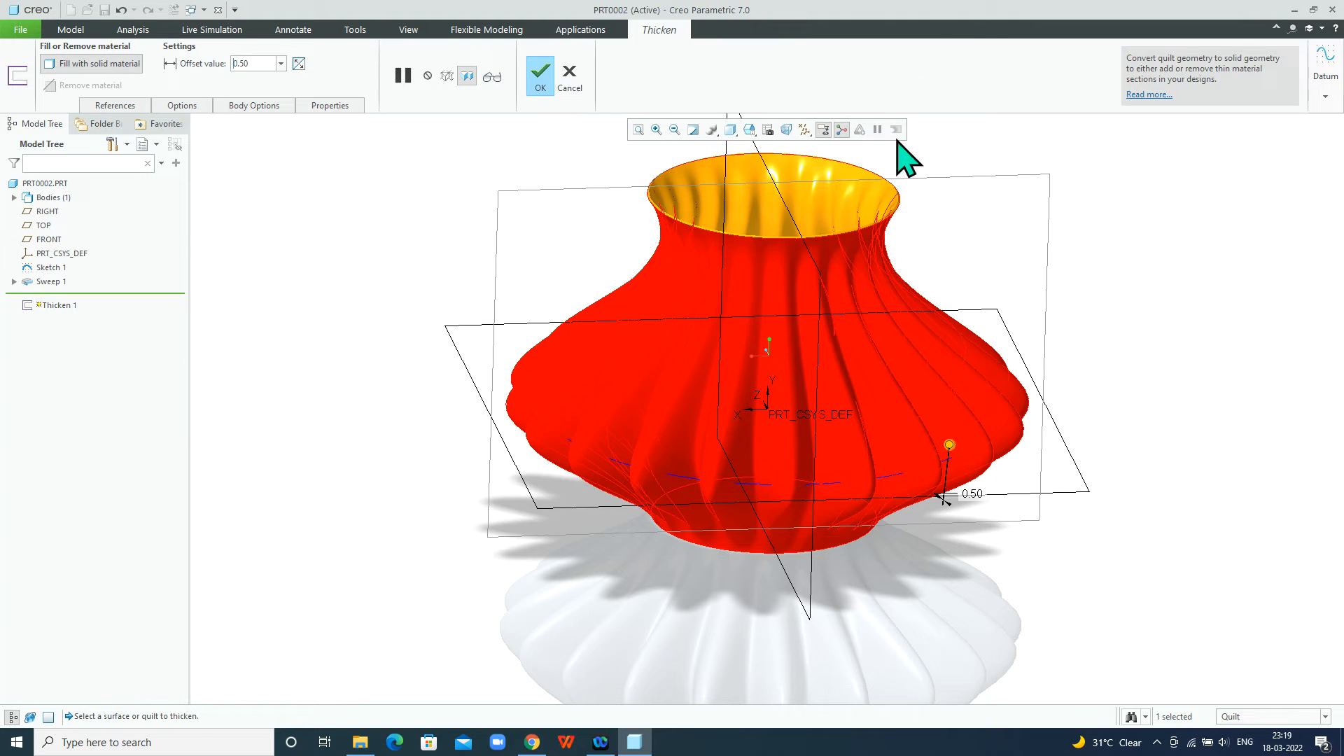
Set the Thicken offset value to 1
middle_drag(752, 333, 746, 270)
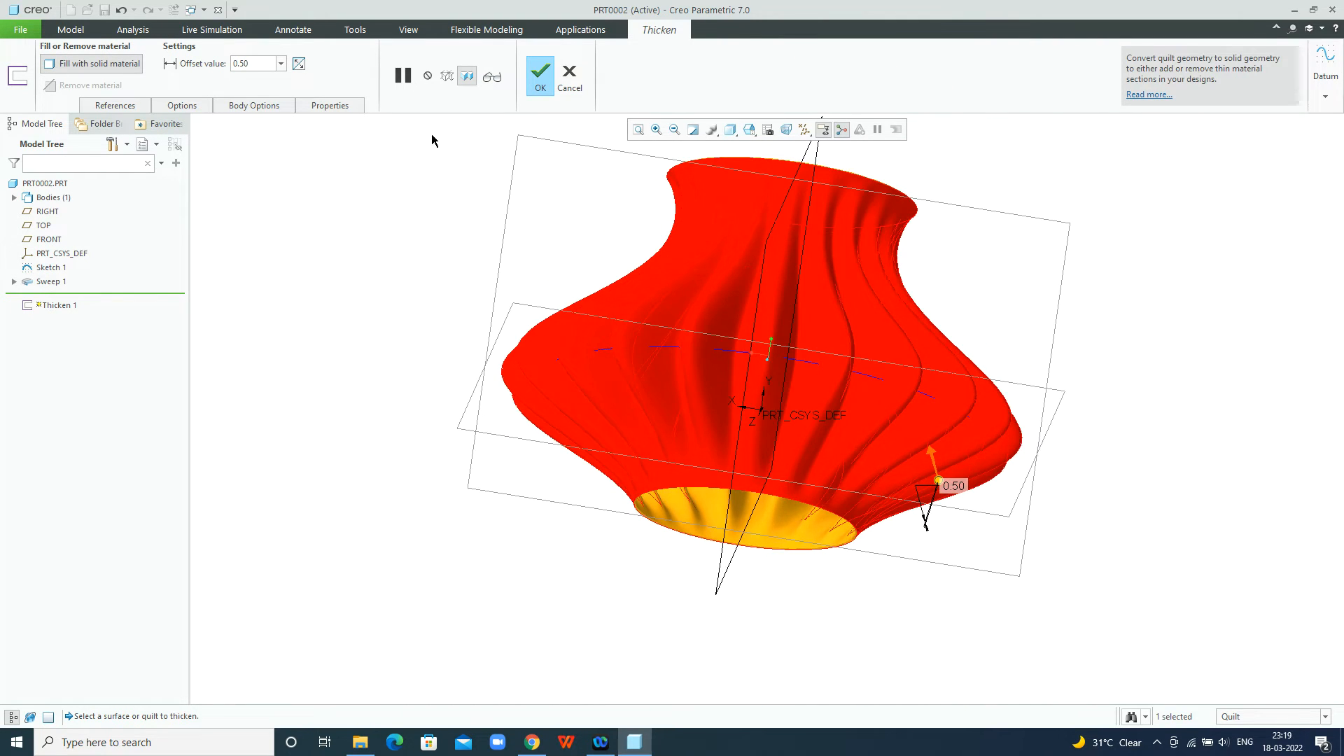
click(269, 61)
text(1)
key(Return)
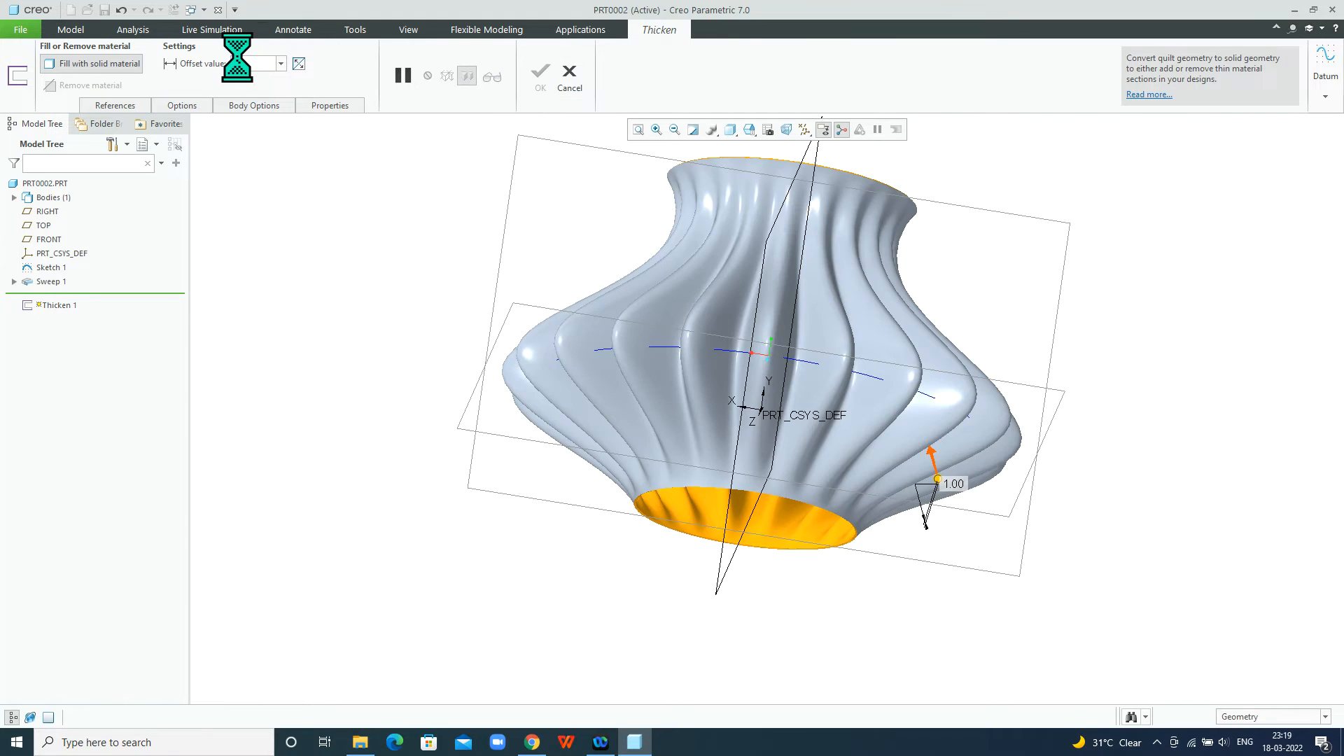
Increase the Thicken offset value to 2
drag(255, 64, 210, 68)
text(2)
key(Return)
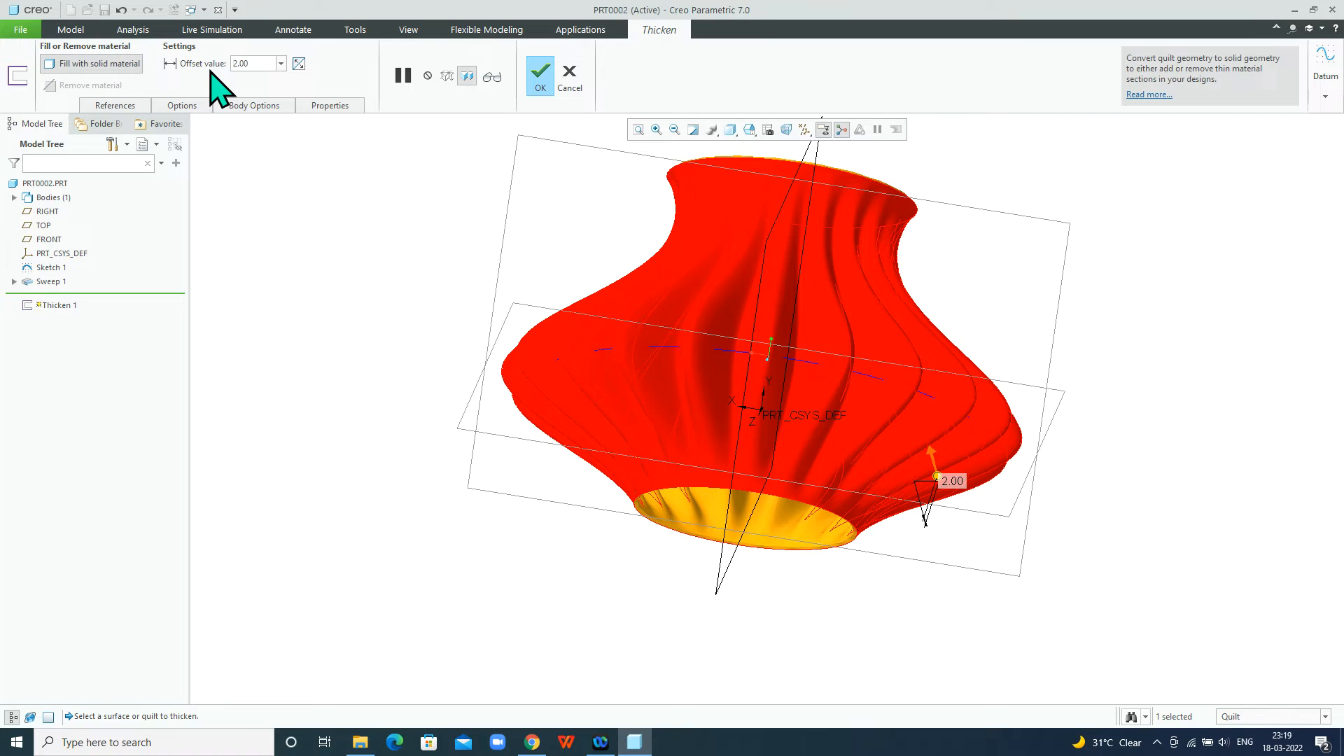
Try to complete the Thicken with an offset value of 2, and delete that Thicken feature
middle_drag(481, 203, 457, 227)
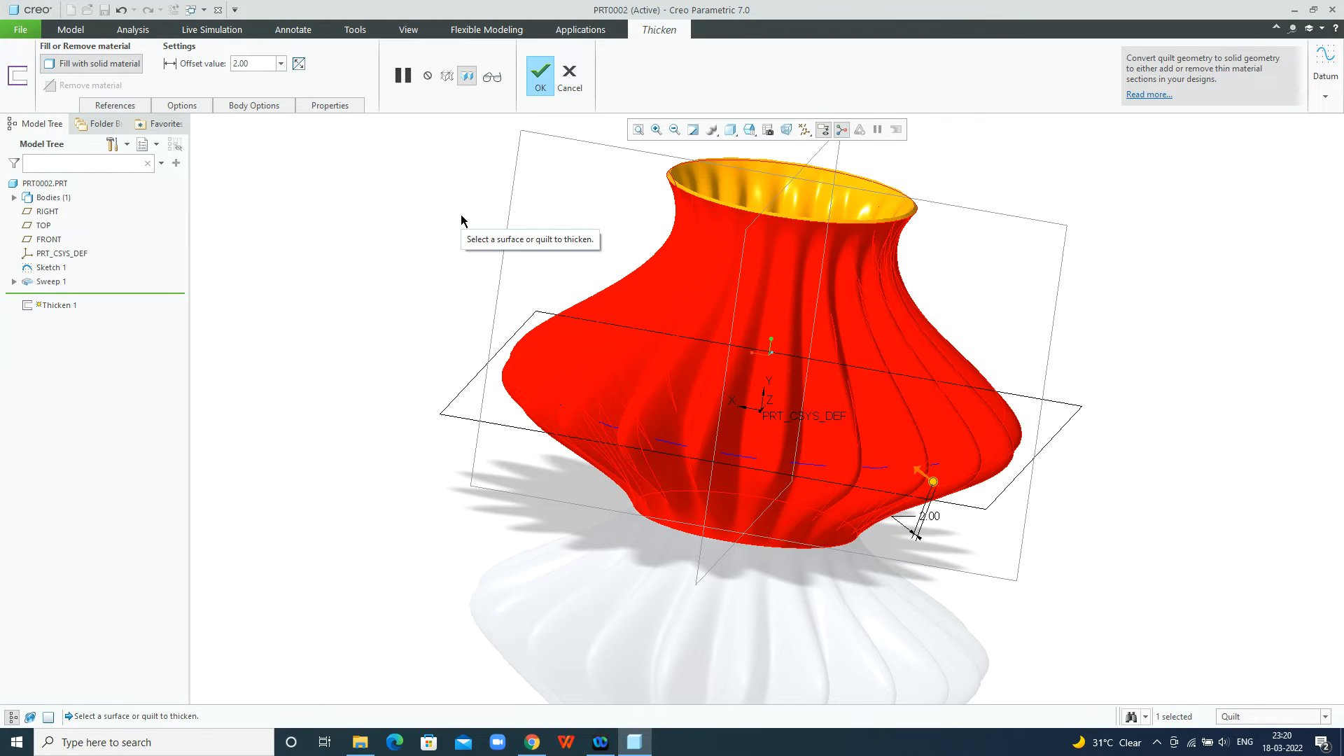
click(541, 83)
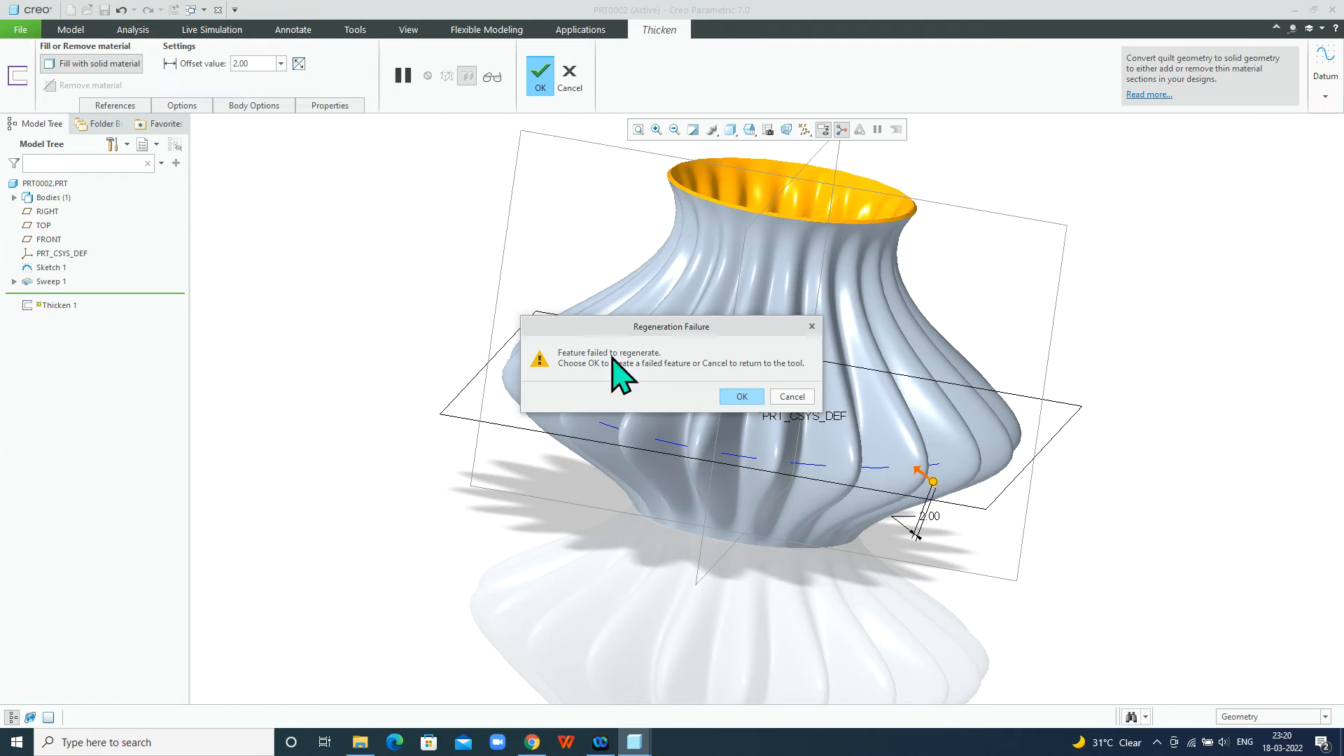
click(742, 399)
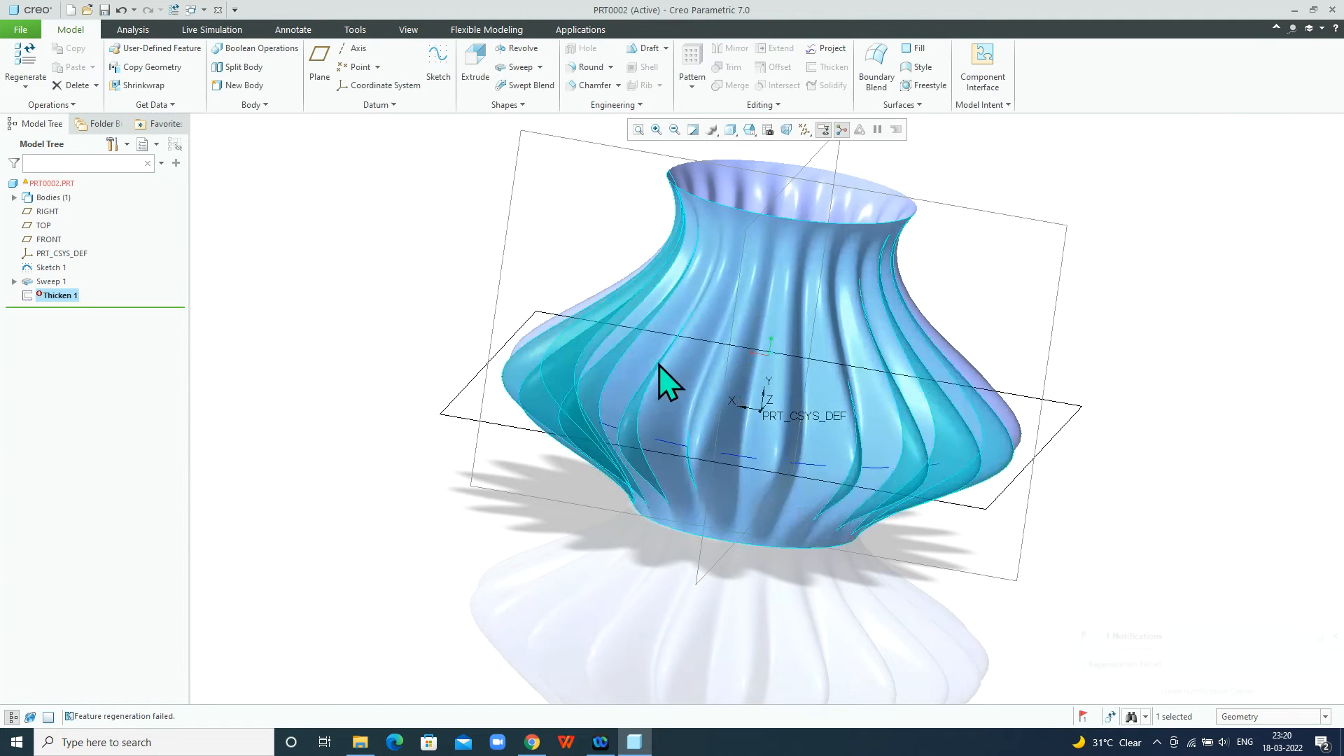
right_click(70, 297)
click(105, 343)
click(625, 389)
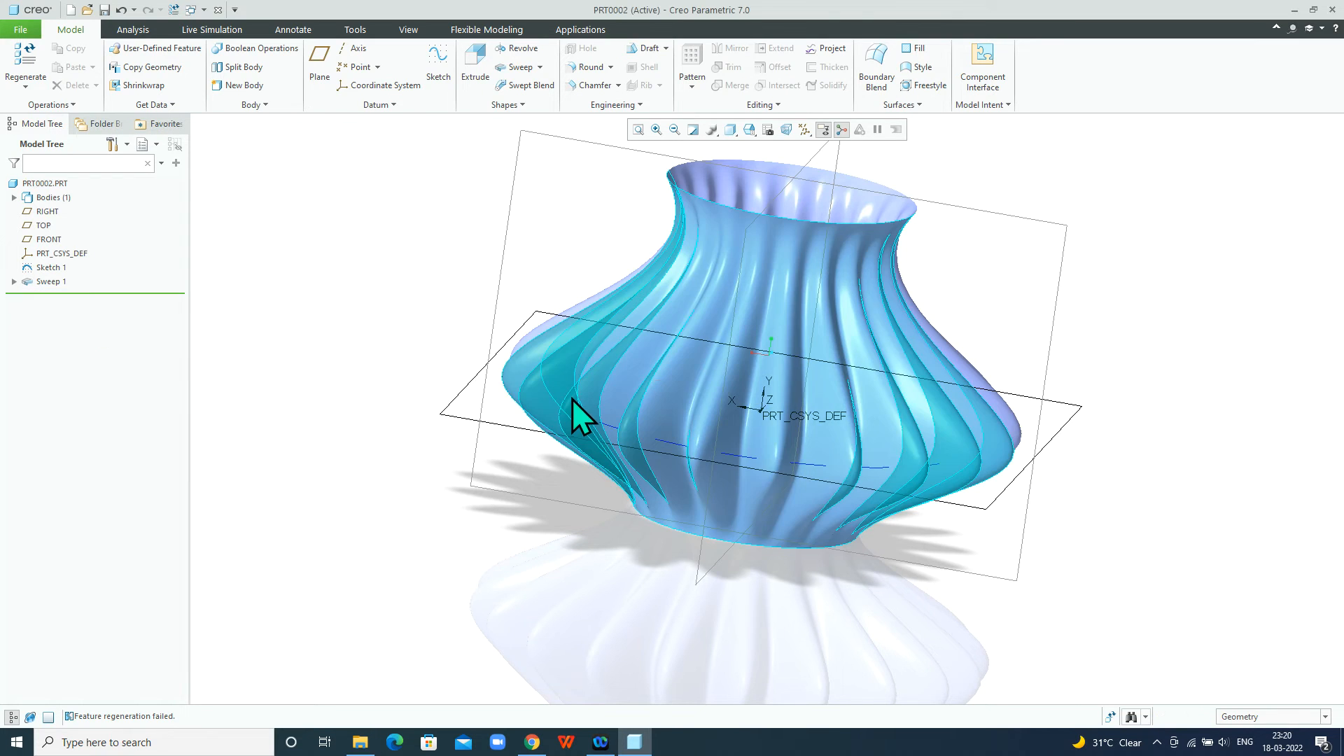
Thicken the swept fluted surface with an offset value of 1 and accept the feature
click(692, 279)
click(820, 65)
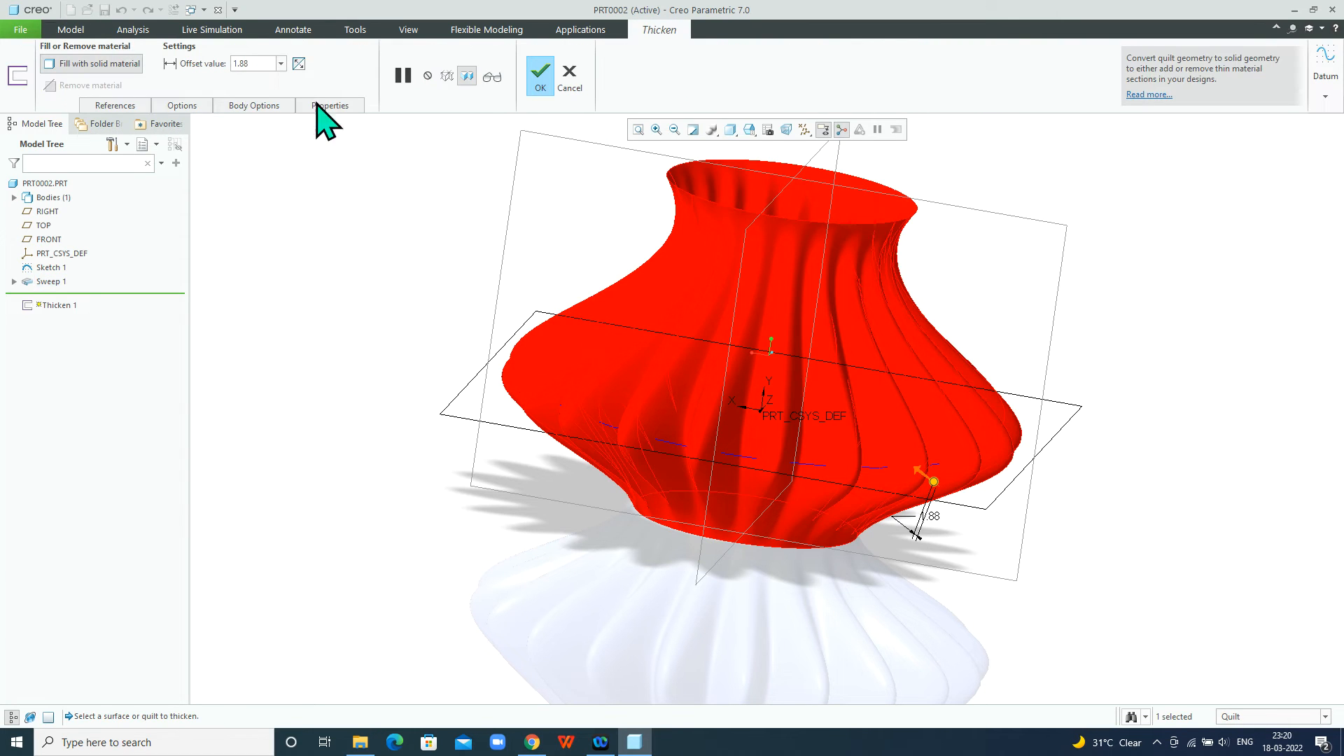
text(1.0)
key(Return)
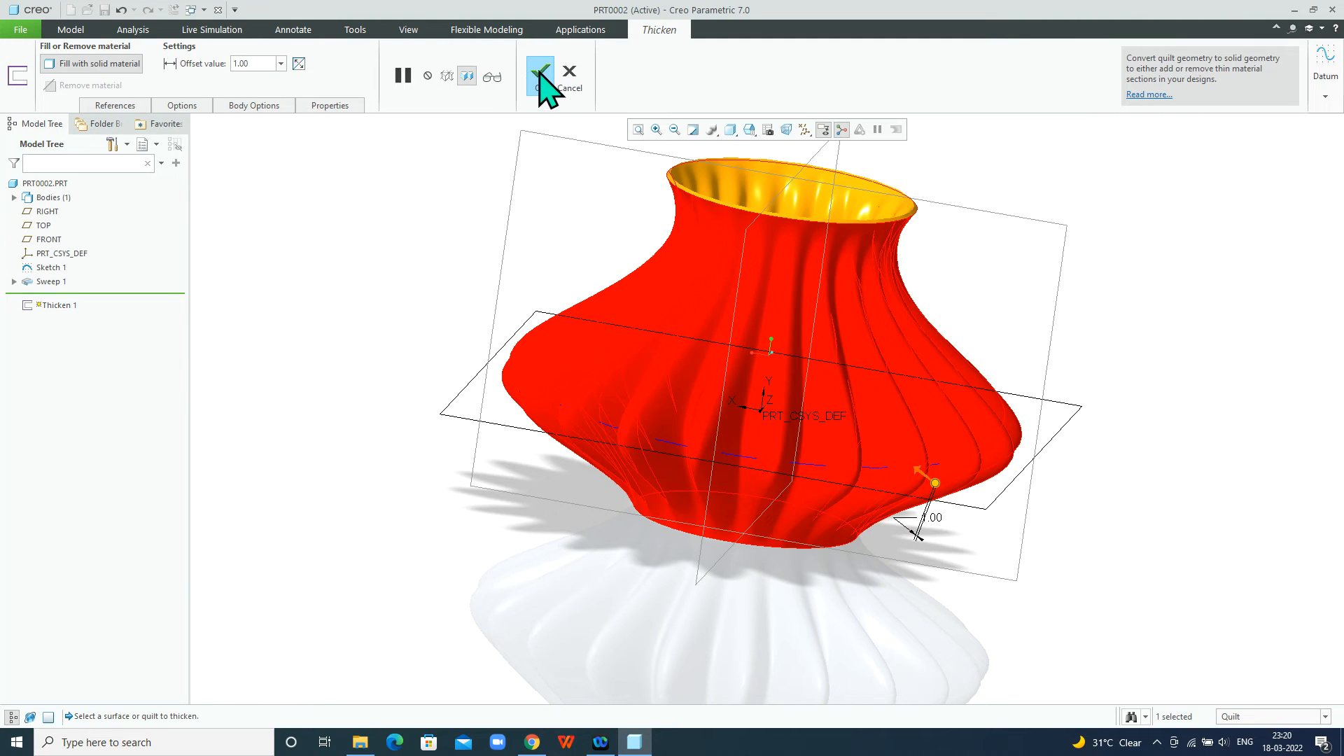
click(542, 74)
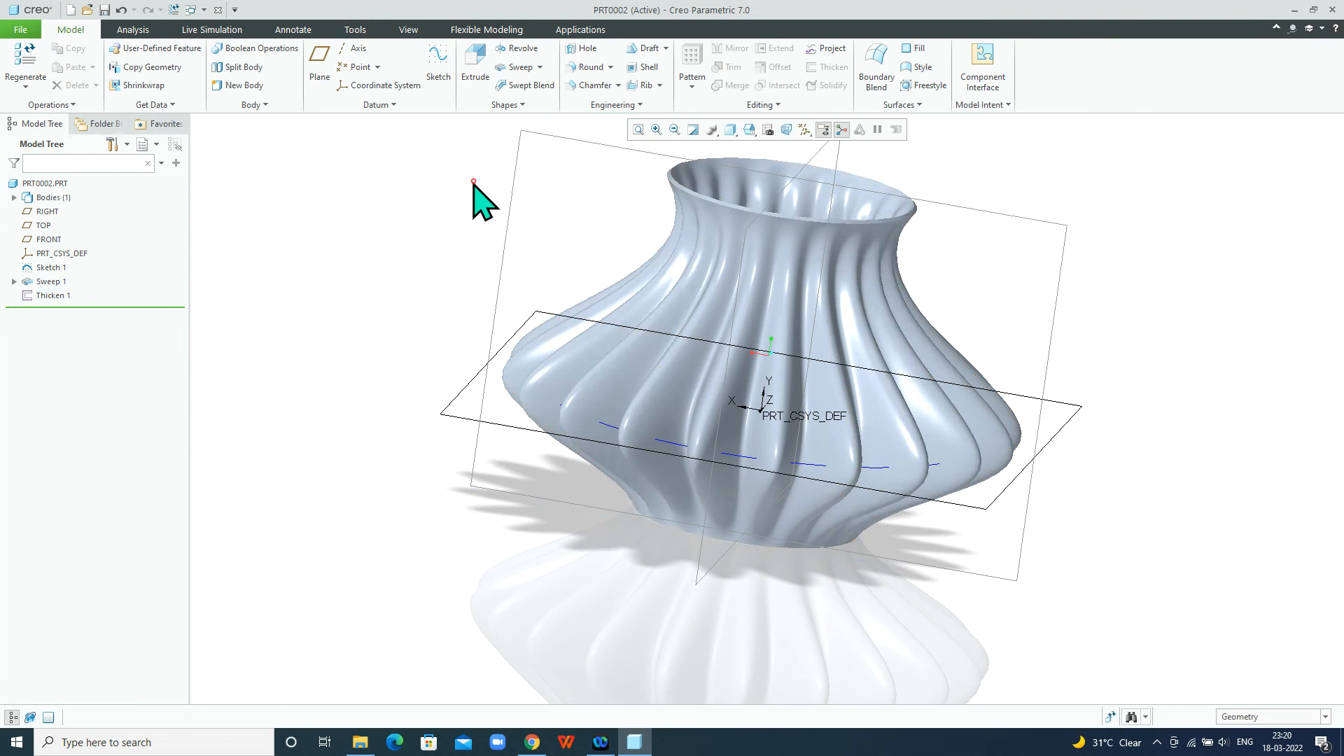
middle_drag(473, 184, 455, 219)
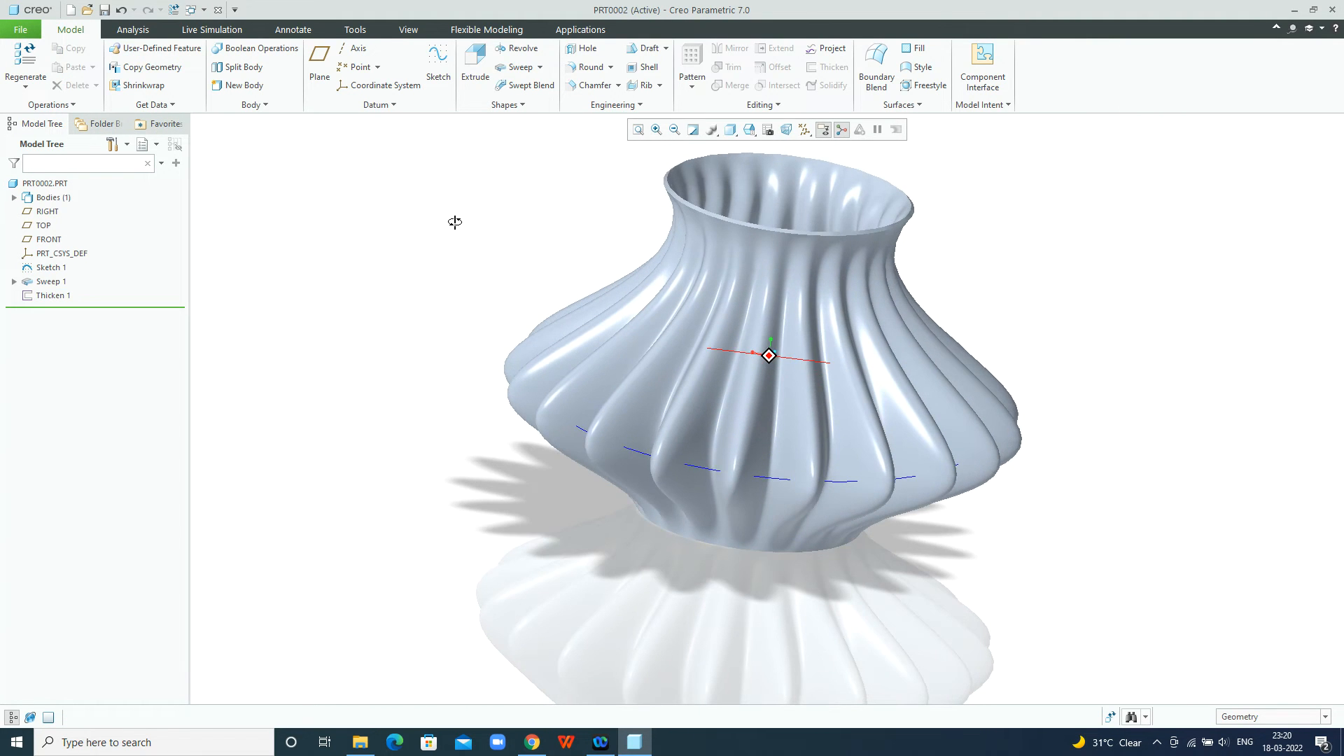
click(320, 66)
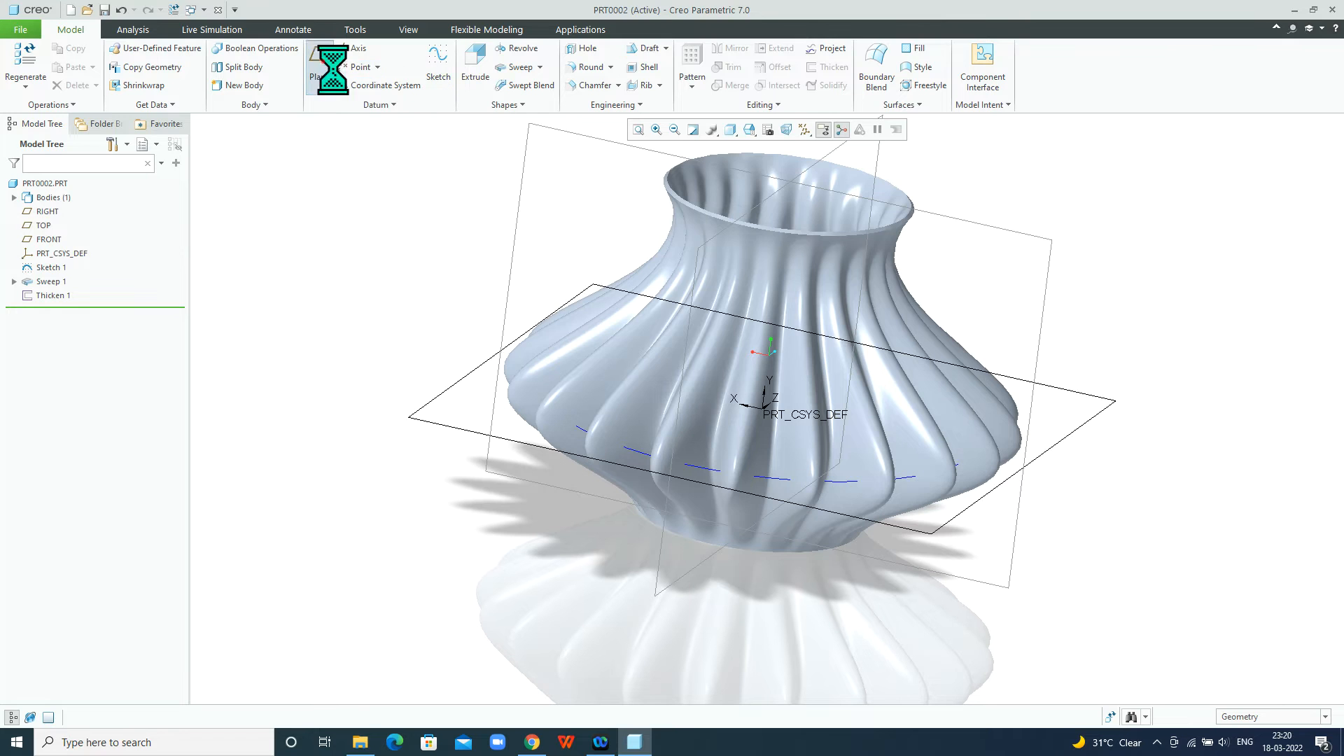
click(702, 212)
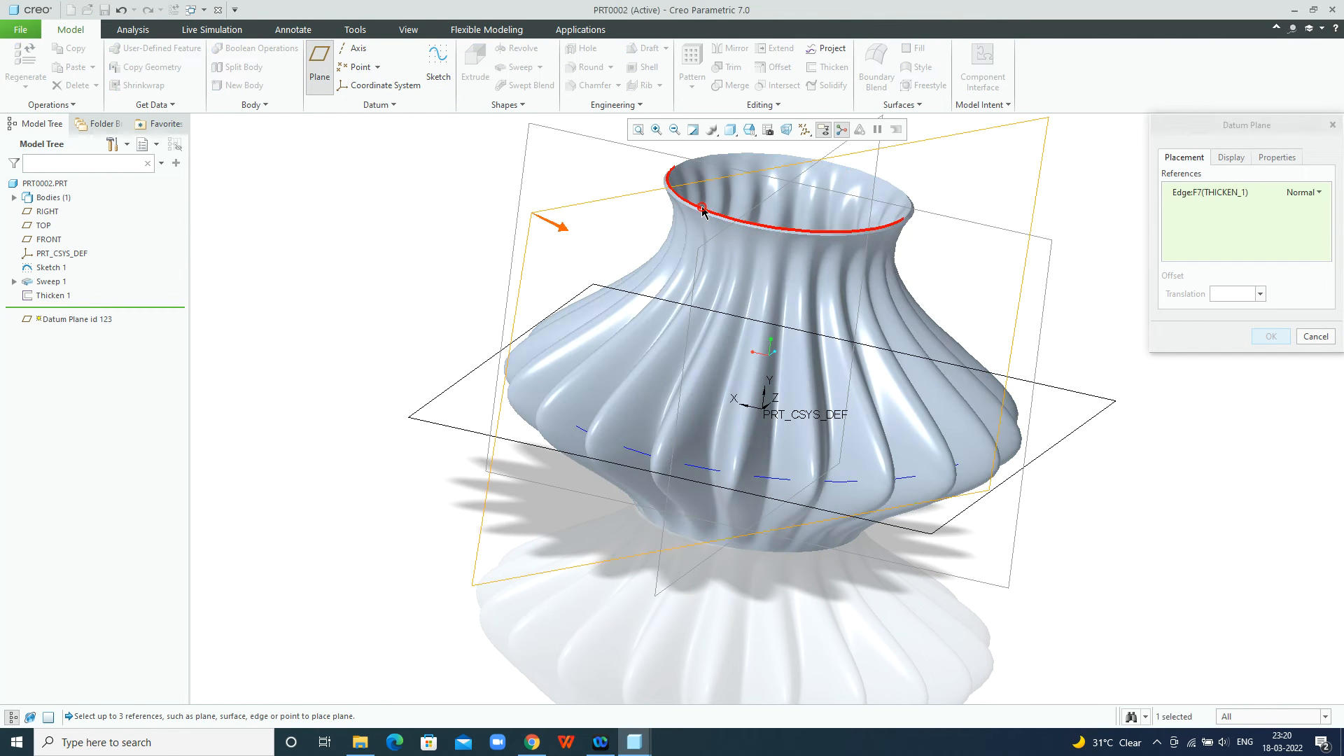
click(1316, 337)
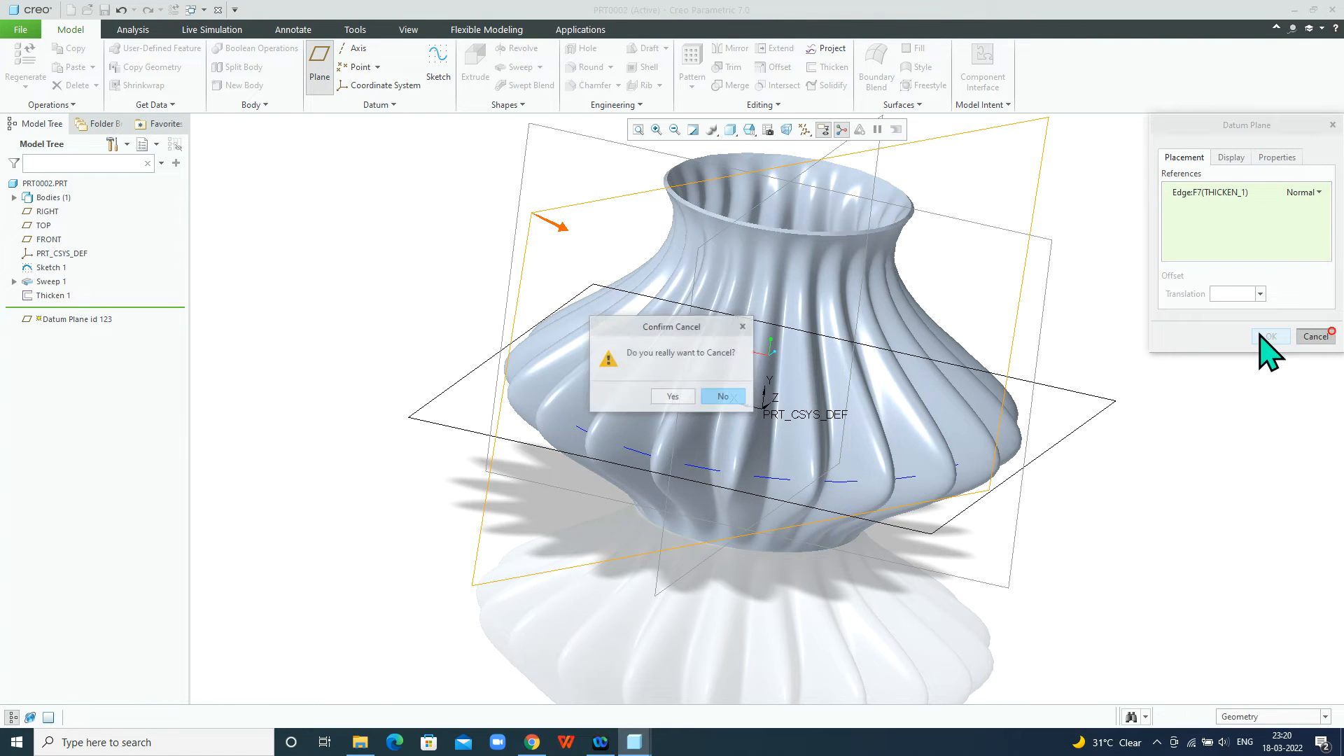
click(682, 395)
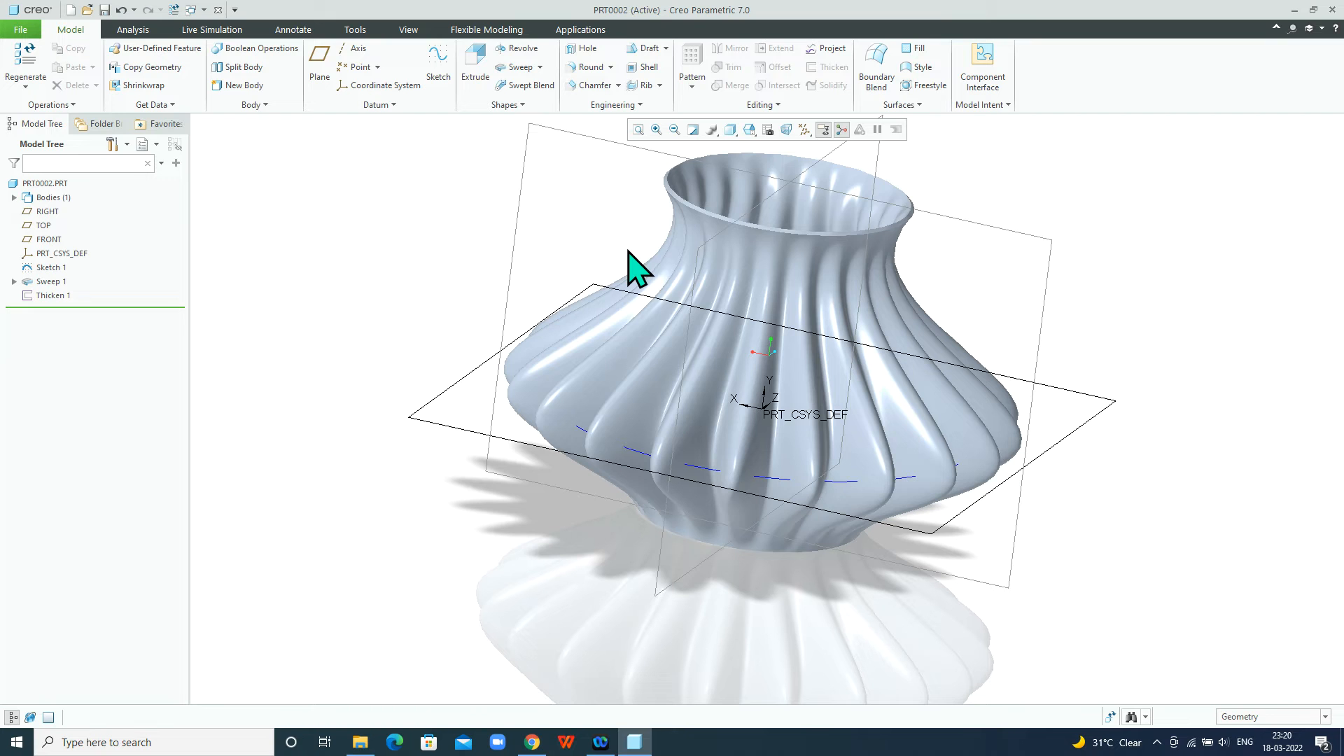
Create a datum plane through the circular edge at the bottom opening of the pot
middle_drag(634, 263, 615, 240)
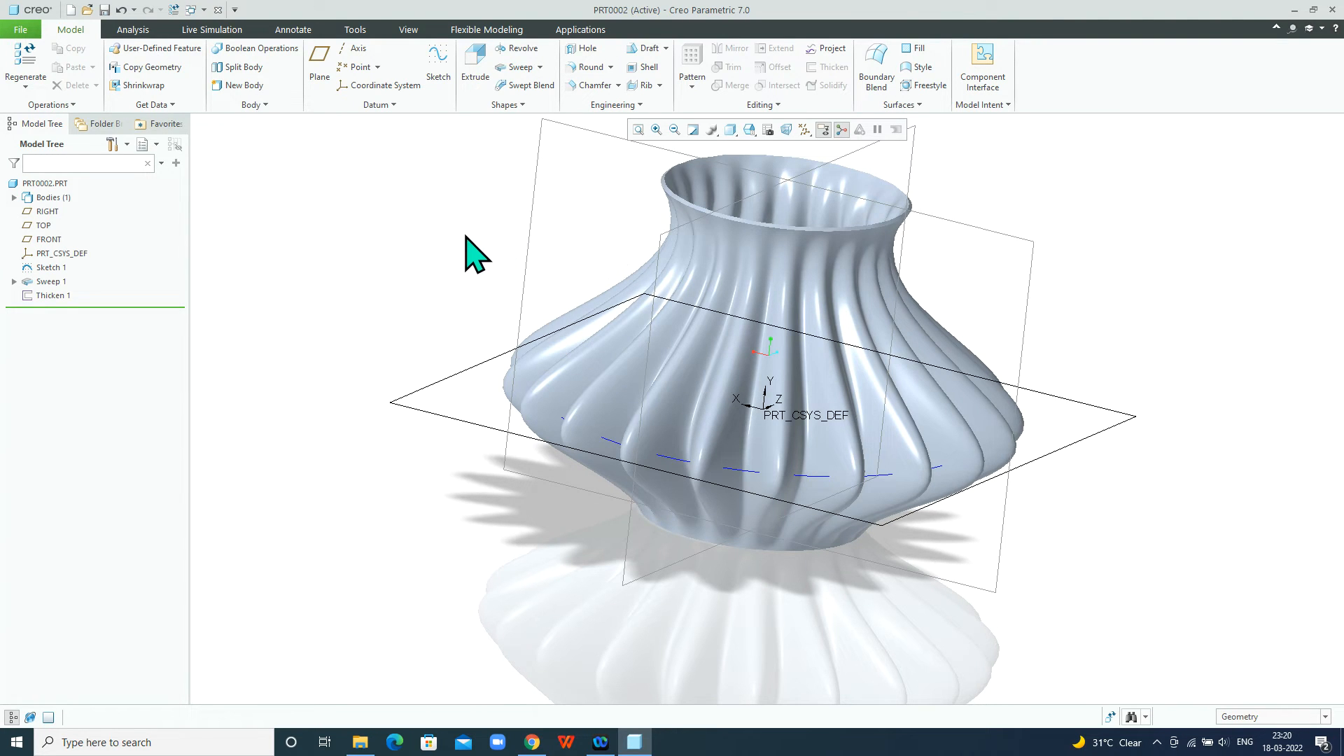
middle_drag(464, 238, 489, 195)
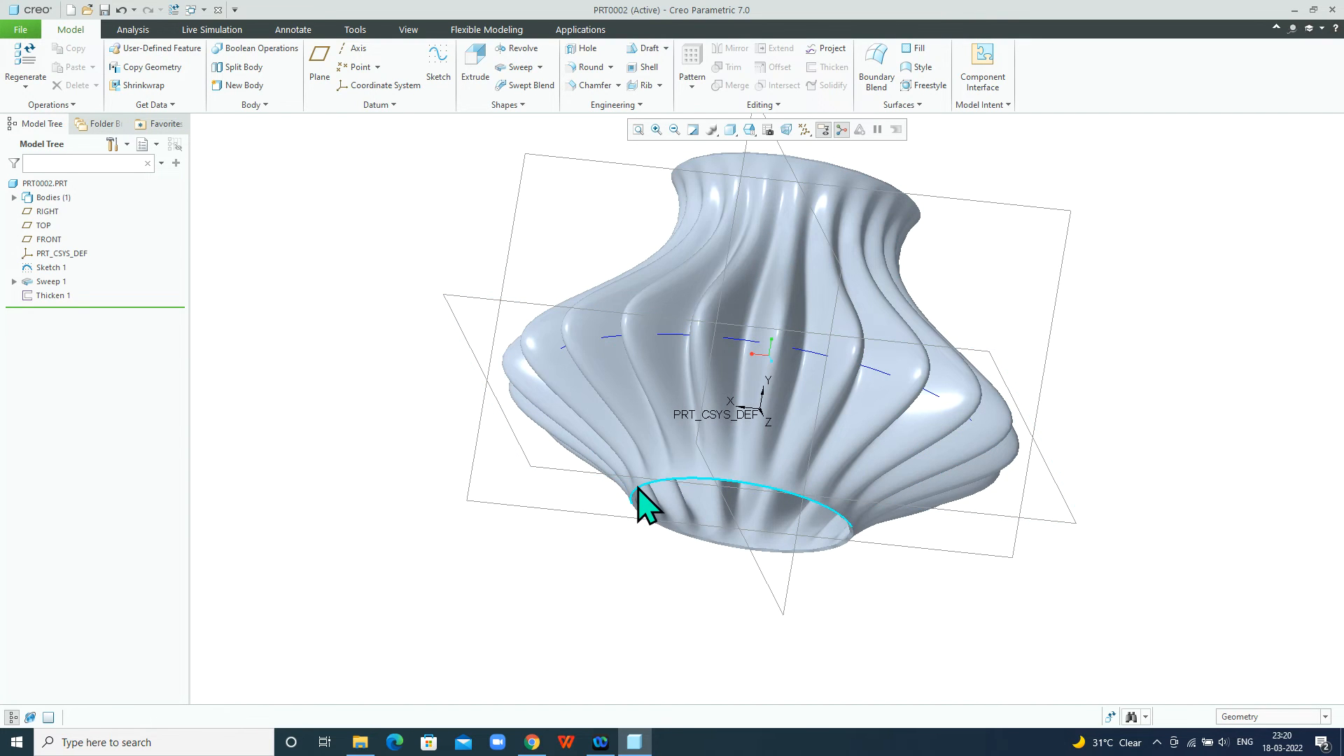
click(639, 503)
click(322, 65)
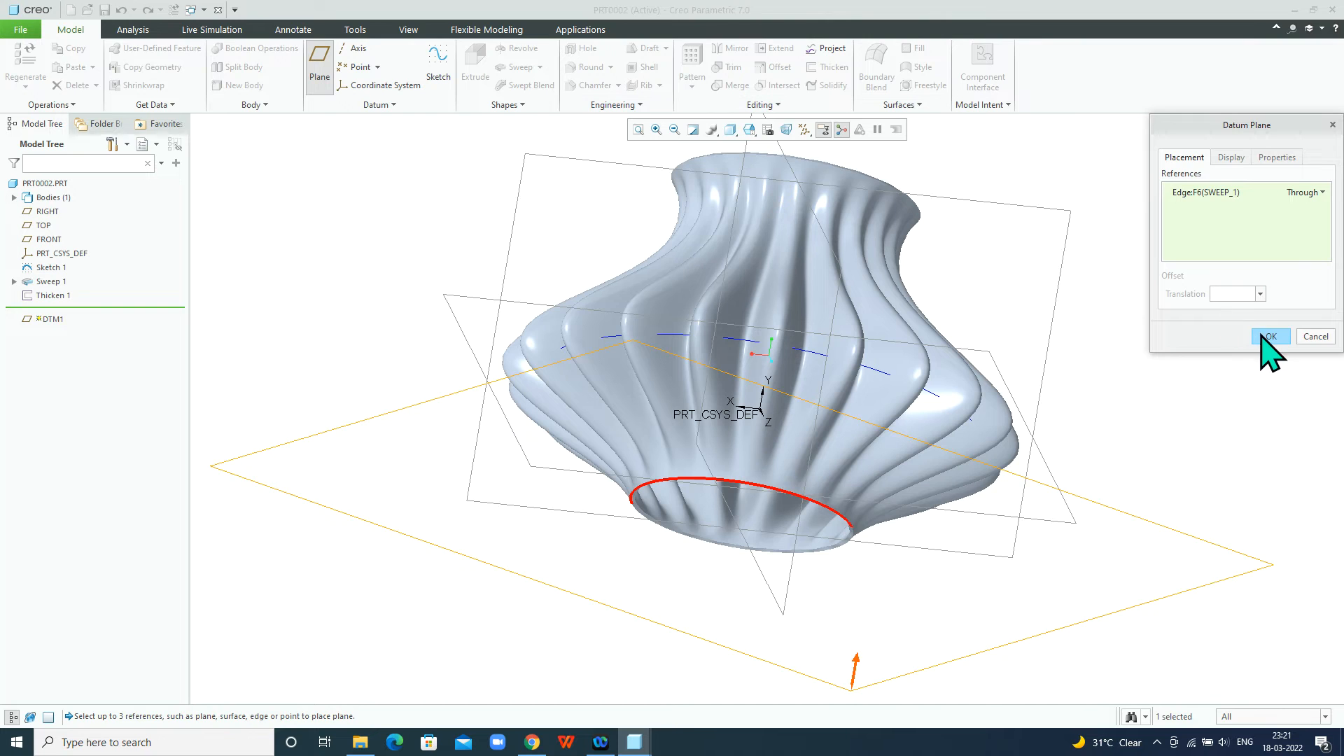
click(1190, 335)
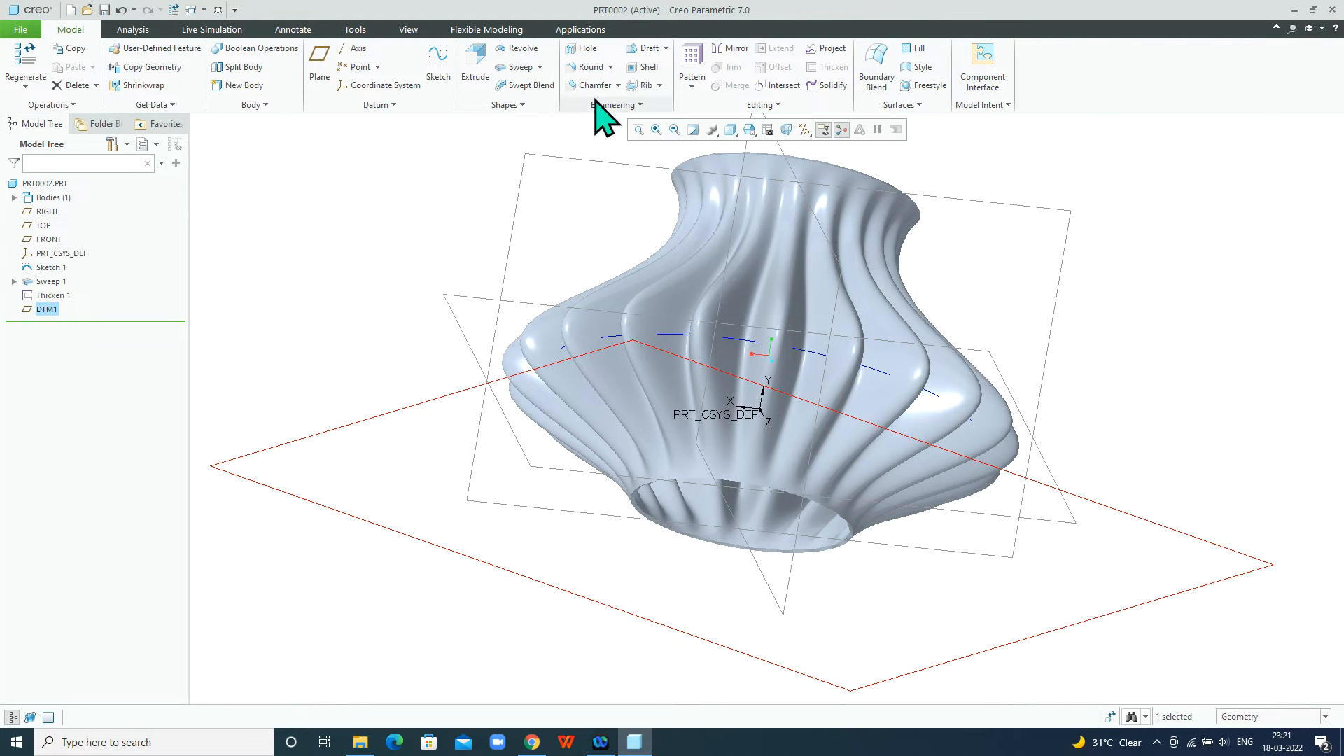
Sketch on the new datum plane by projecting both halves of the bottom opening's circular edge, and accept the sketch
click(442, 70)
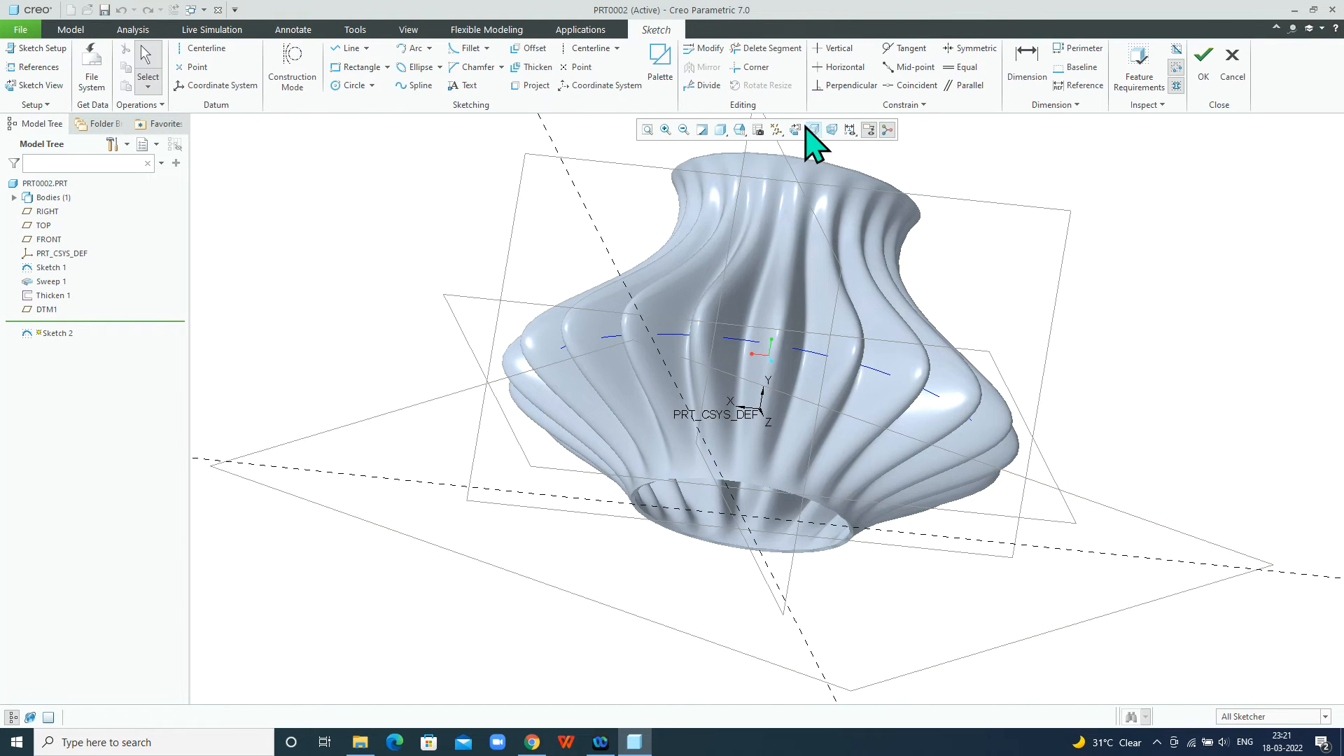
click(811, 130)
mouse_move(908, 338)
middle_down()
mouse_move(977, 339)
mouse_move(954, 366)
mouse_move(759, 443)
mouse_move(535, 129)
middle_up()
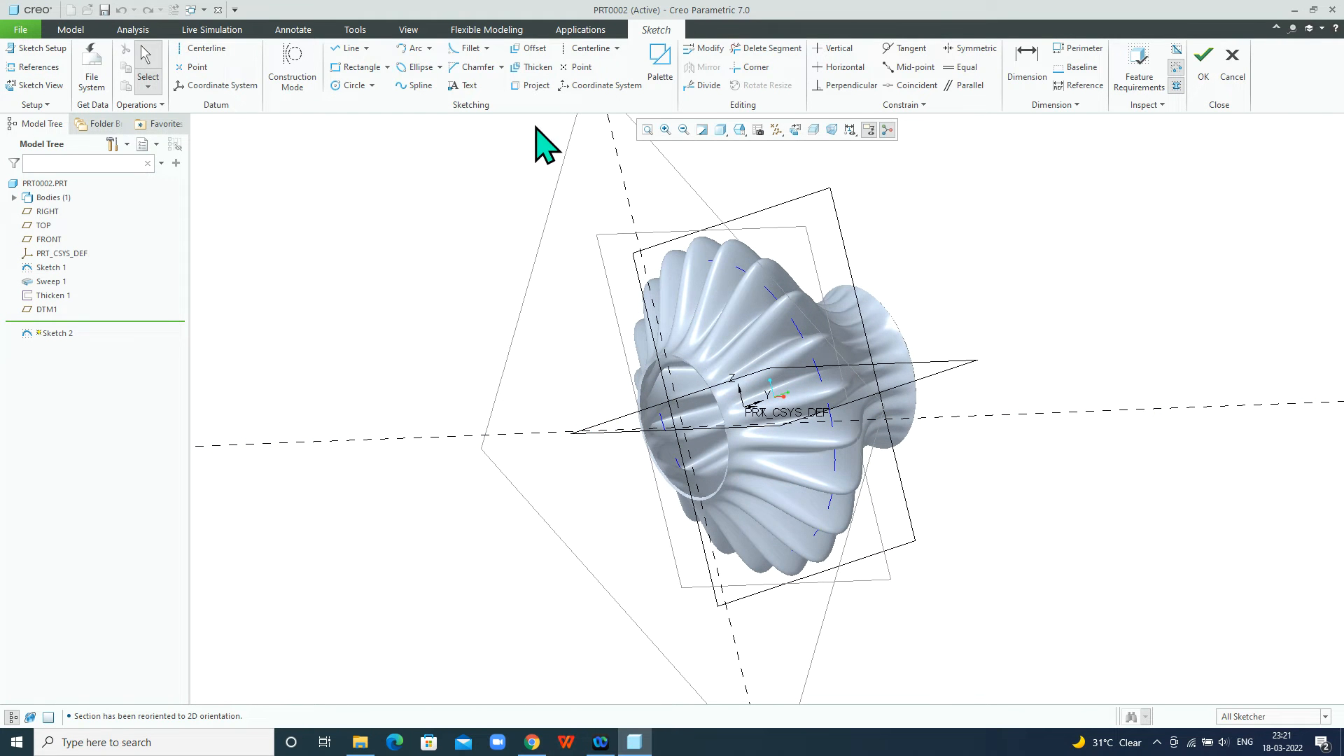
click(530, 85)
scroll(732, 417, down, 3)
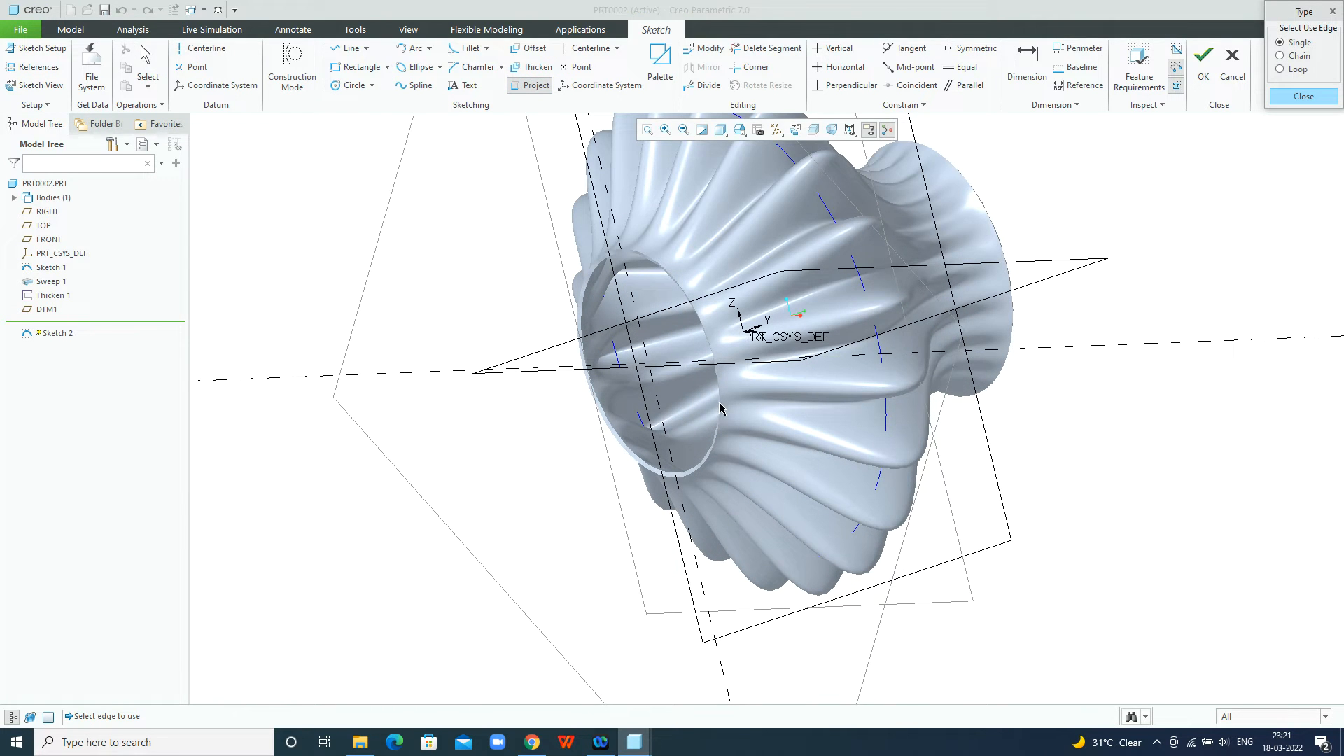
click(719, 400)
click(710, 349)
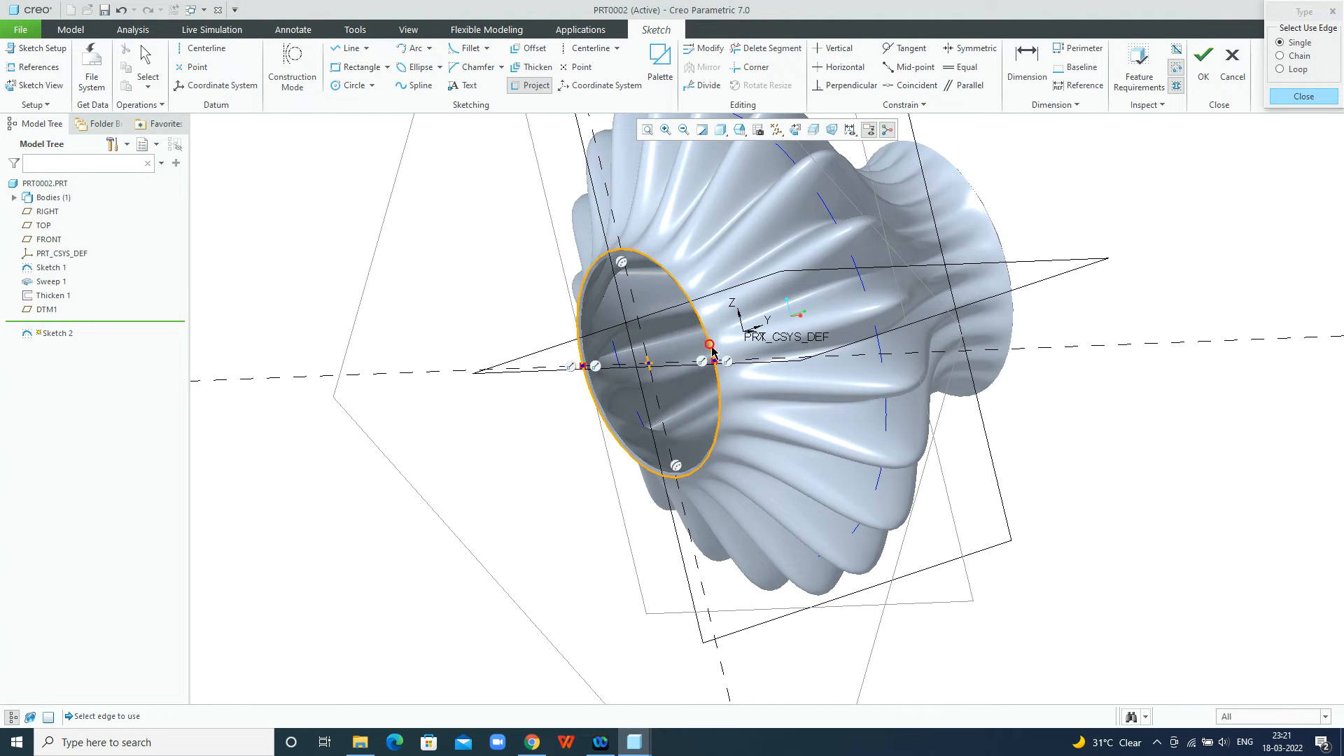
click(1203, 70)
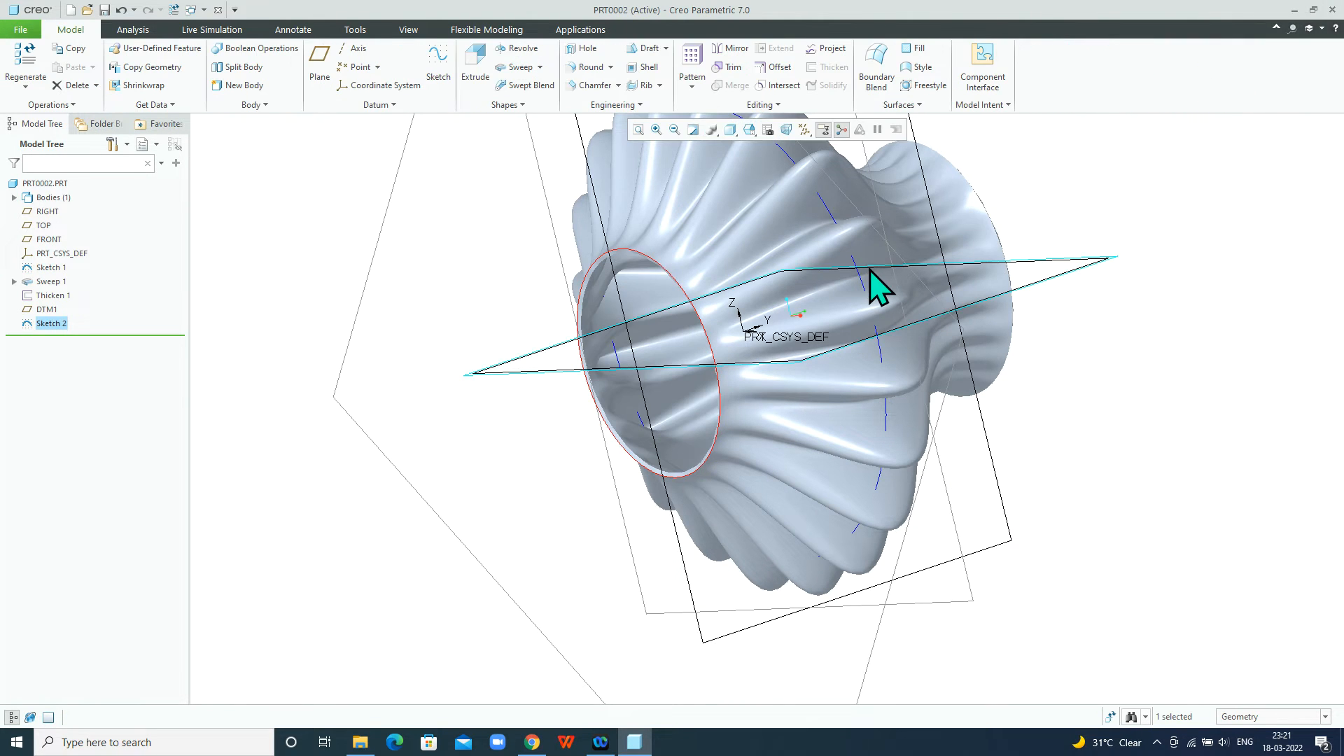
Fill the projected bottom circle with a surface and thicken it with an offset value of 2
click(916, 49)
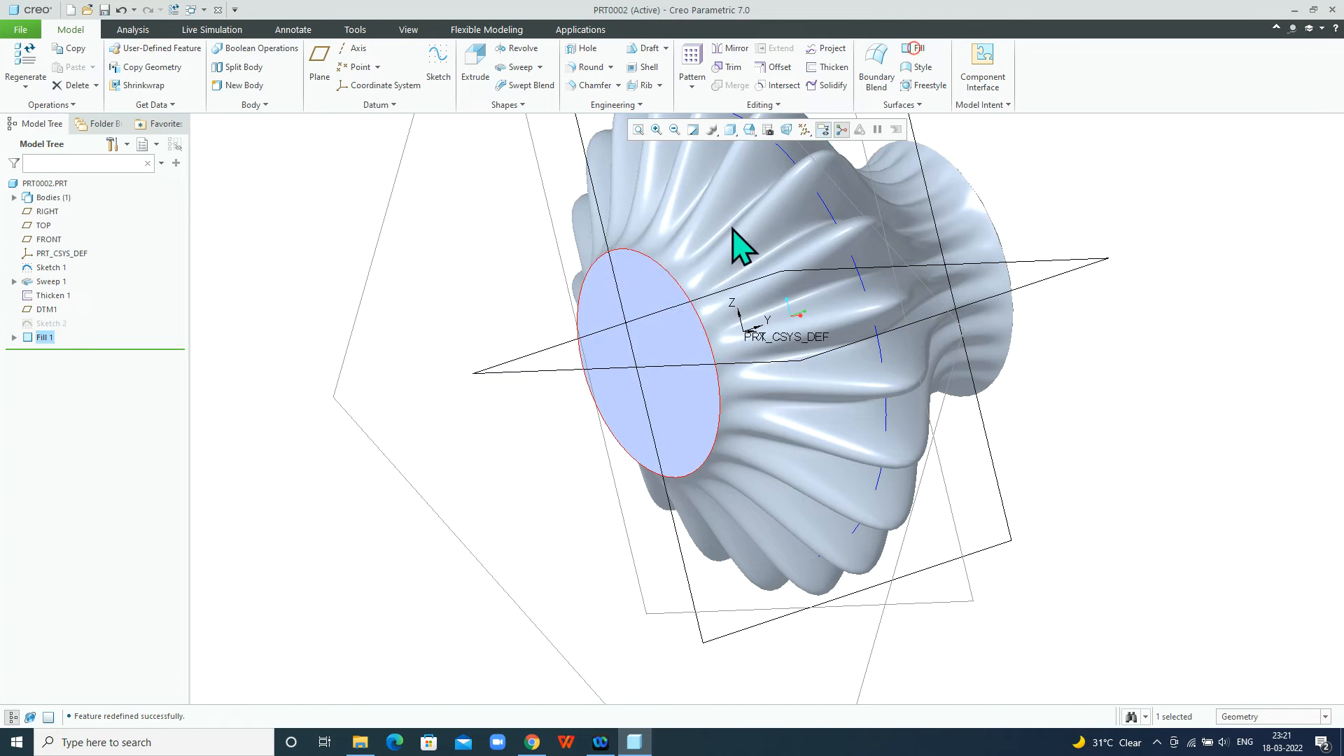
click(826, 67)
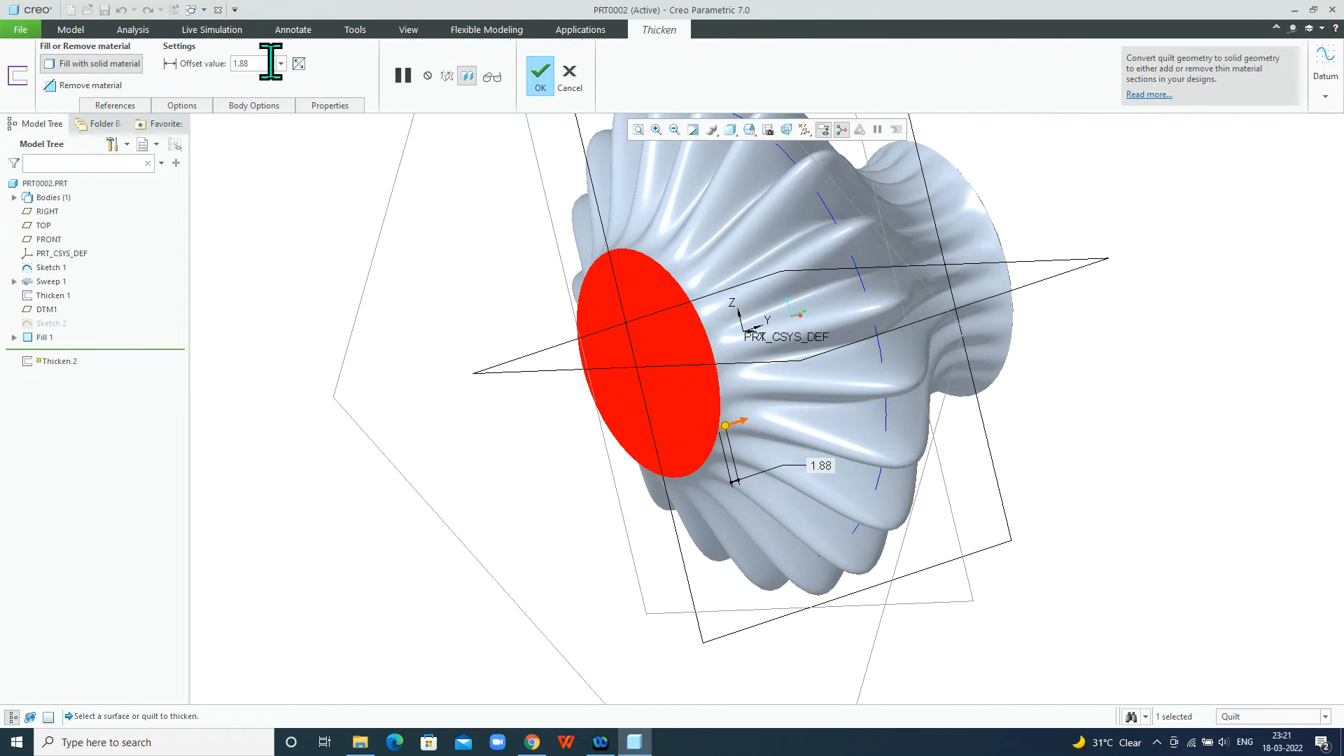
text(2)
key(Return)
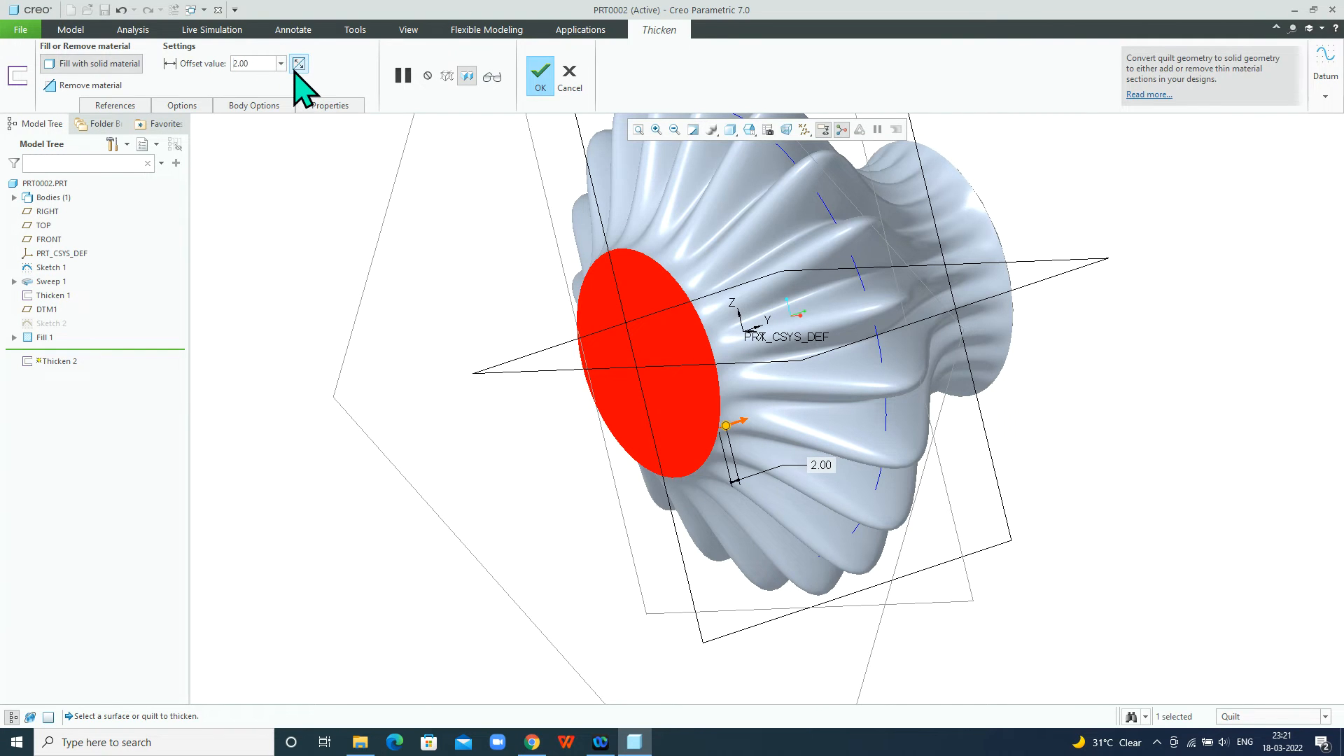
click(539, 79)
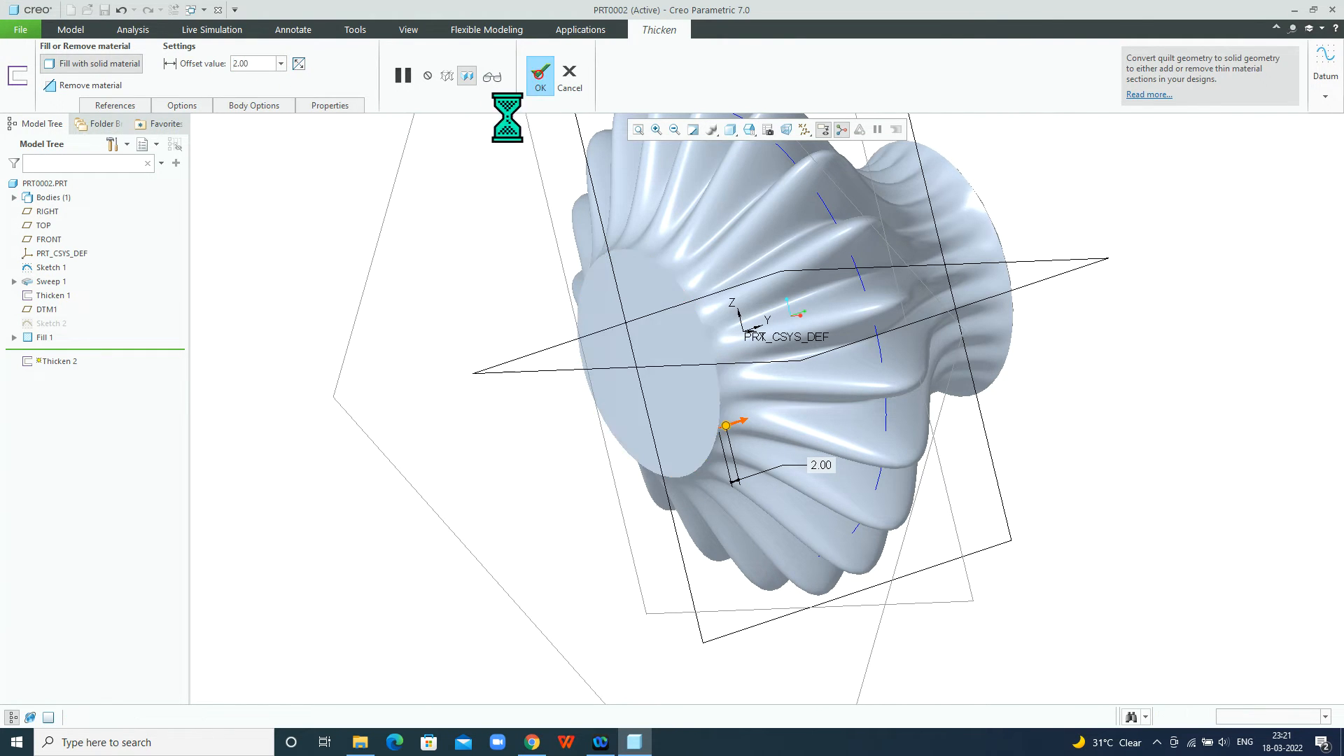
click(471, 238)
Start a sketch on the pot's base and project the outer circular edge of the bottom into it
middle_drag(467, 246, 405, 309)
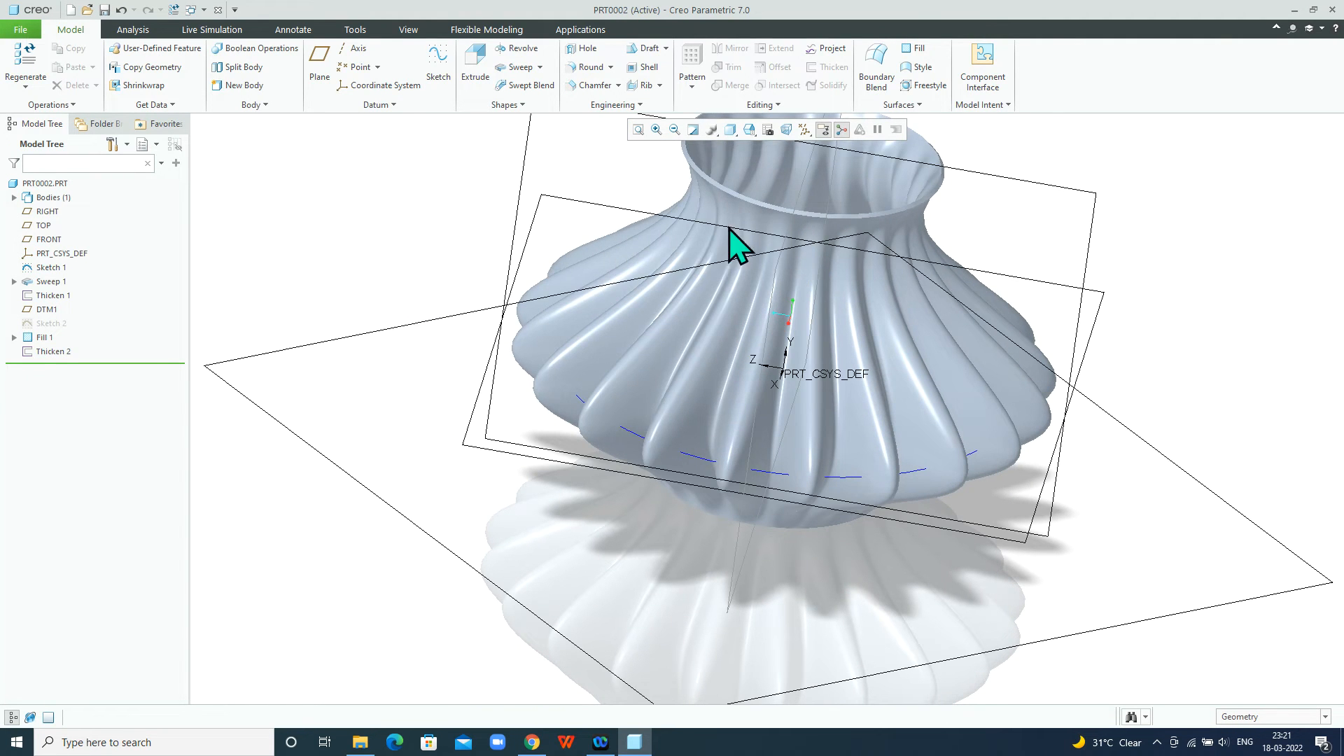
middle_drag(768, 210, 799, 196)
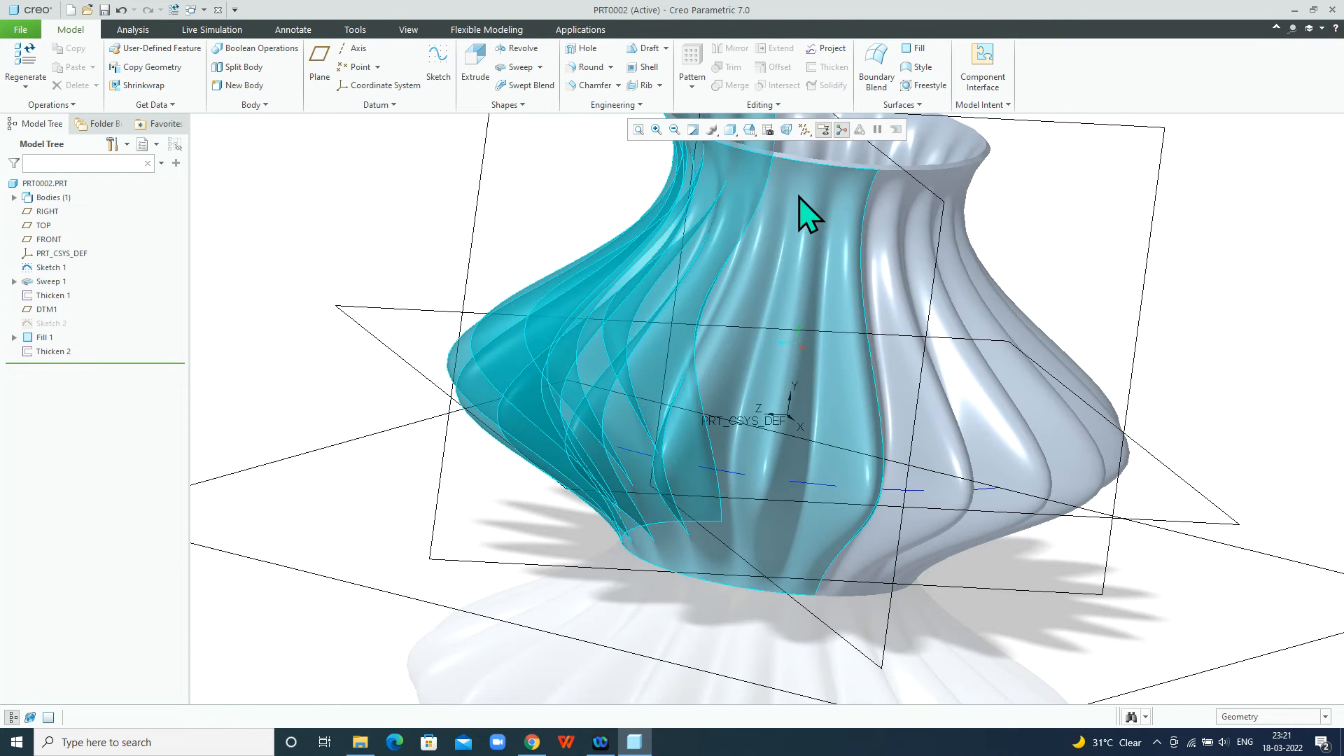
scroll(799, 196, down, 2)
middle_drag(797, 284, 805, 199)
click(801, 240)
click(440, 61)
click(813, 130)
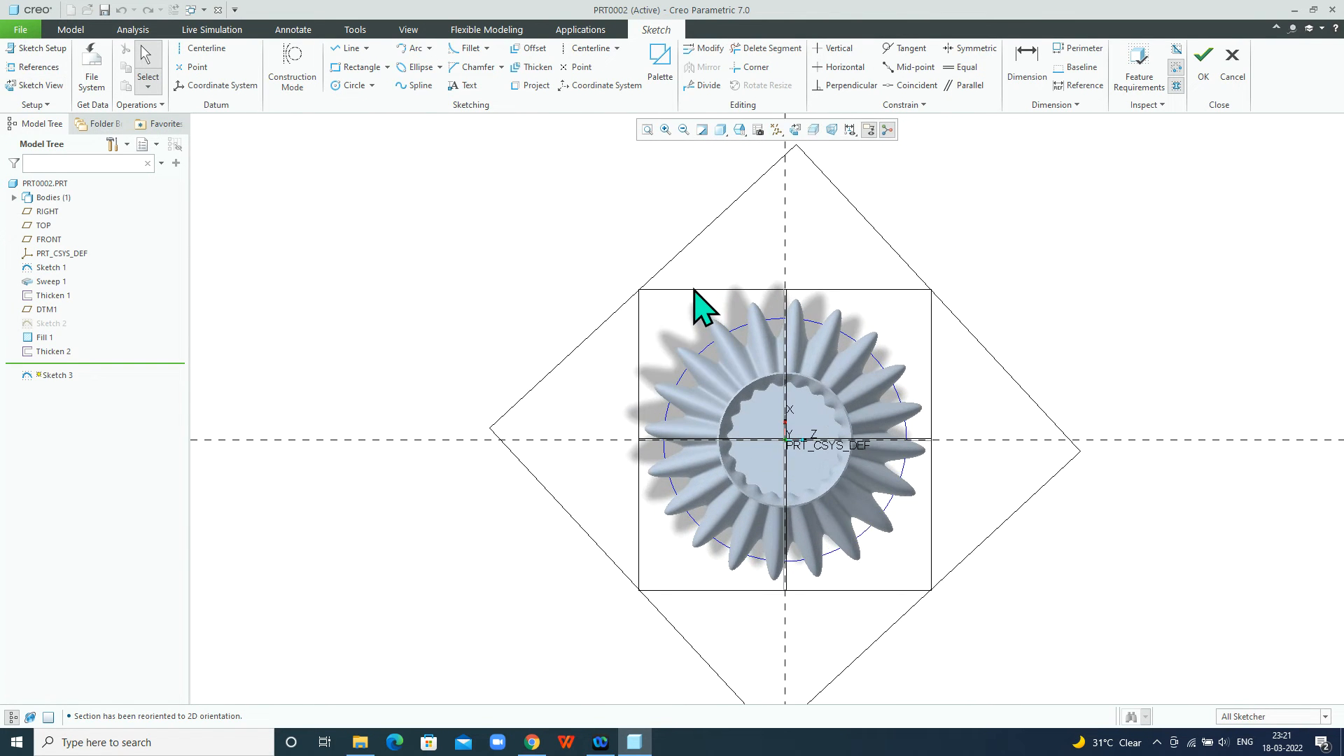
mouse_move(692, 288)
middle_down()
mouse_move(924, 315)
mouse_move(909, 284)
mouse_move(861, 543)
middle_up()
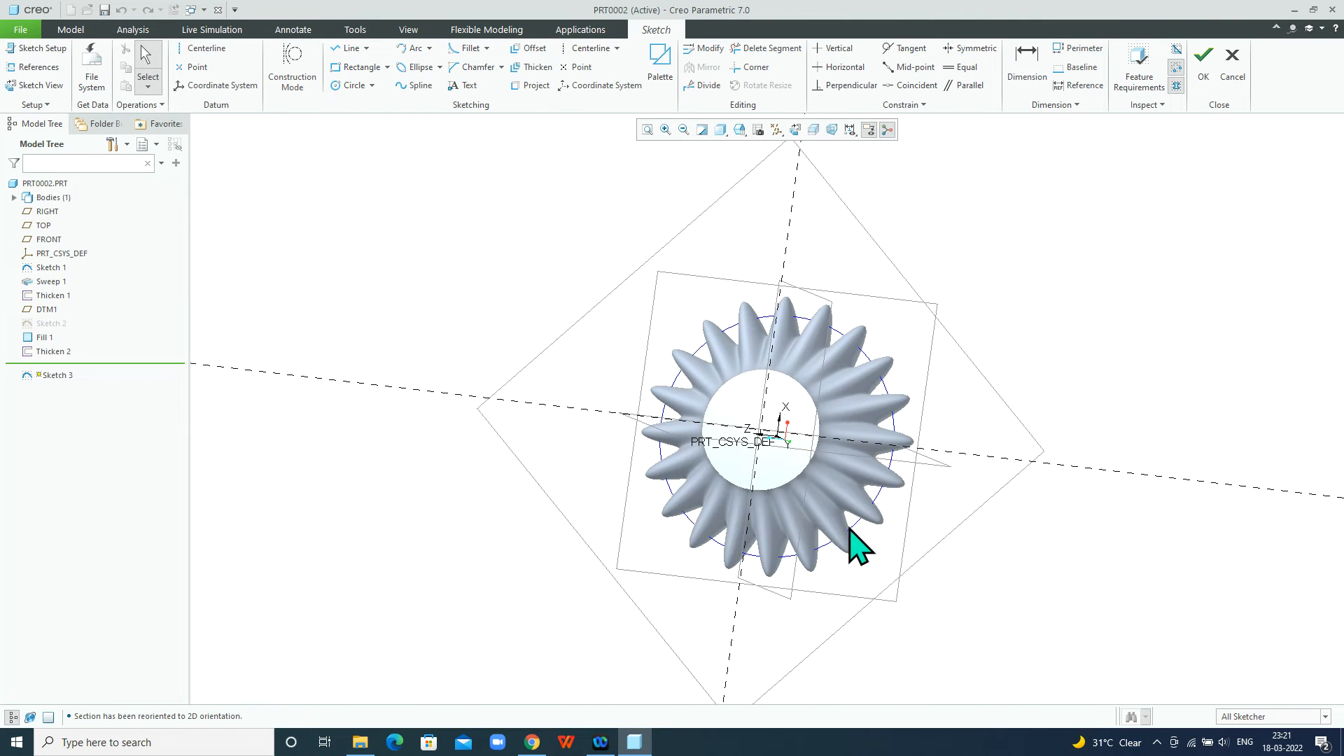
scroll(809, 469, up, 3)
click(531, 85)
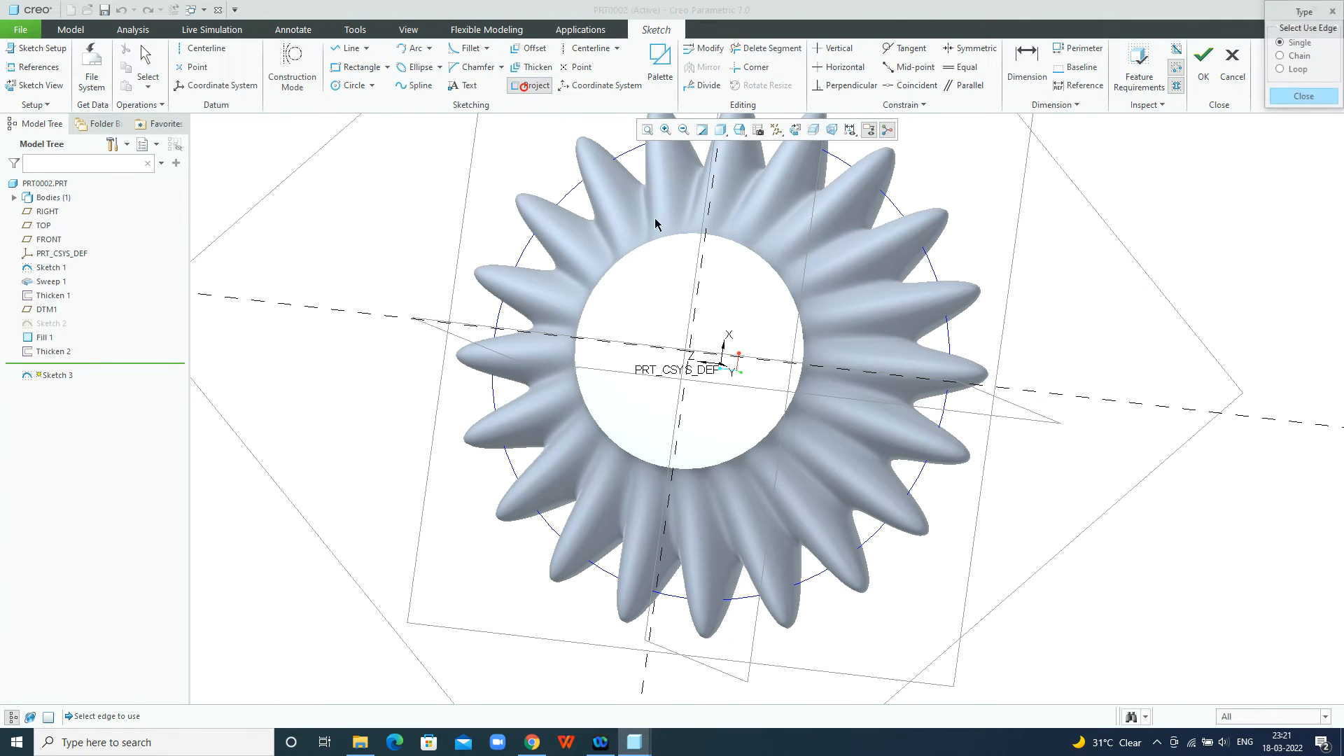
click(727, 243)
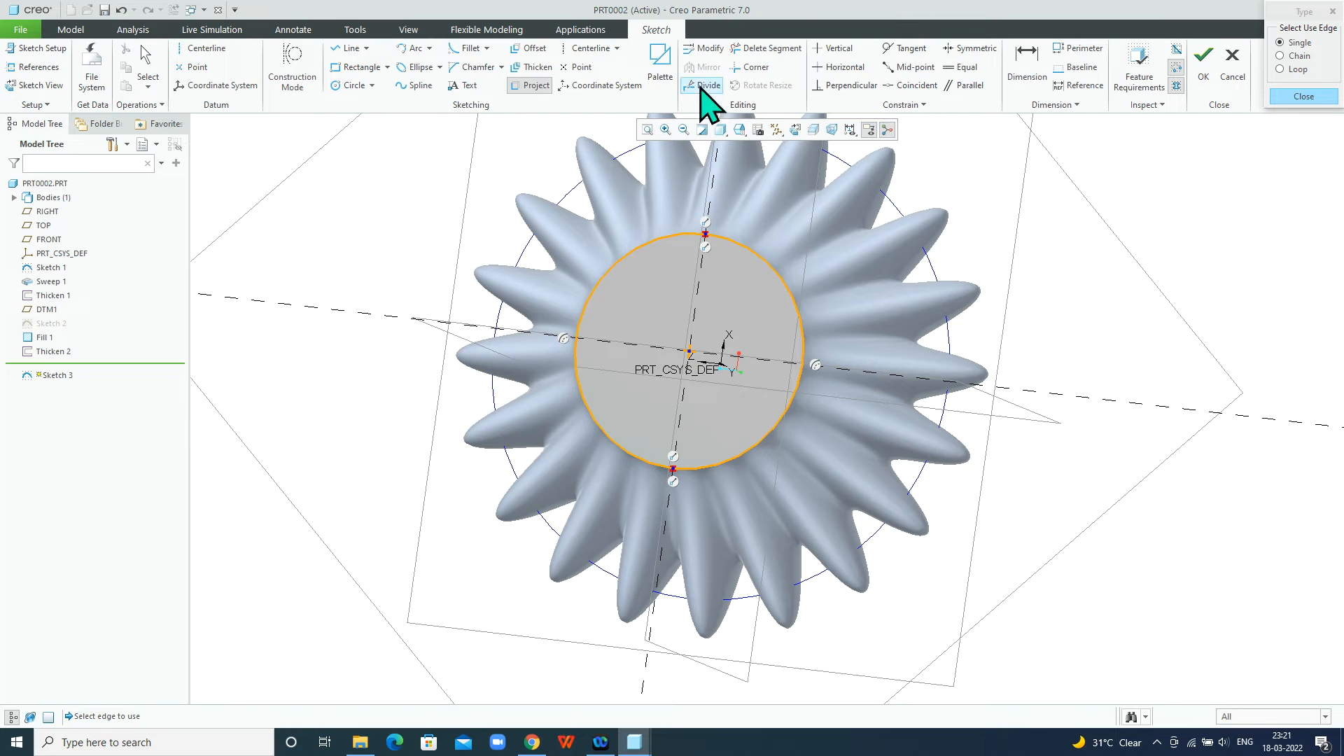
Offset the projected circle as a loop by -2 to add an inner circle to the base sketch
click(536, 51)
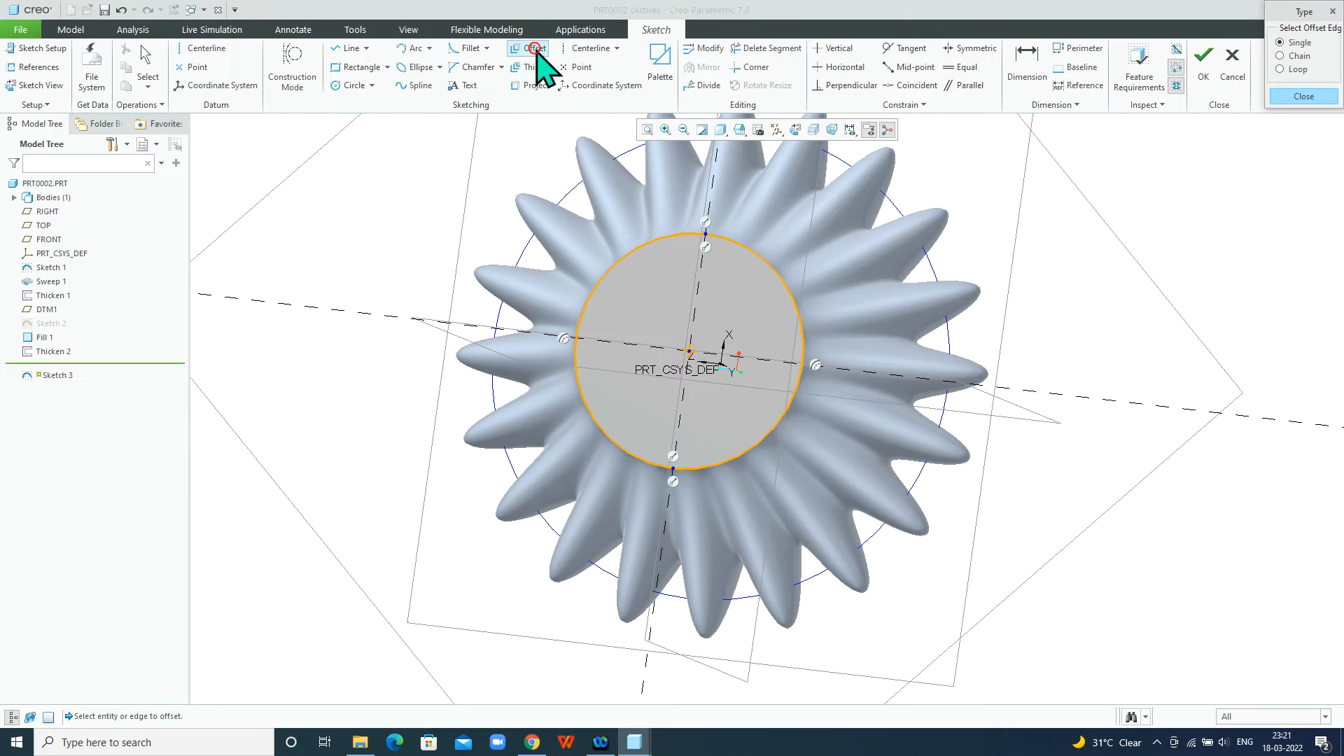
click(1279, 69)
click(760, 260)
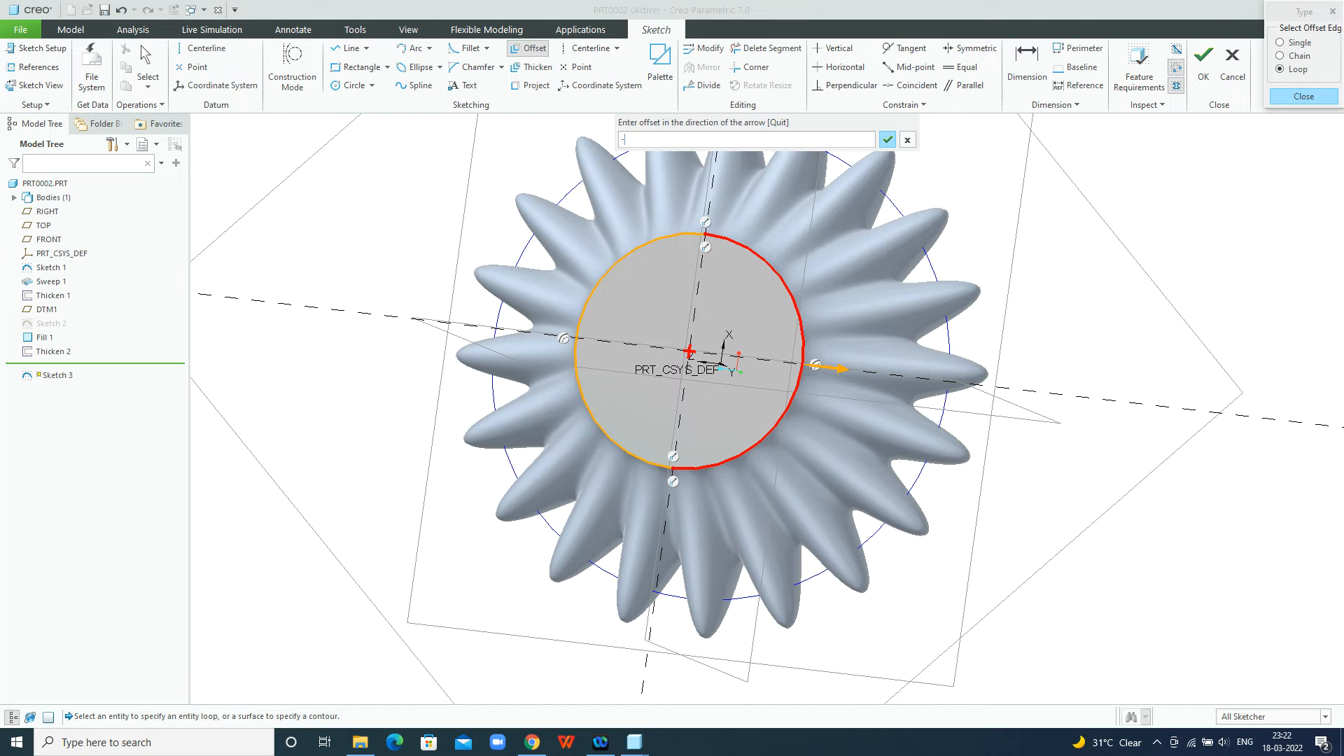
text(-2)
key(Return)
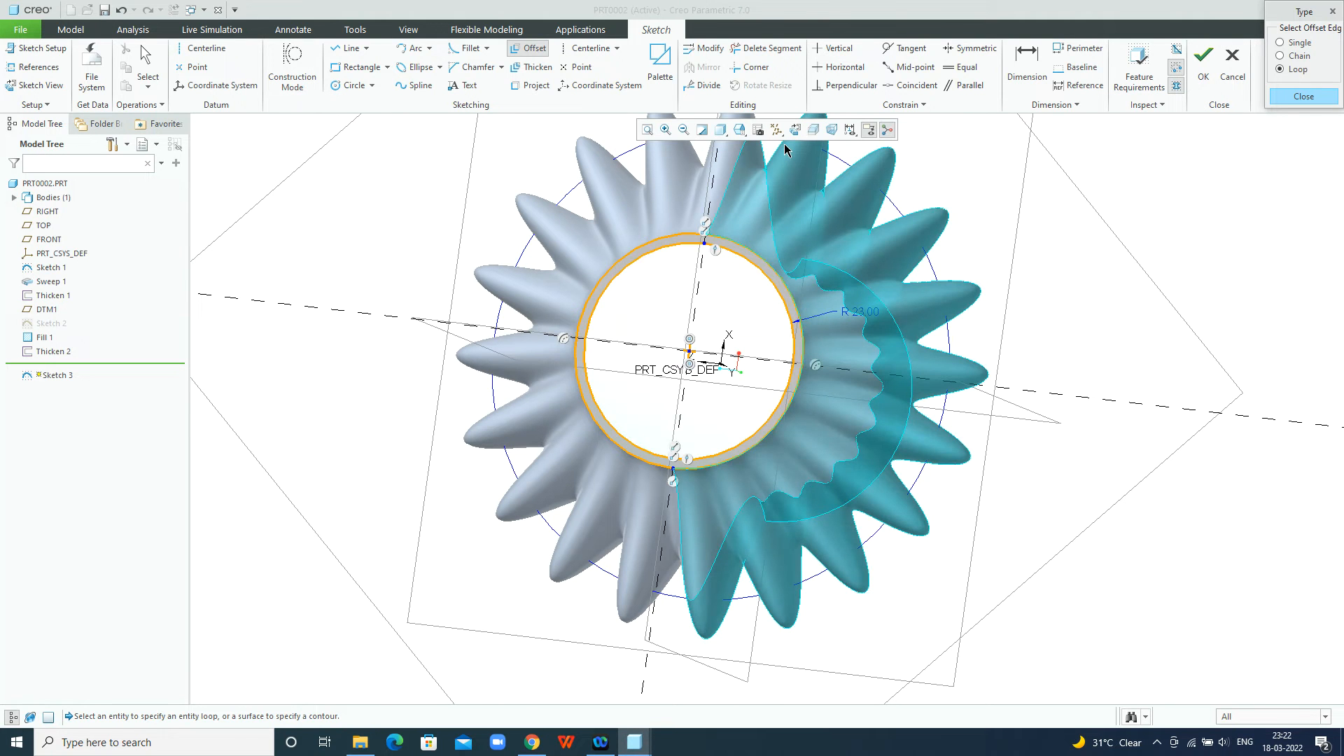
mouse_move(818, 237)
middle_down()
mouse_move(817, 263)
mouse_move(813, 239)
mouse_move(777, 246)
middle_up()
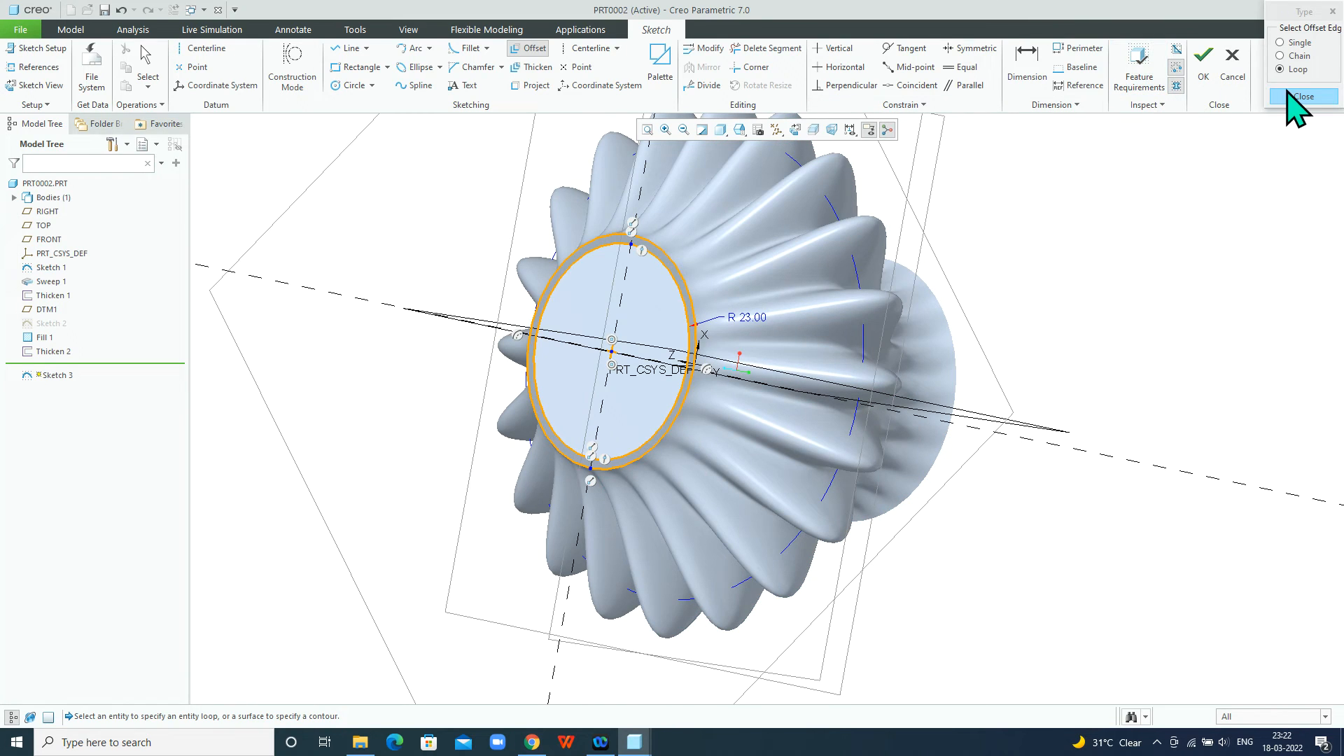
Accept the ring sketch and extrude it 5 outward from the pot's bottom as added material to form a foot ring
click(1292, 96)
click(1205, 70)
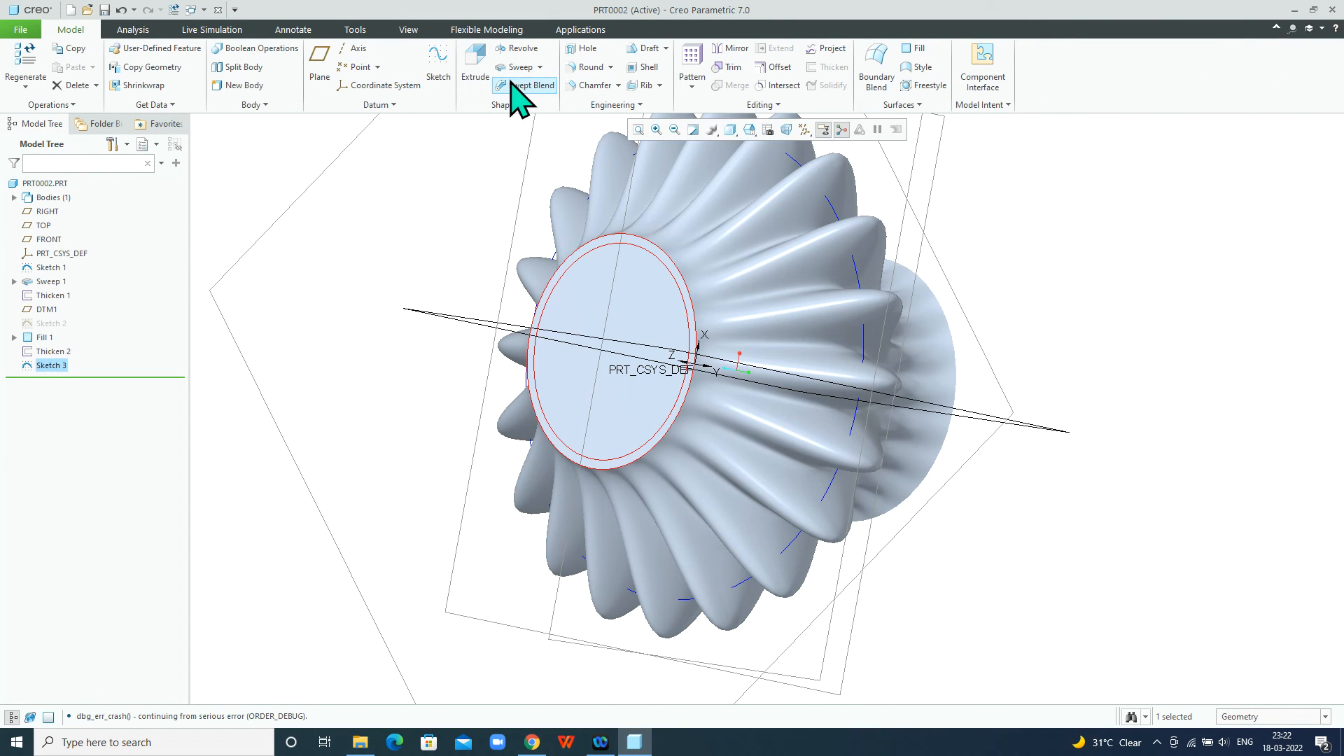
click(475, 66)
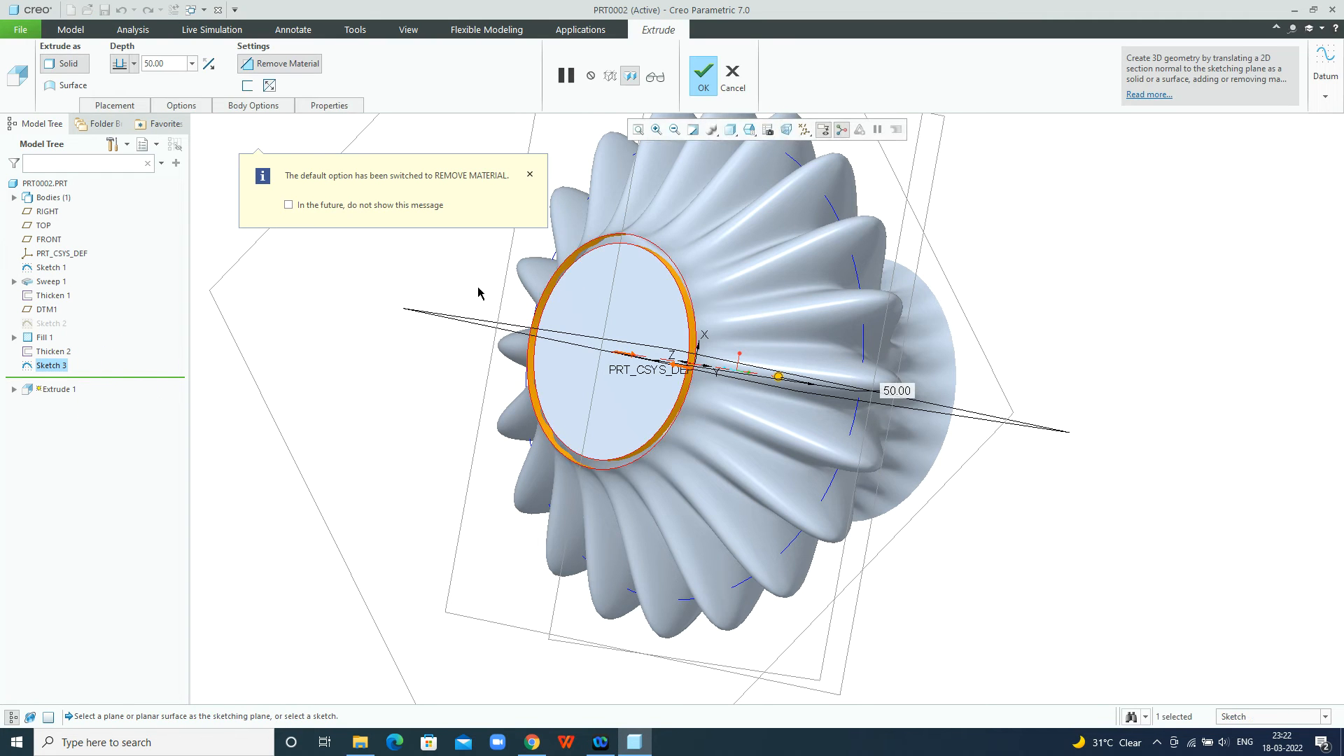
middle_drag(553, 287, 645, 342)
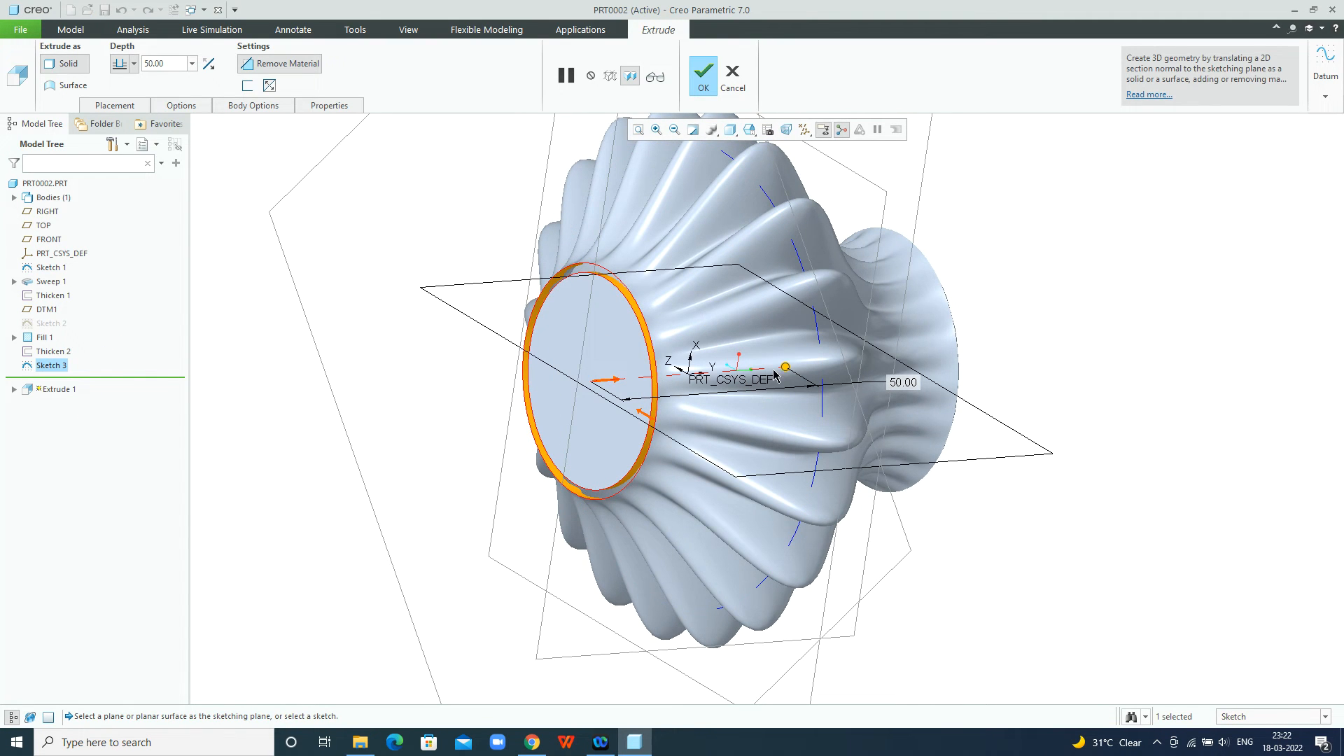
drag(785, 366, 550, 375)
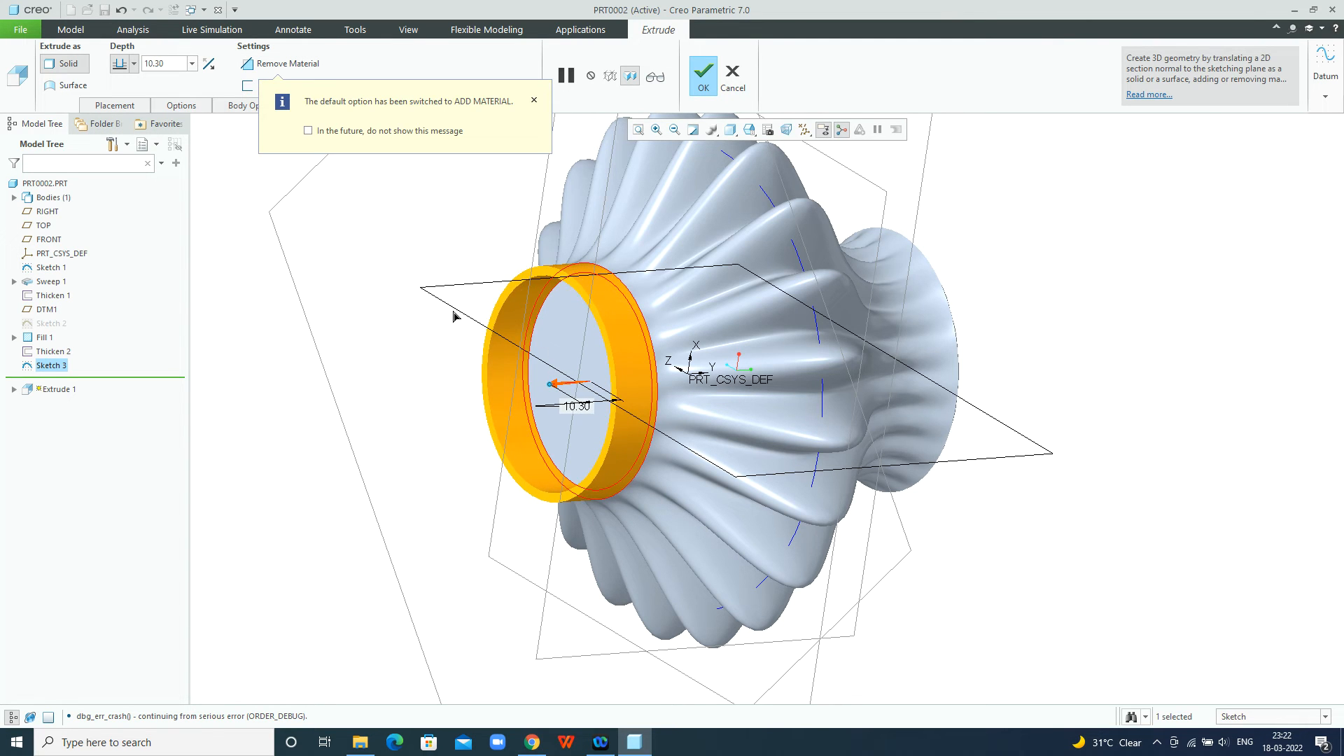
mouse_move(487, 319)
middle_down()
mouse_move(468, 338)
mouse_move(534, 275)
mouse_move(471, 333)
middle_up()
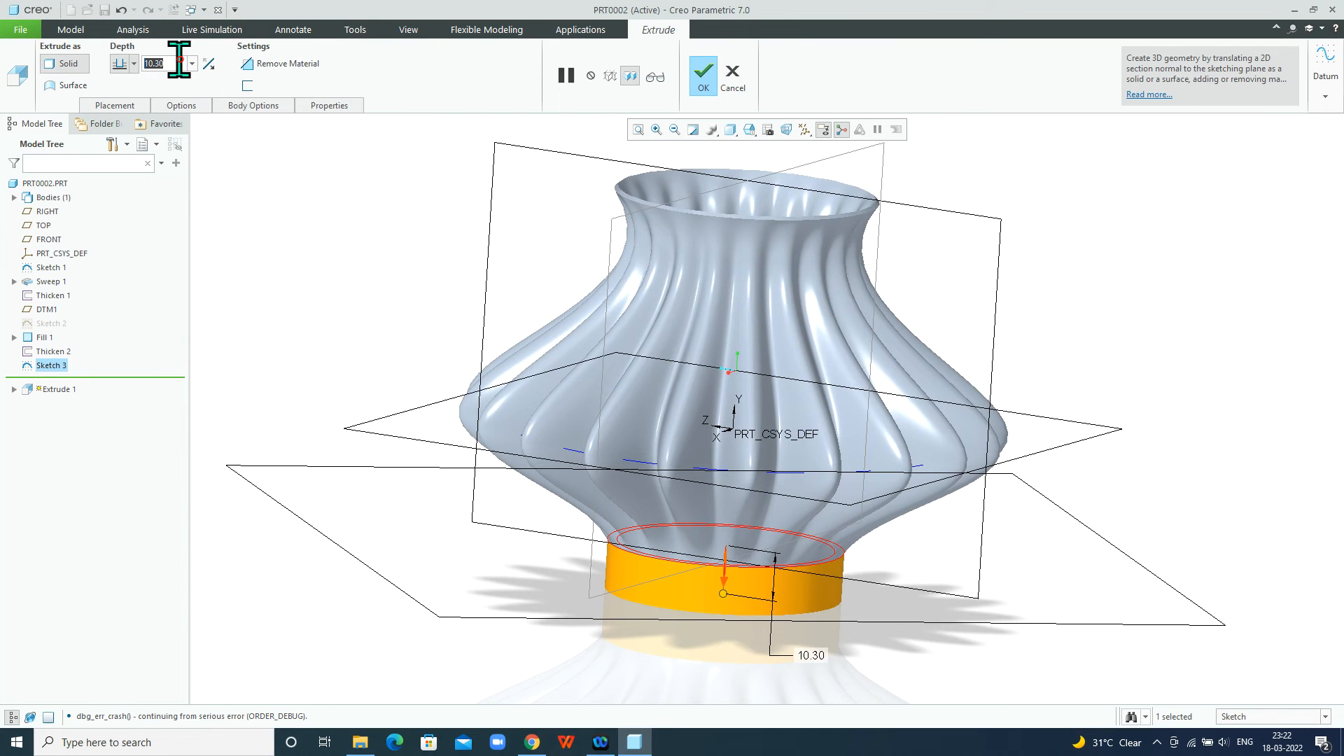
text(5)
key(Return)
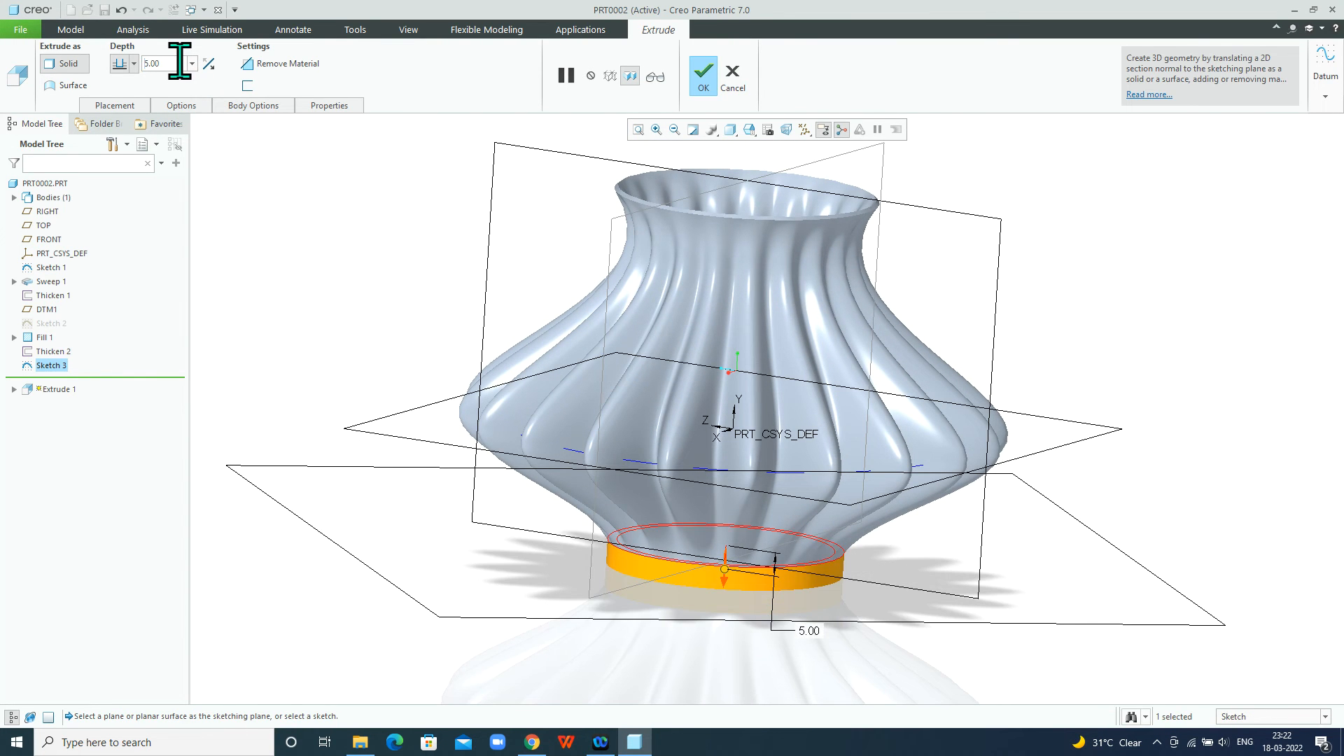
click(702, 75)
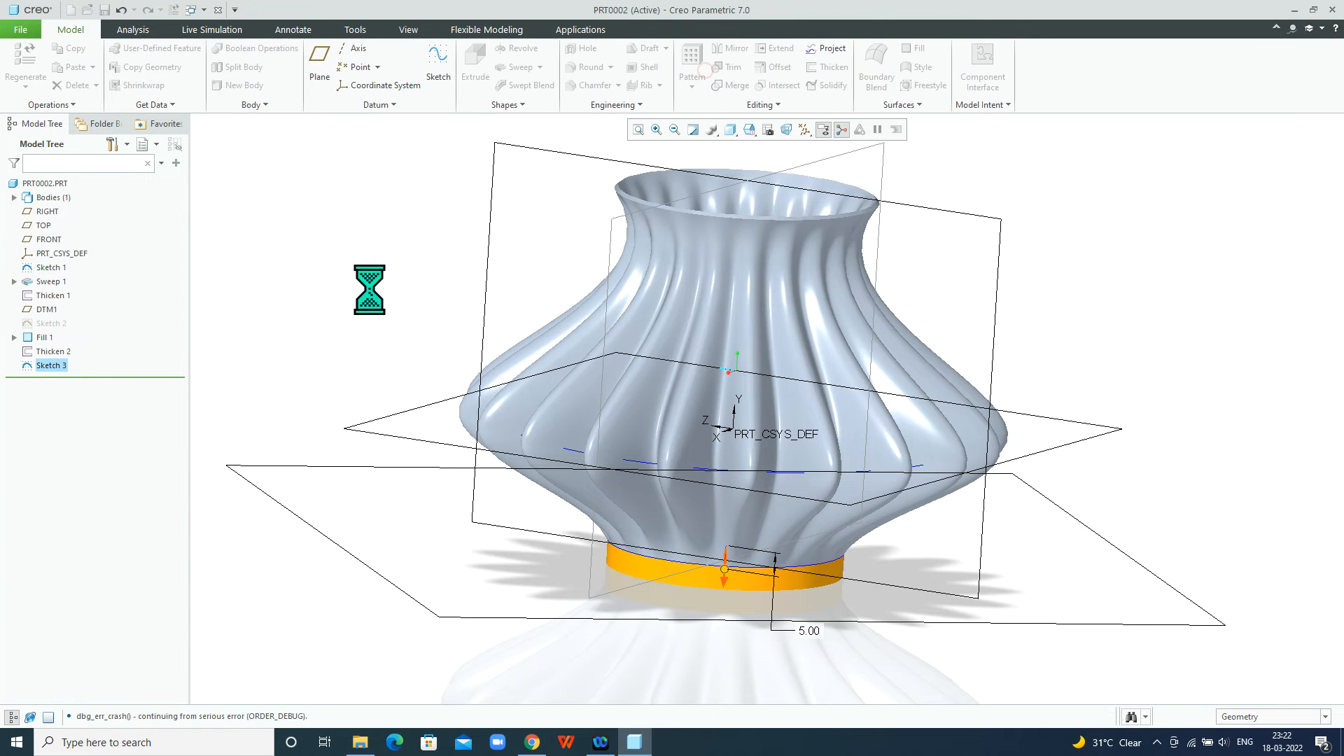
Round the inner edge of the foot ring on the pot's underside with a radius of 2.25
middle_drag(382, 340, 384, 192)
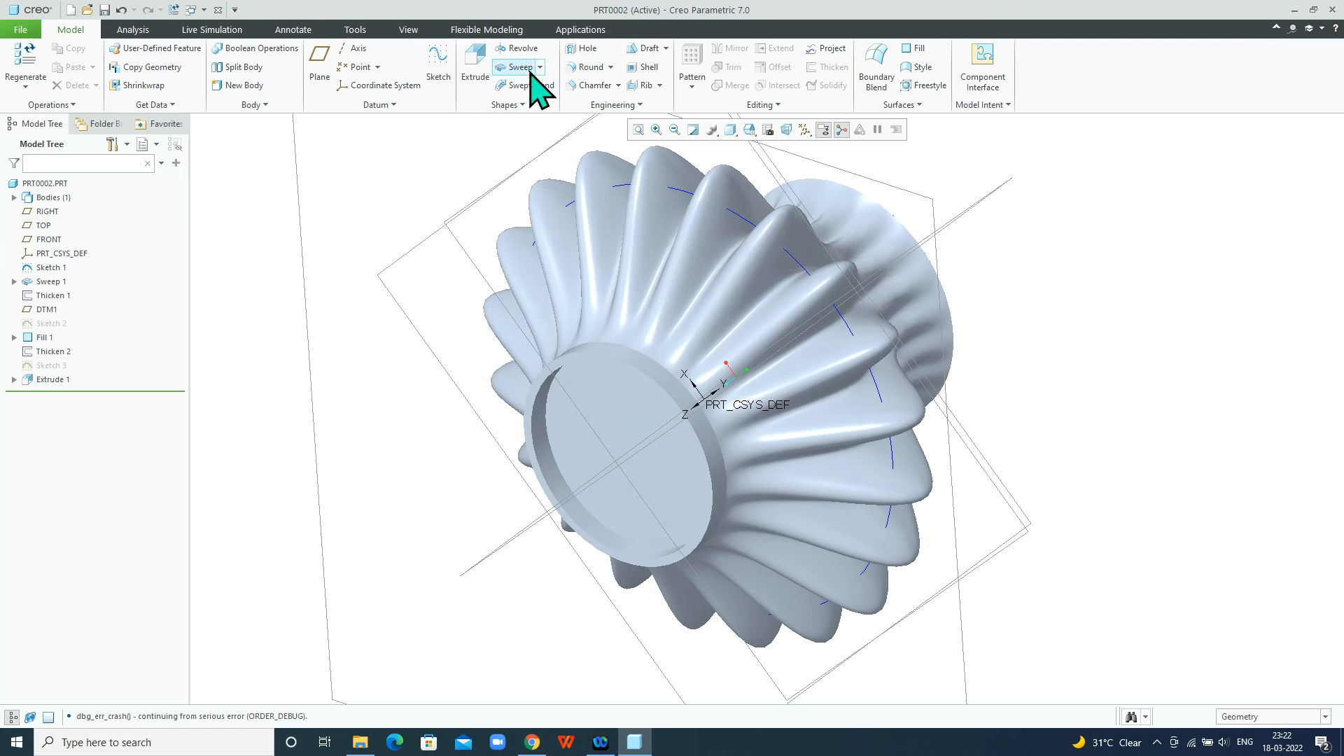
click(571, 63)
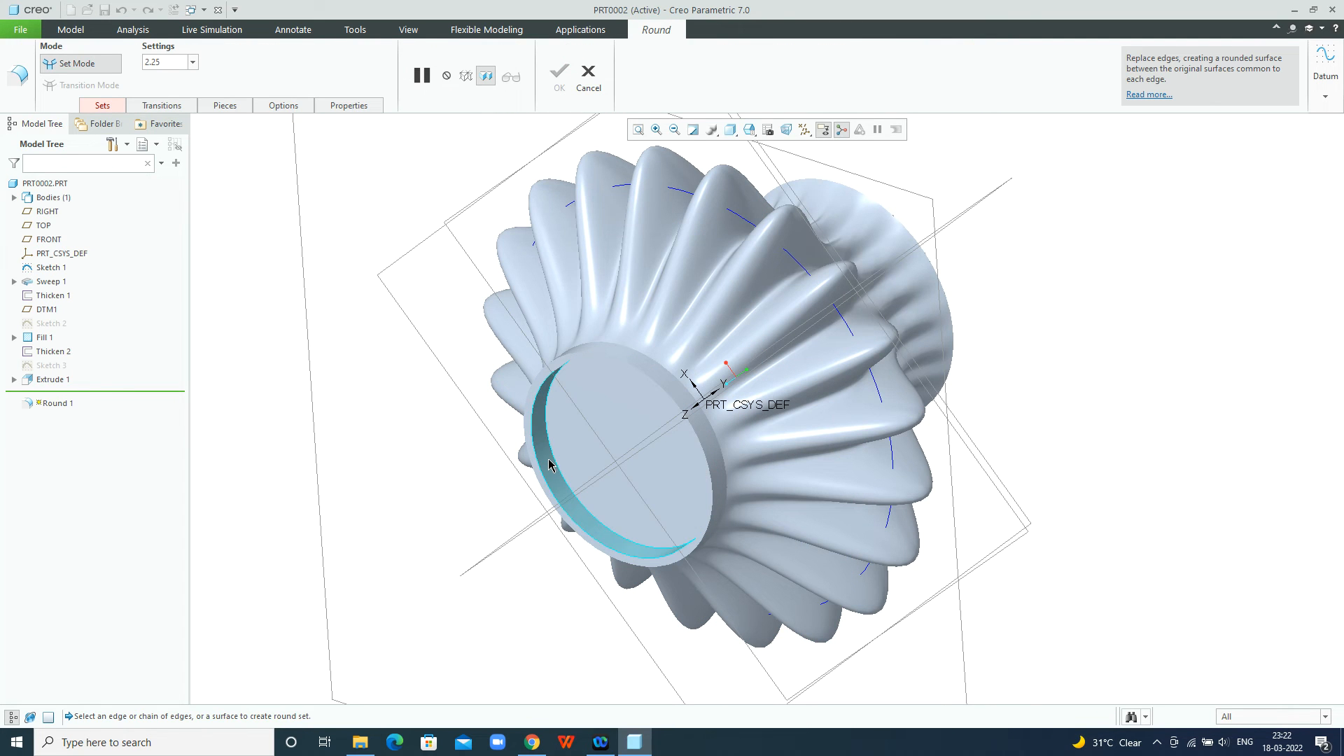
click(556, 464)
click(559, 74)
click(329, 208)
Round the inner edge of the pot's top rim with a radius of 1
middle_drag(329, 209, 392, 317)
scroll(690, 234, down, 4)
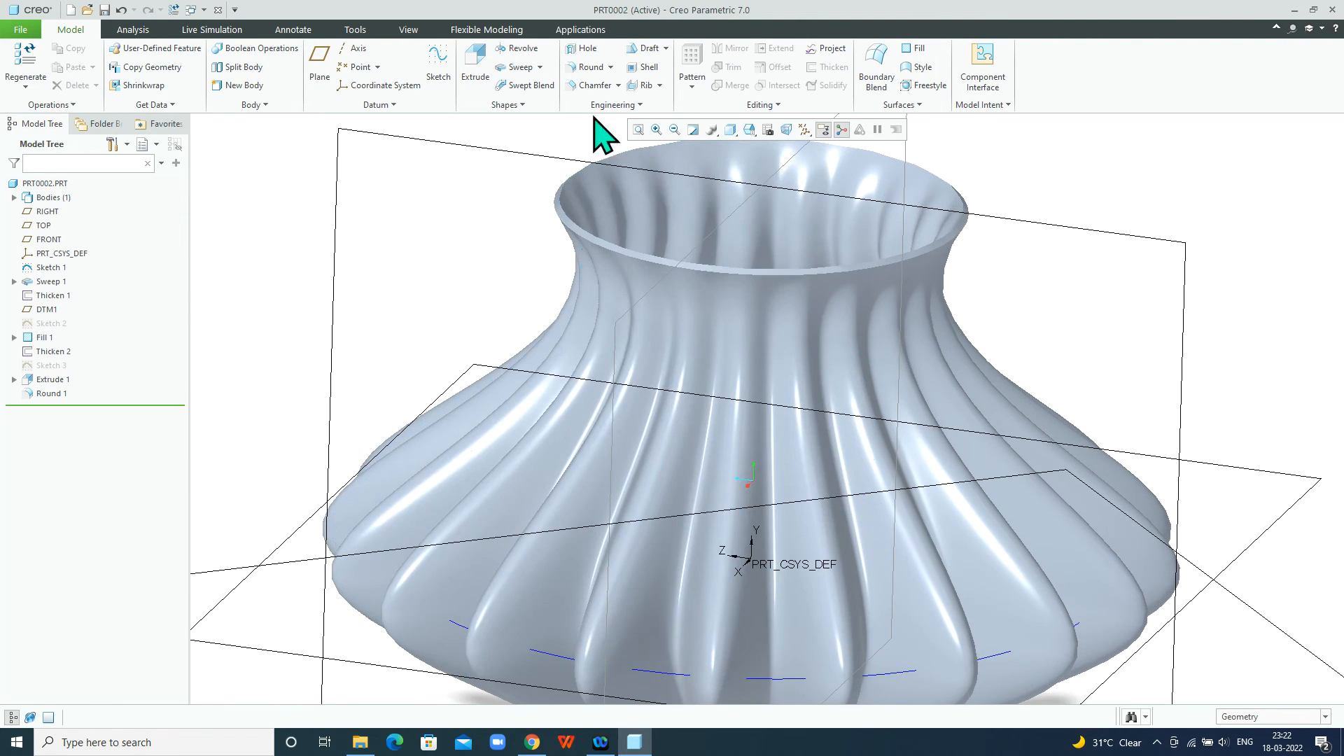
click(589, 67)
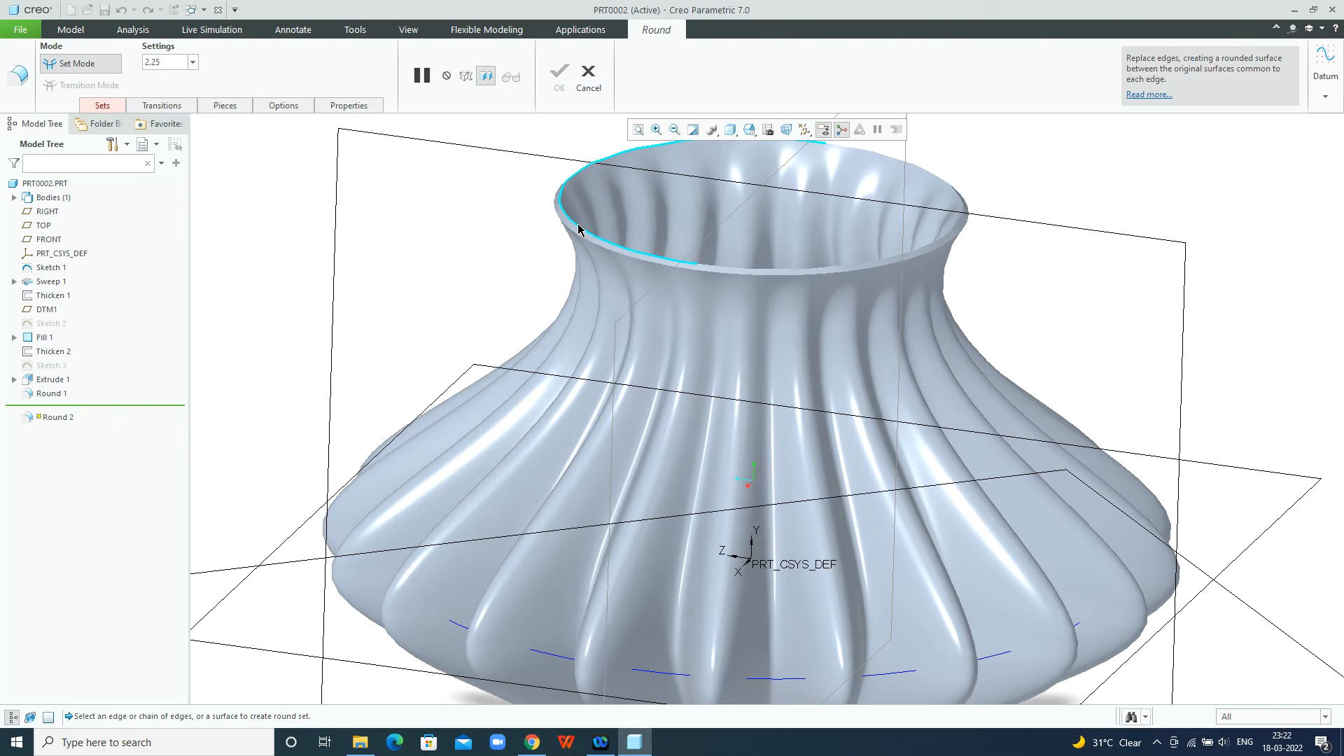
click(580, 229)
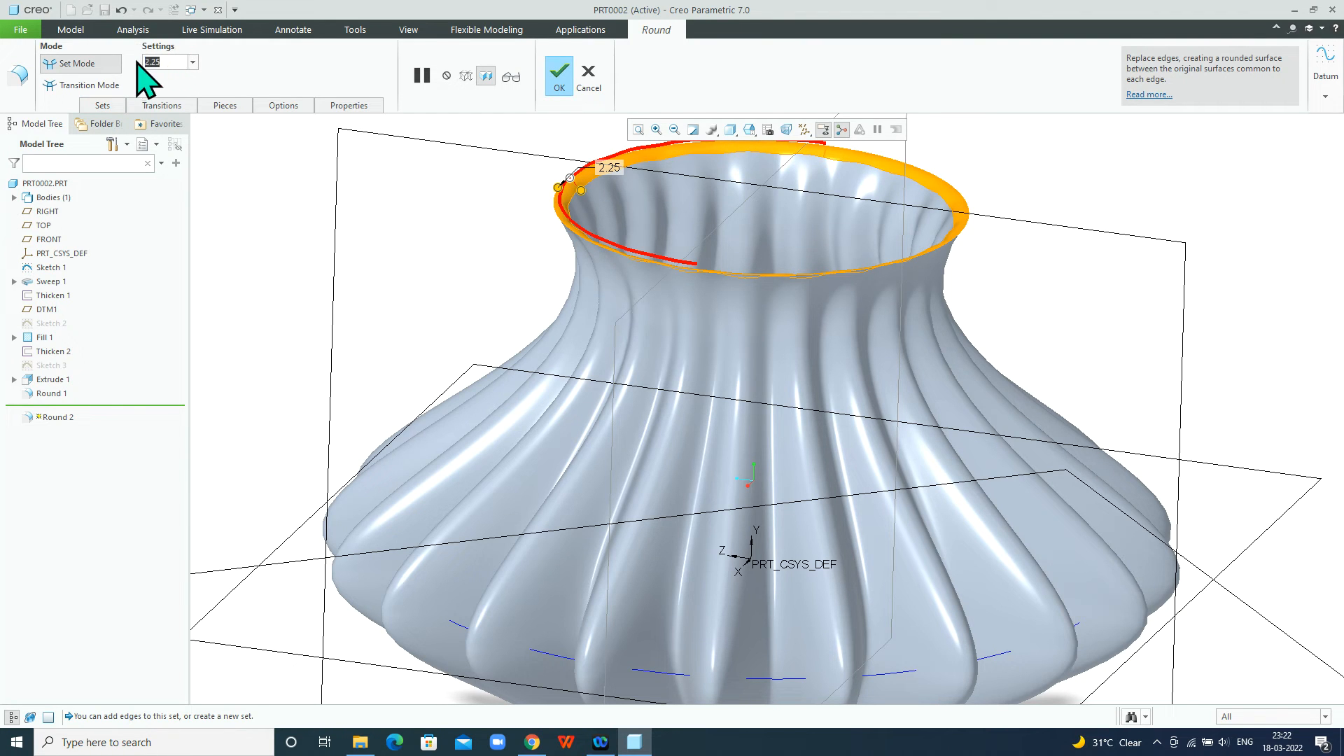
text(1)
key(Return)
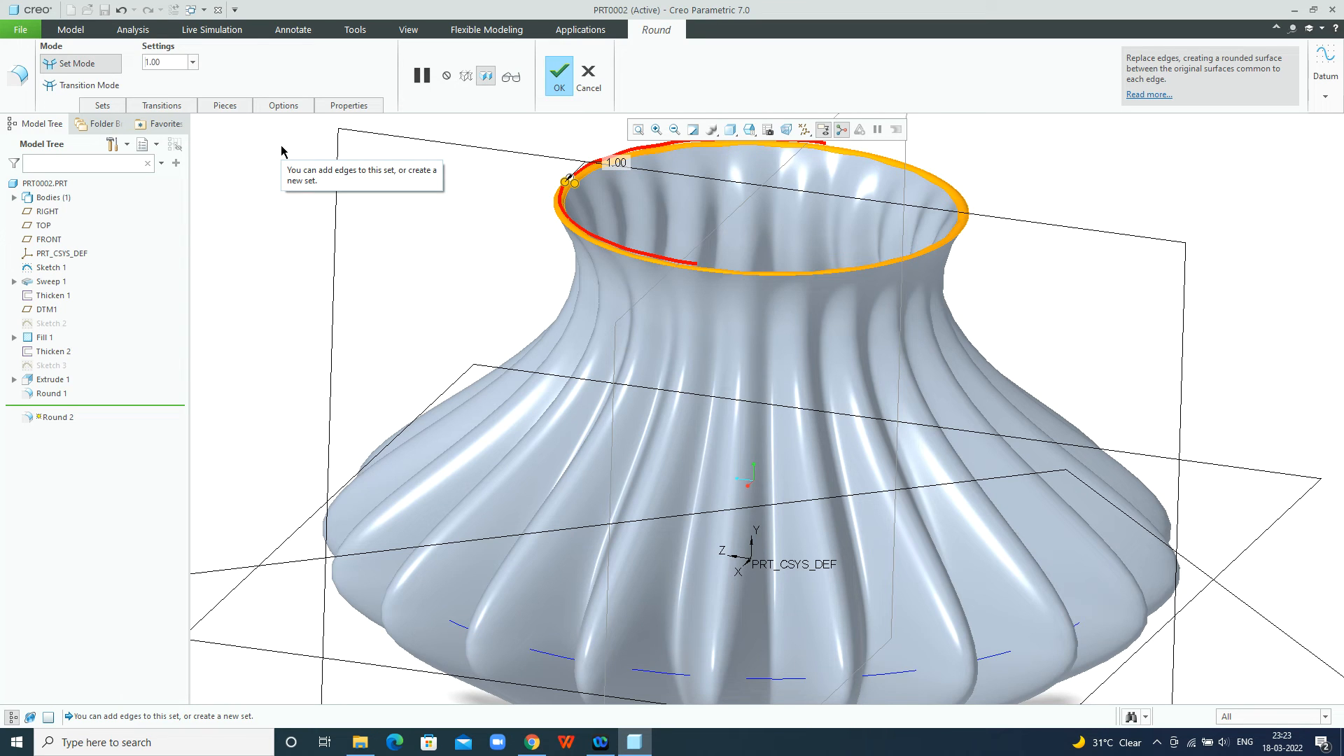
click(559, 74)
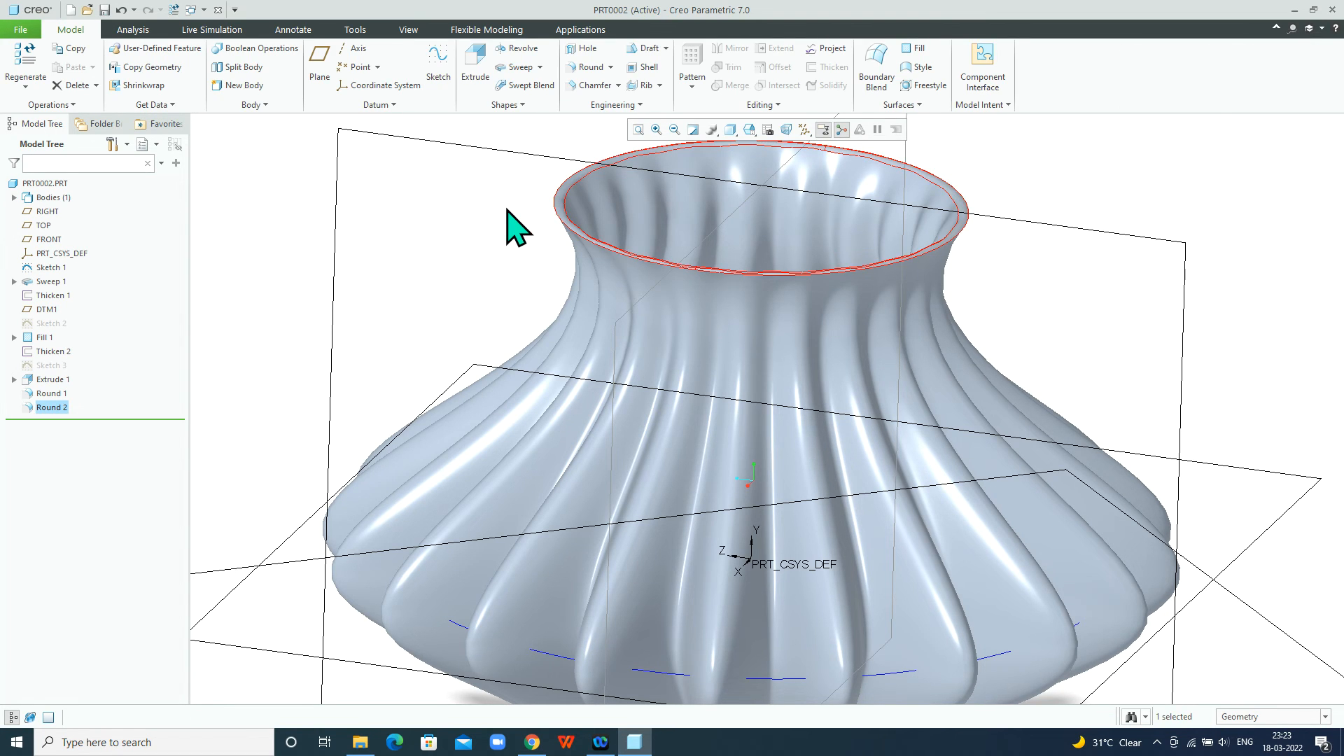
scroll(506, 209, down, 2)
click(503, 206)
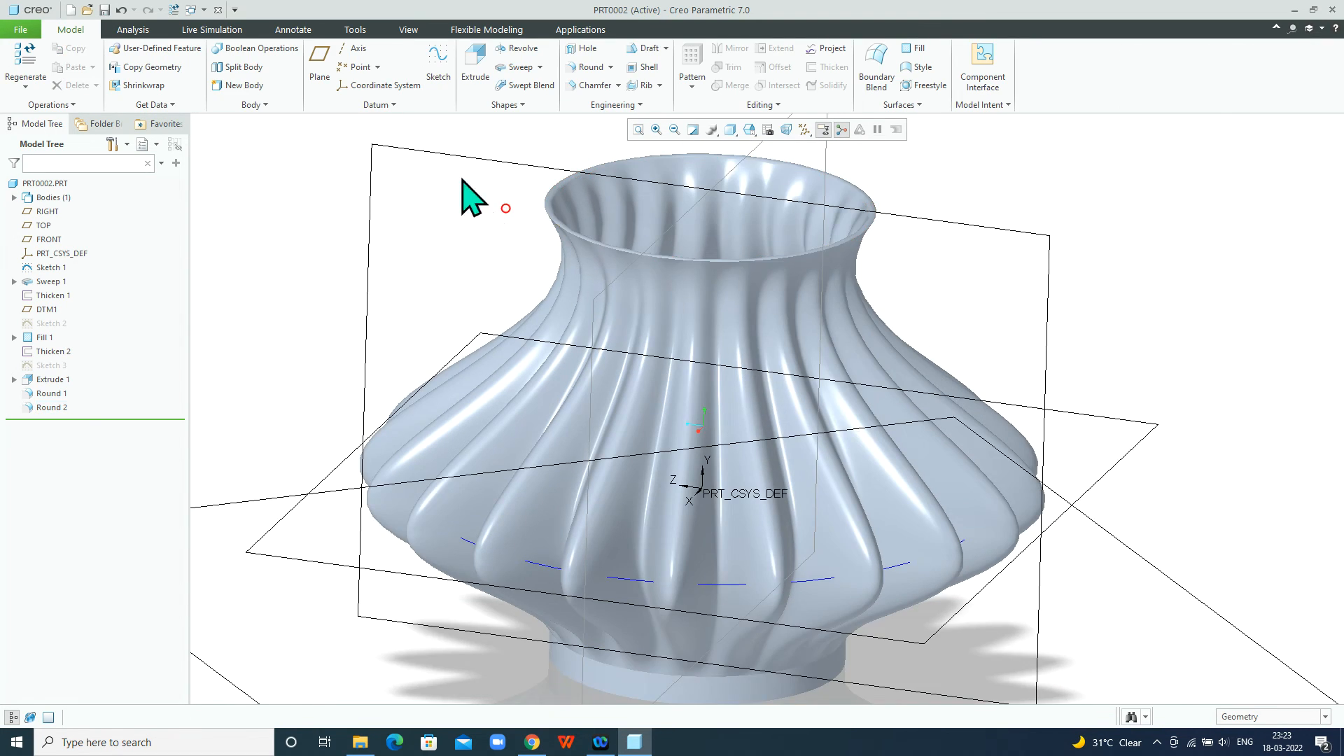
Apply the ptc-metallic-gold appearance to the whole part
click(345, 29)
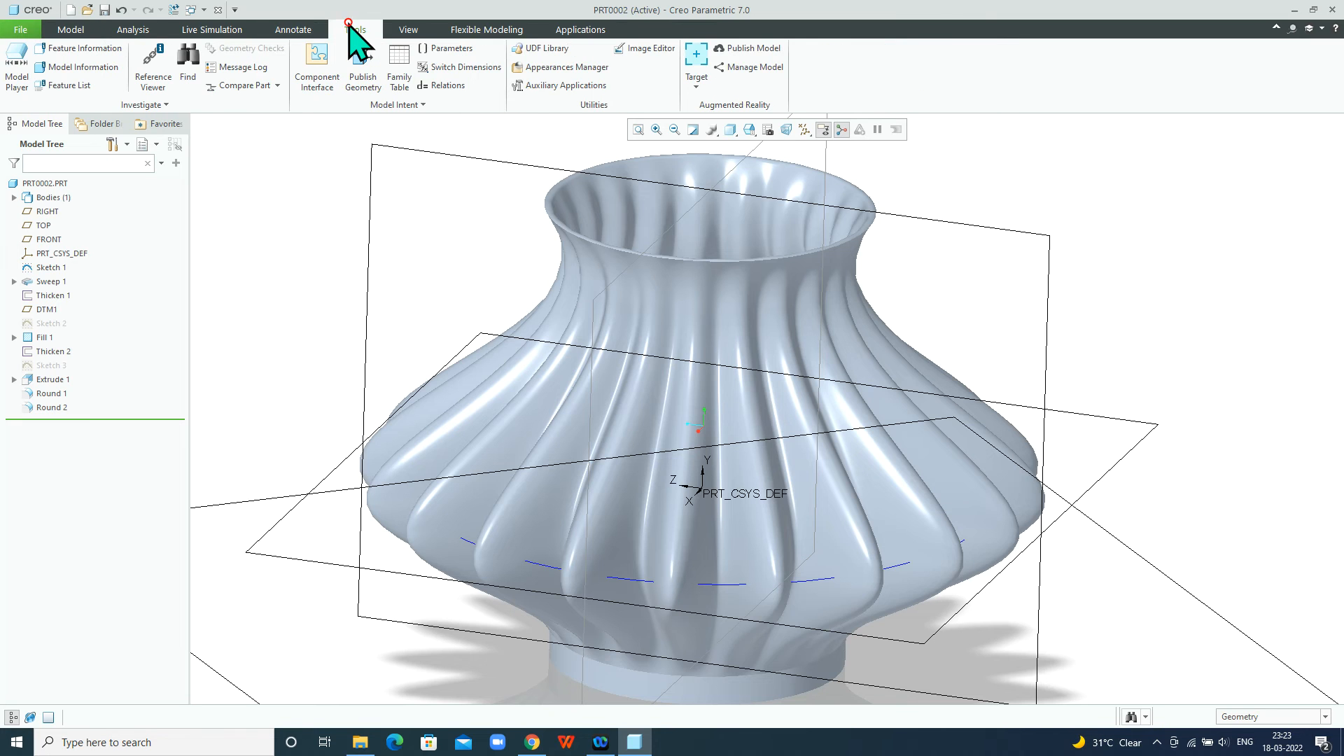
click(390, 30)
click(151, 84)
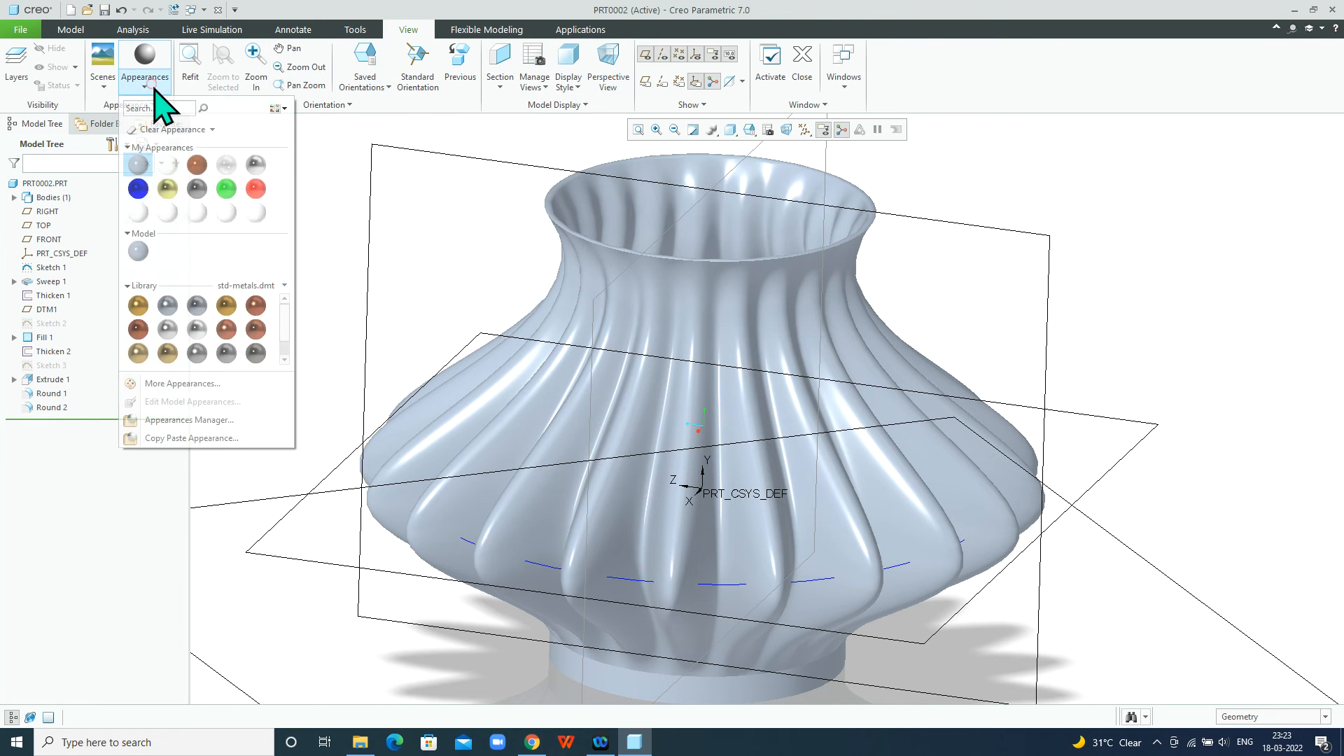
mouse_move(169, 191)
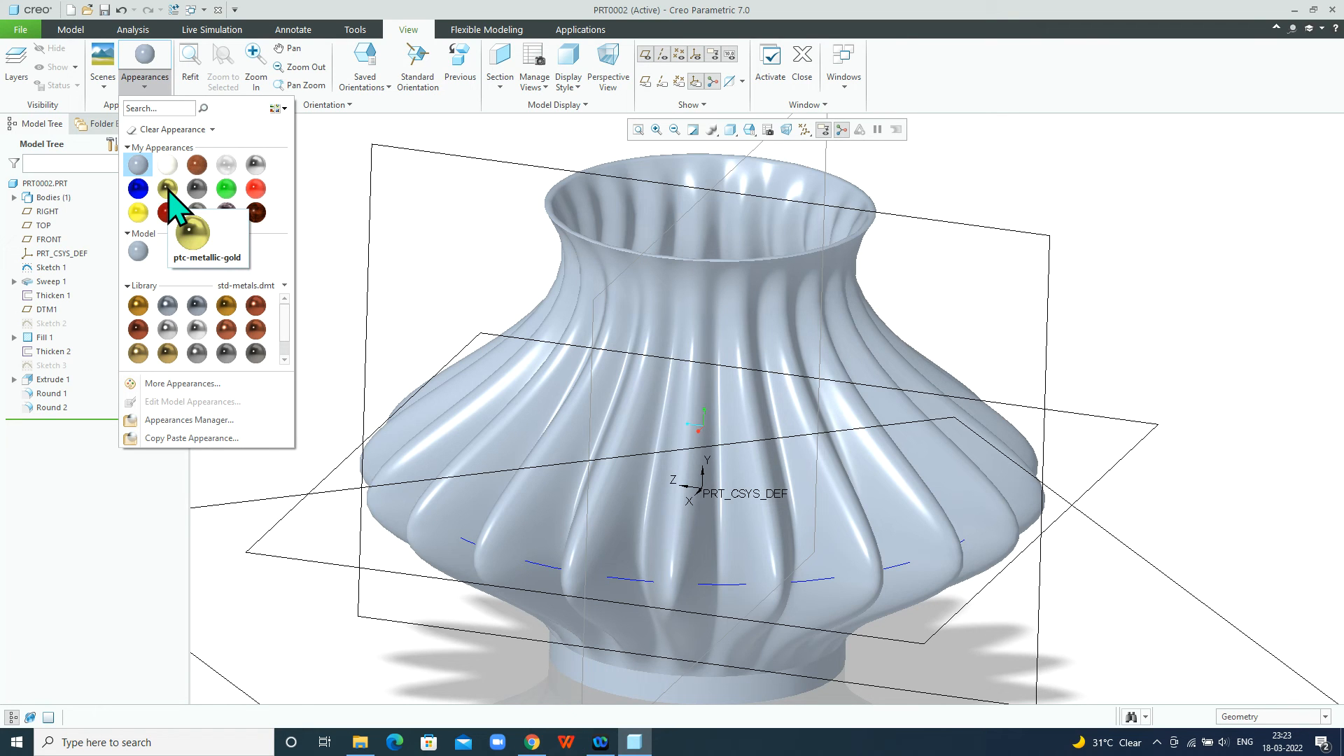
click(169, 190)
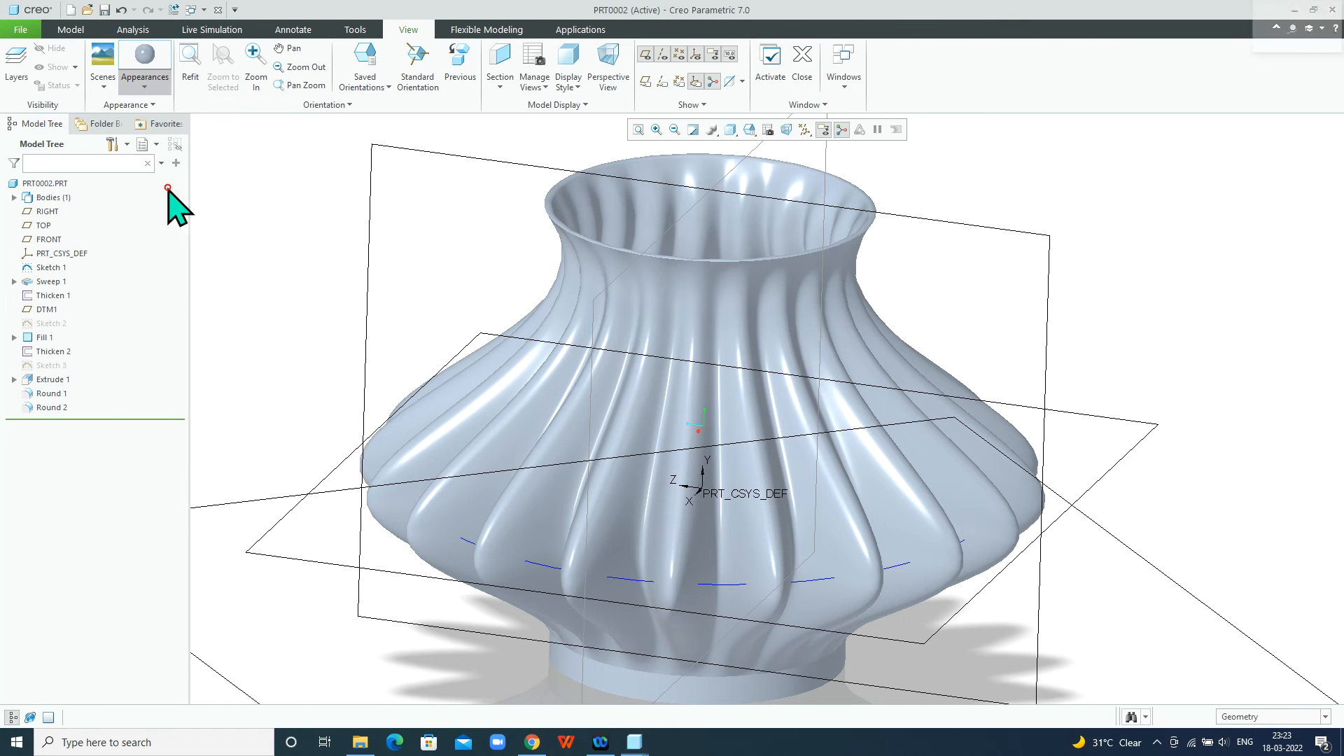
click(1010, 231)
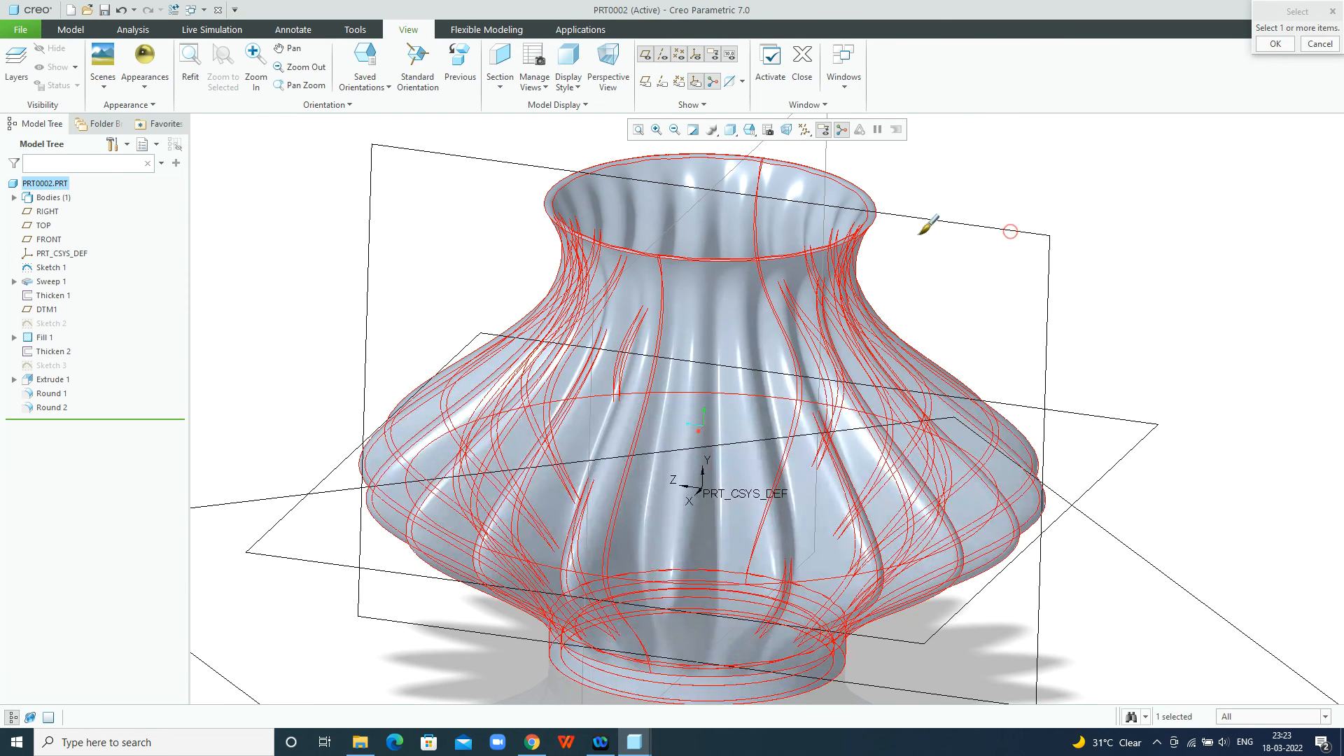
click(1276, 43)
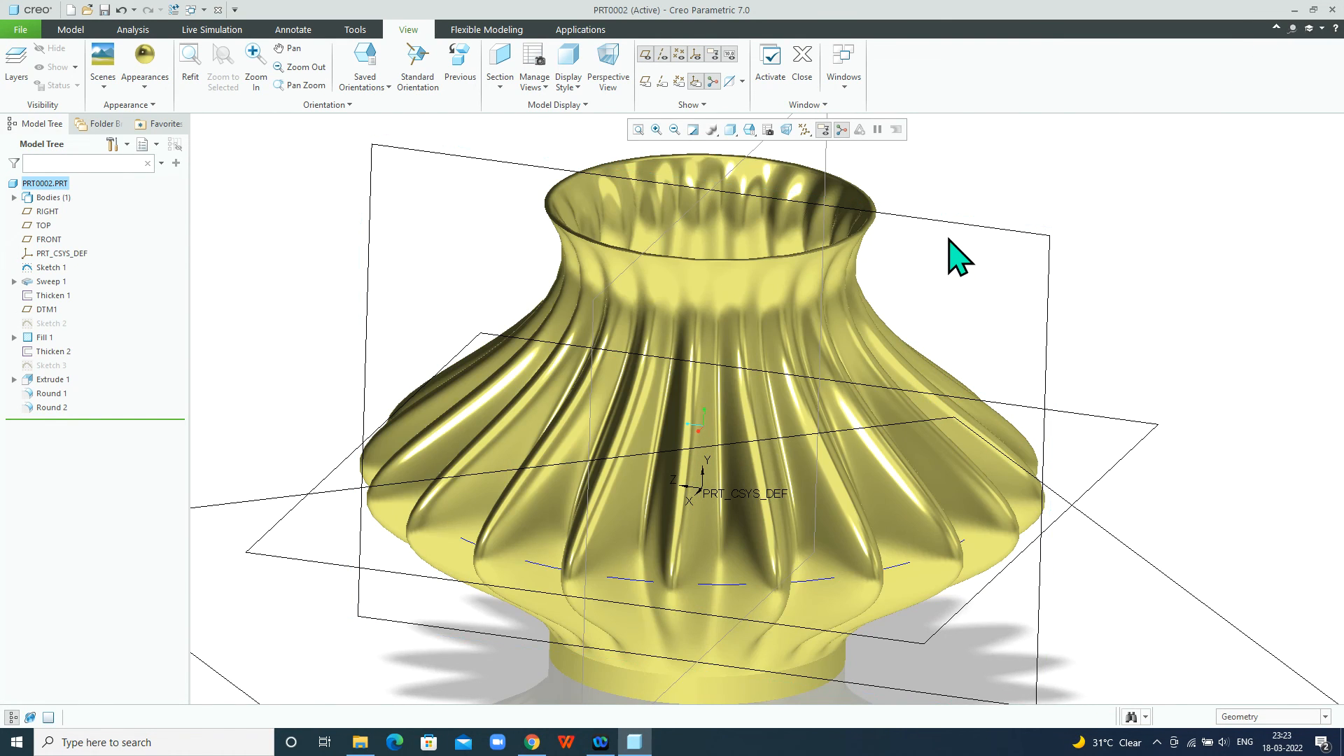
Turn off the display of all datum axes, points, coordinate systems and planes
scroll(950, 241, down, 3)
middle_drag(948, 237, 942, 238)
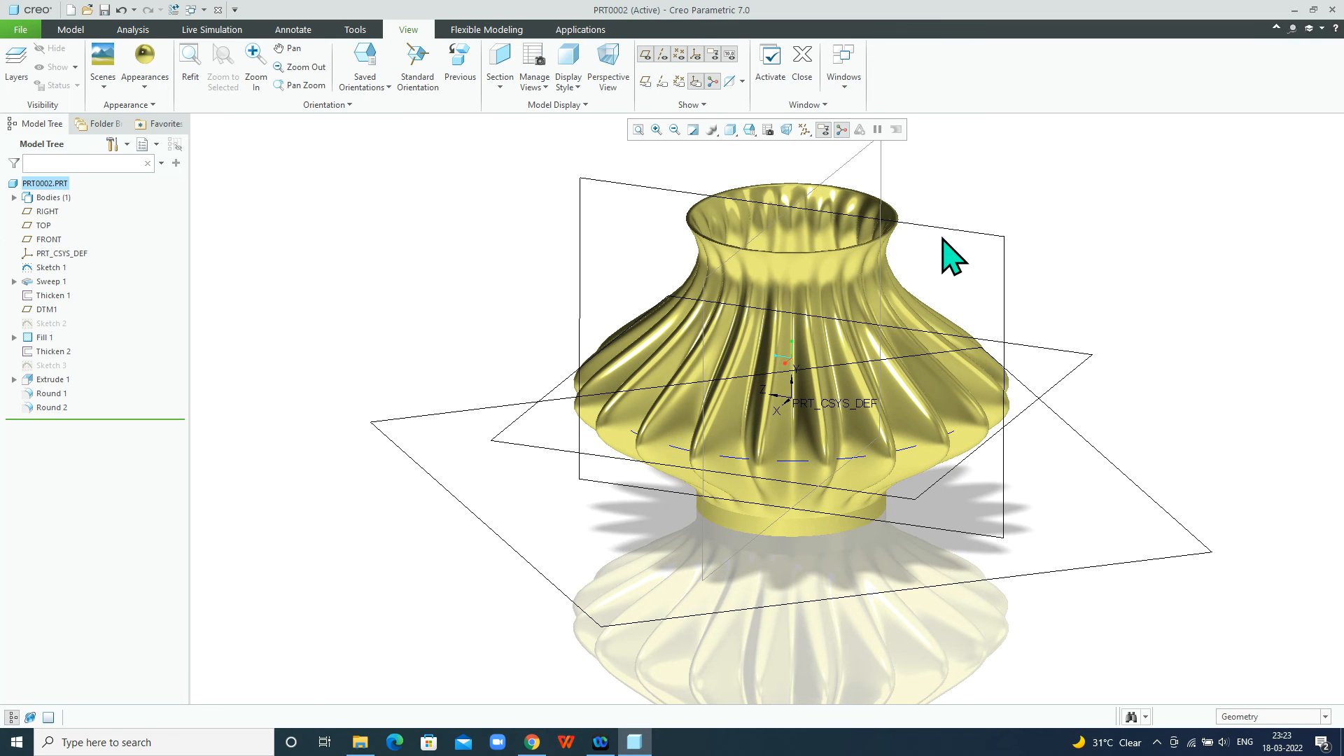
click(805, 131)
click(816, 147)
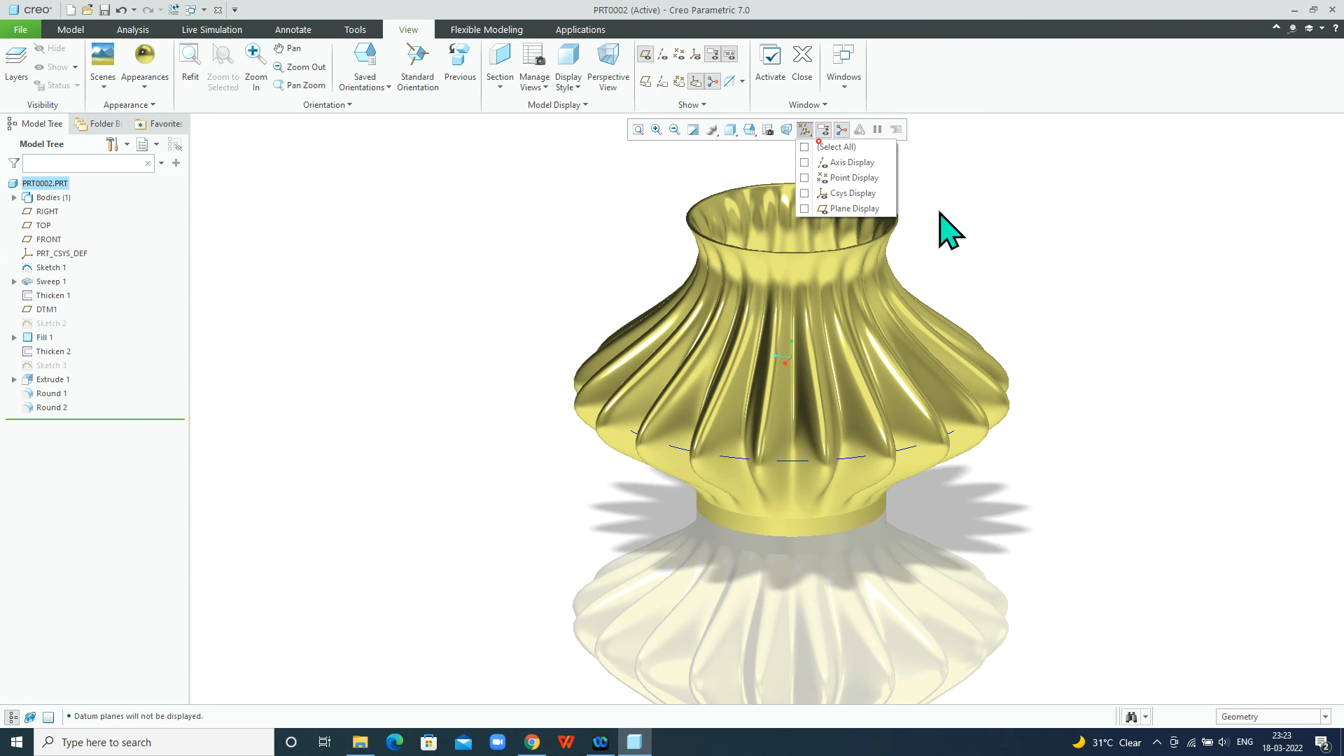
click(1021, 242)
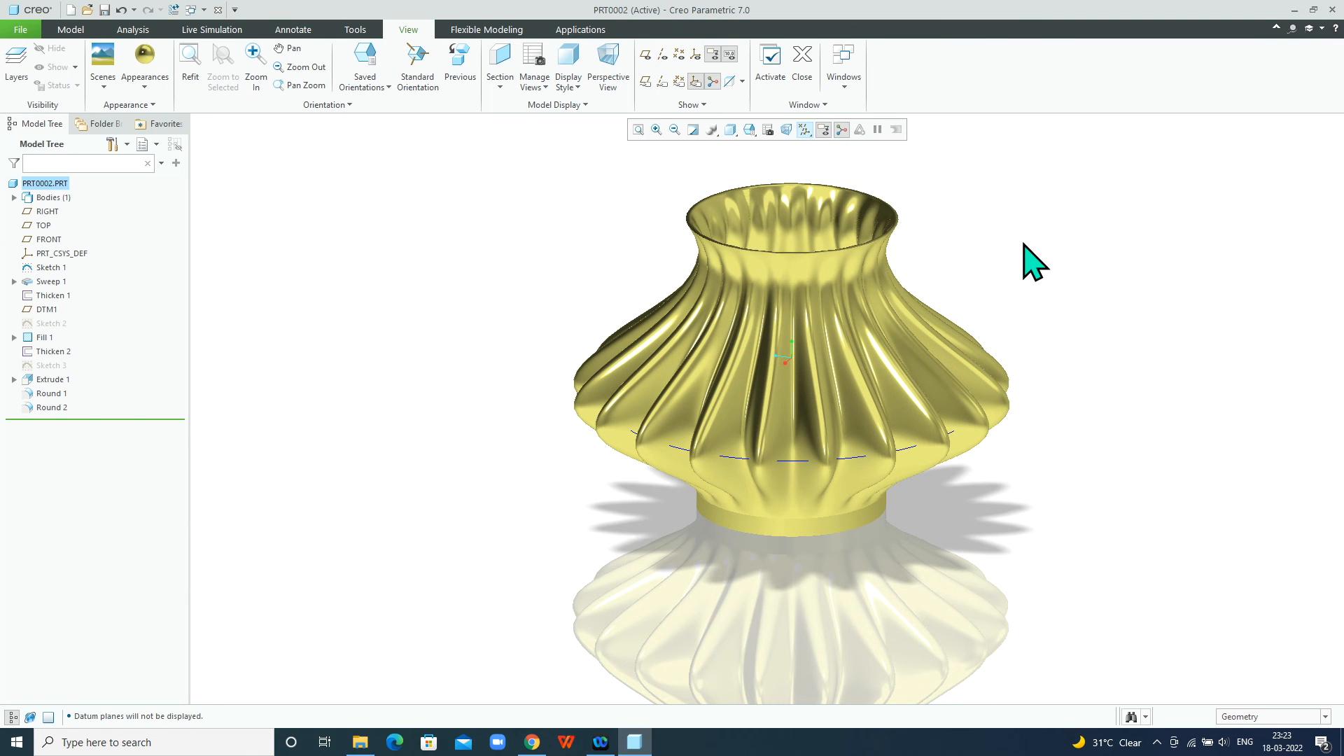
Hide Sketch 1, the circular trajectory around the pot's body
scroll(1022, 252, down, 2)
click(48, 282)
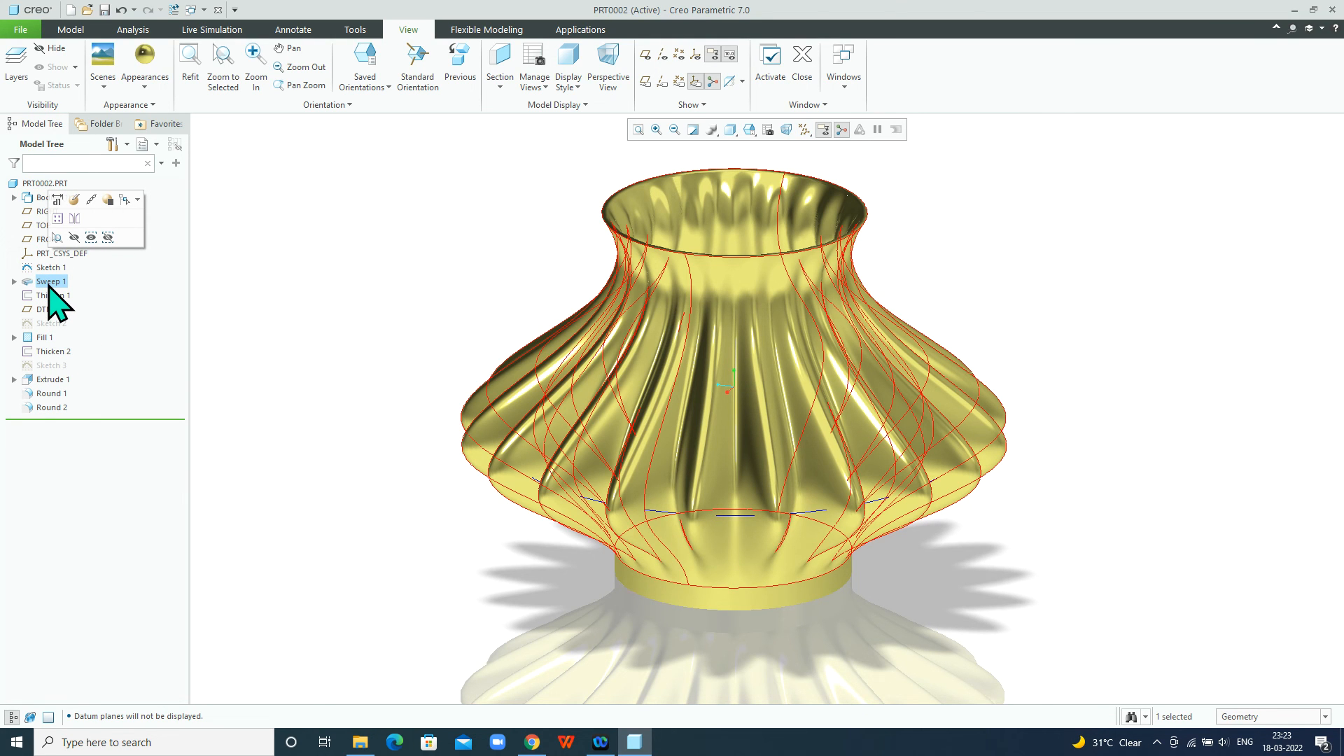
click(47, 267)
right_click(46, 268)
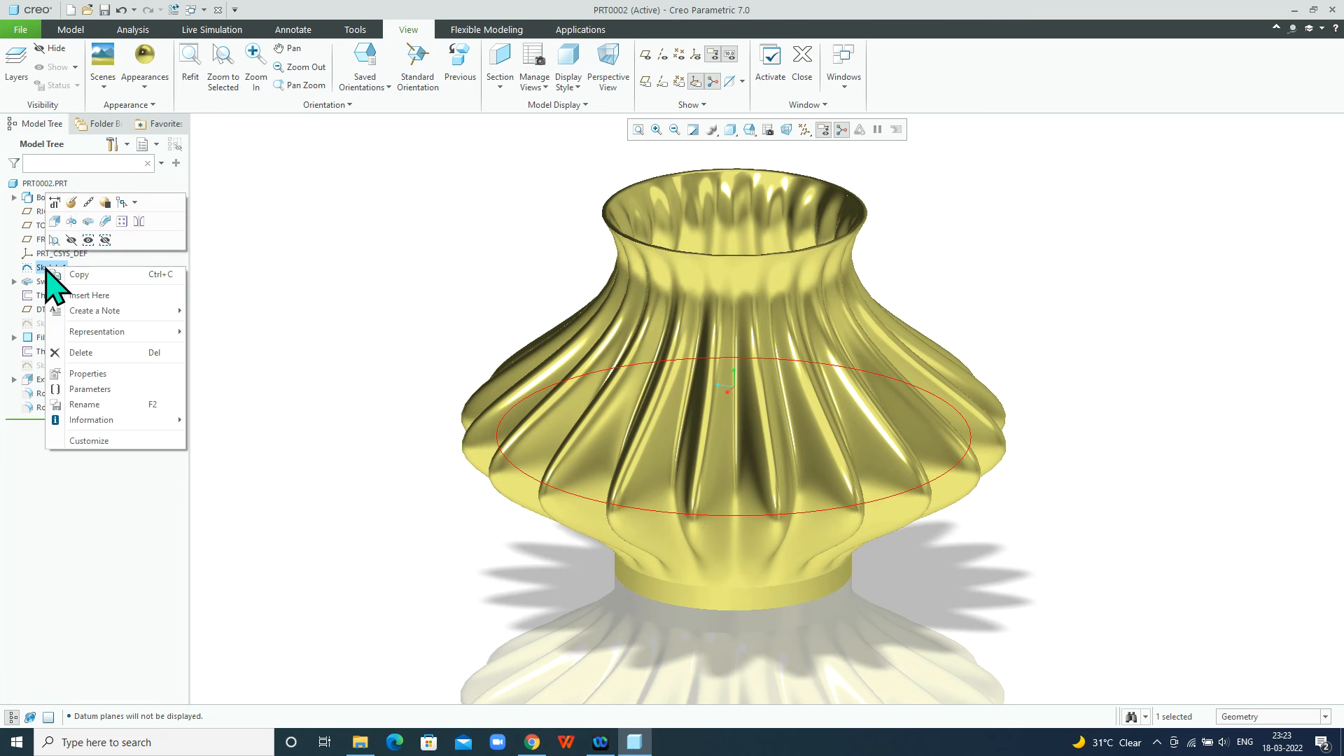
click(71, 240)
click(281, 254)
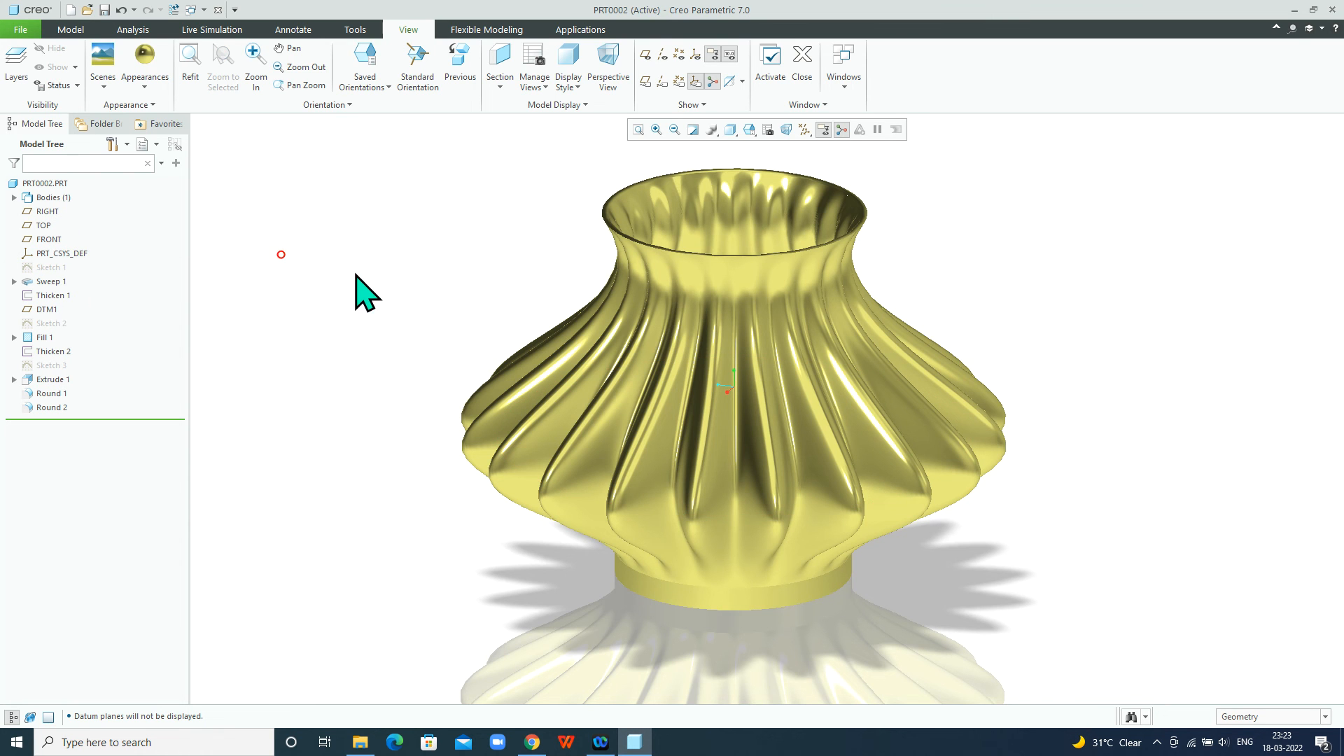
Preview the gold pot with real-time rendering in Render Studio from a slightly higher angle, and close the preview
middle_drag(361, 258, 365, 272)
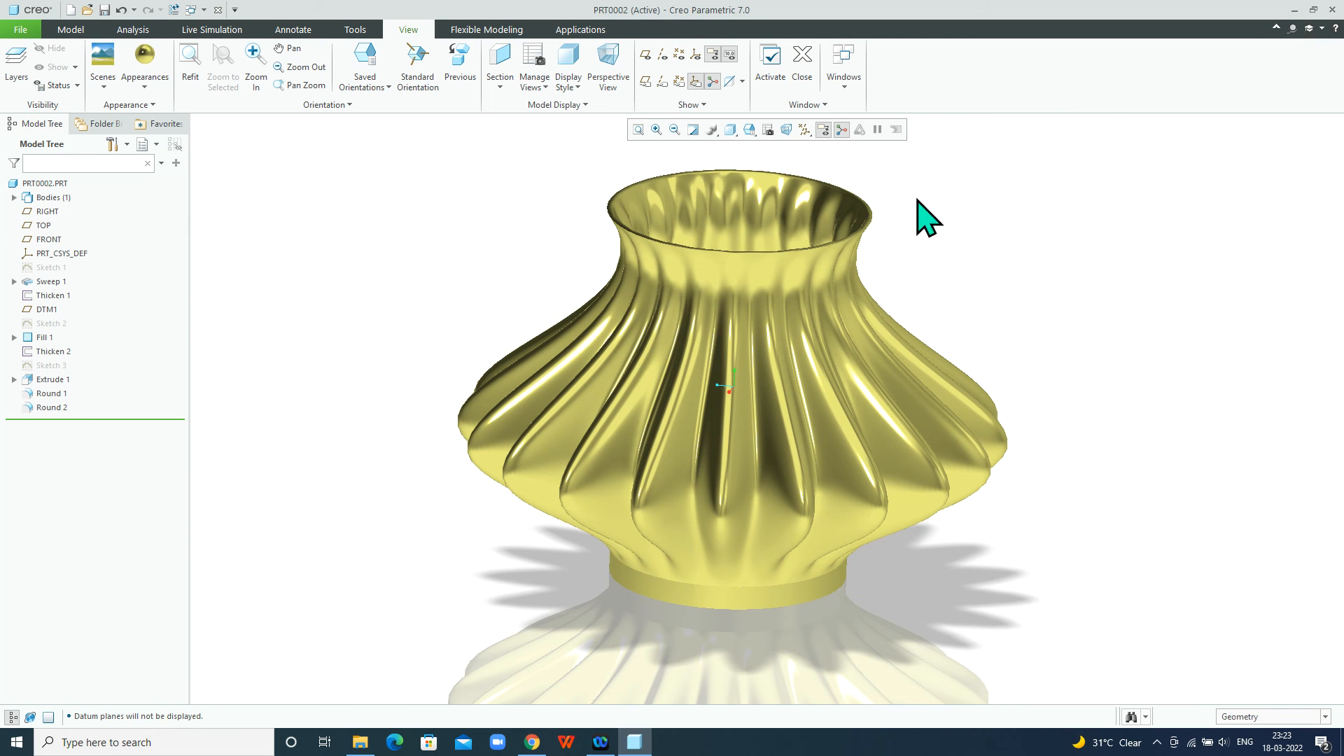
click(578, 30)
click(497, 70)
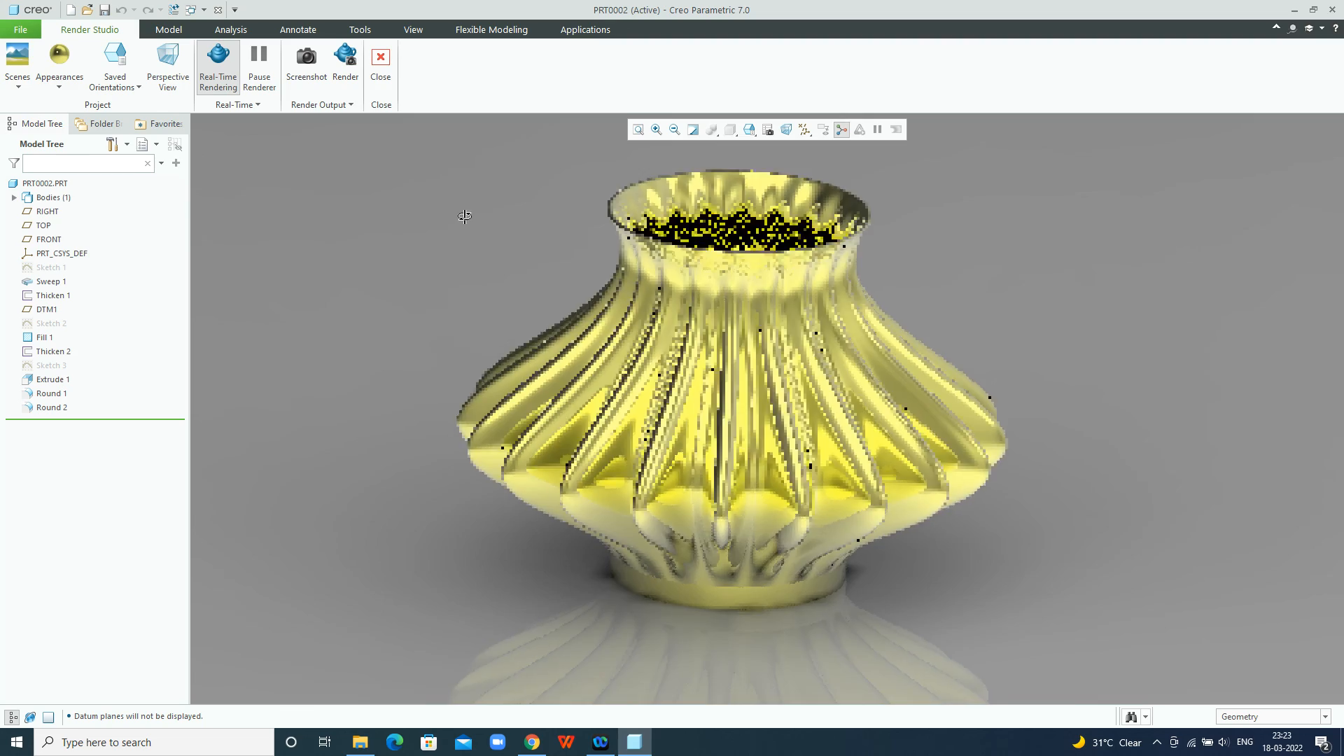
middle_drag(464, 216, 471, 236)
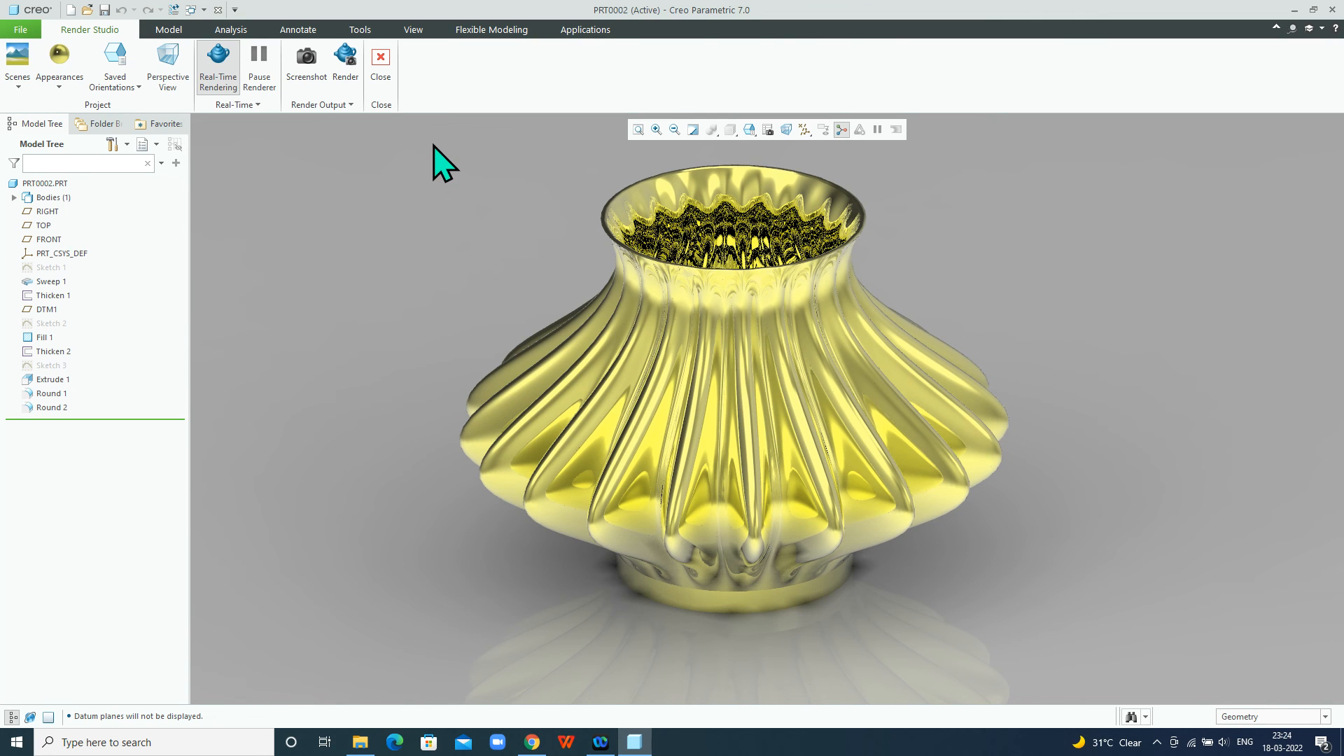
click(386, 71)
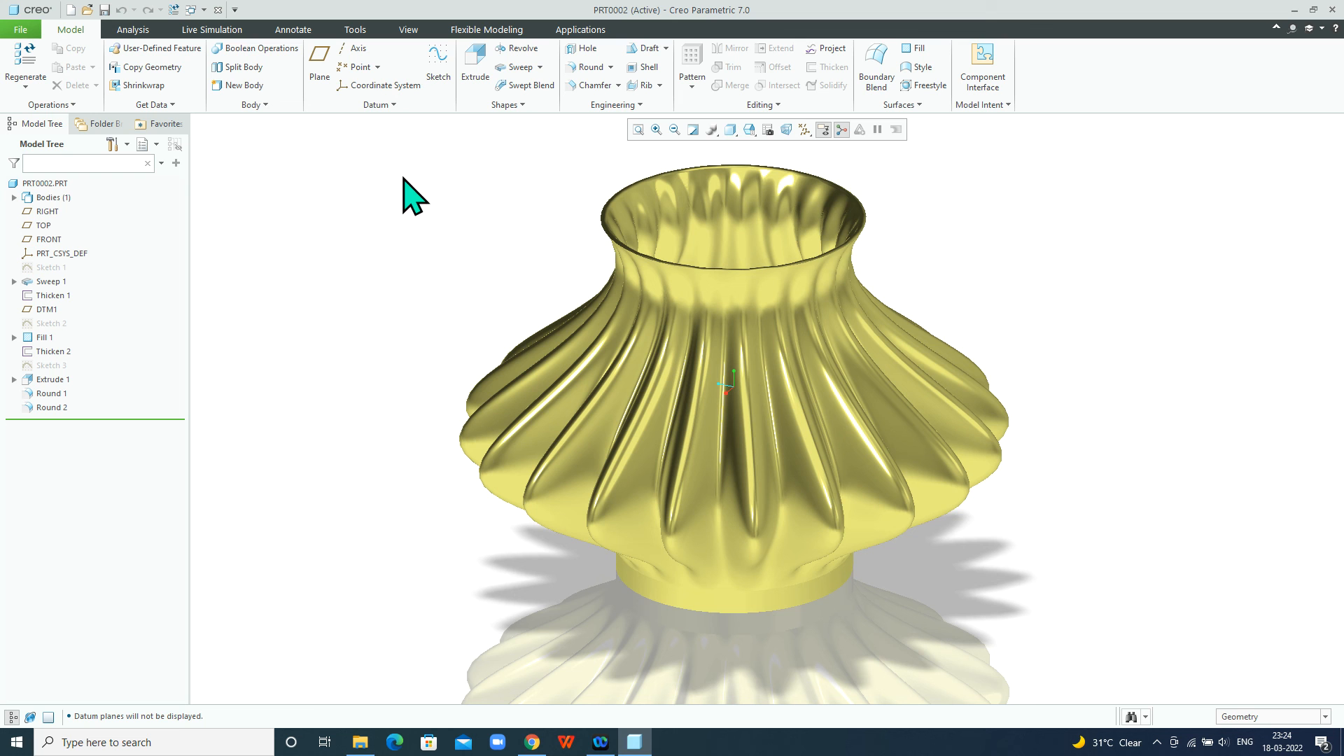
Reopen Render Studio and render the pot as a JPEG to creo.jpg with 256 maximum samples, overwriting the existing file
click(553, 35)
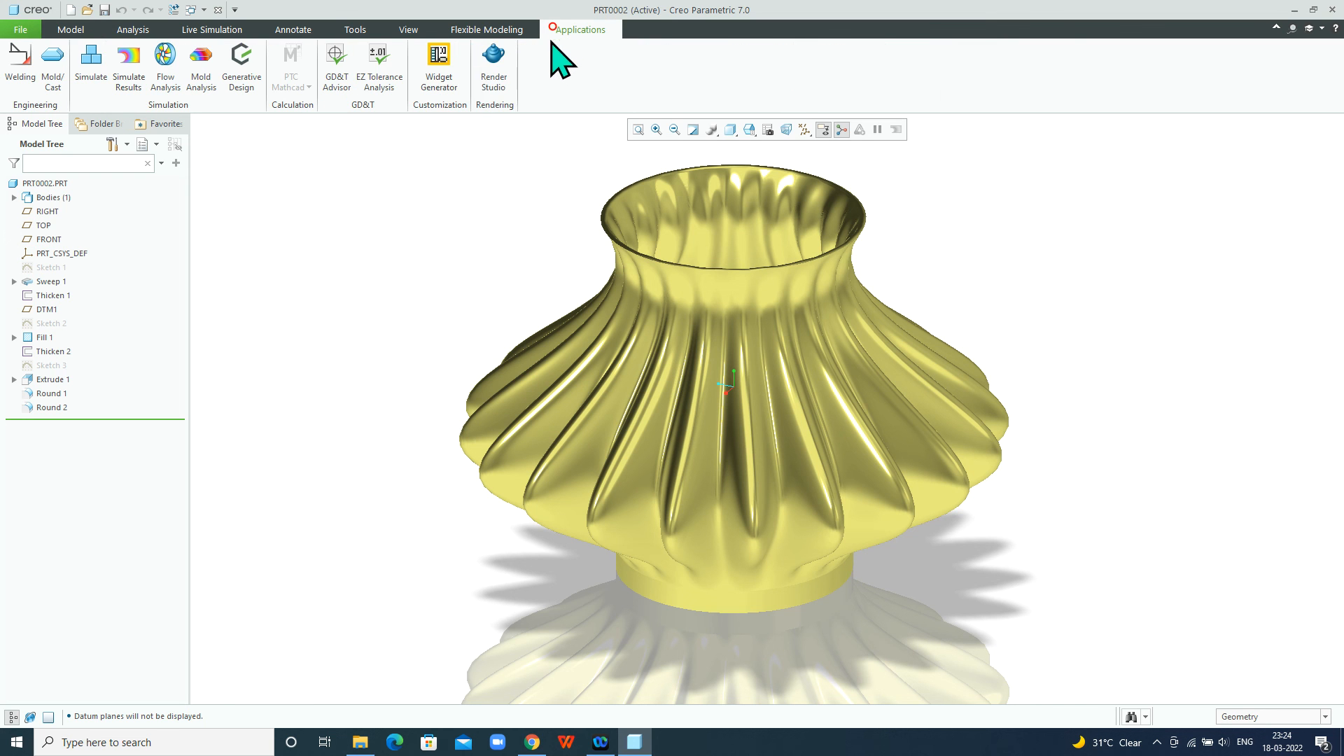
click(492, 73)
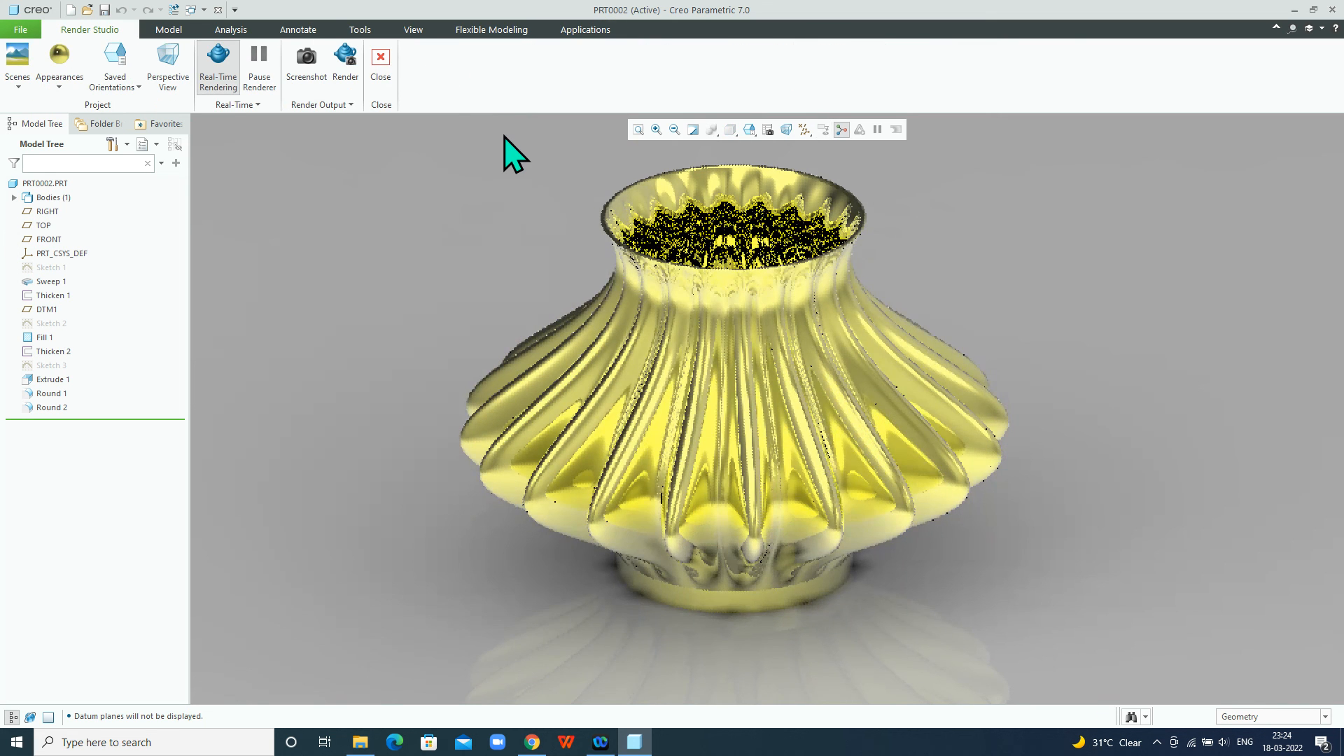
scroll(520, 158, up, 2)
scroll(509, 144, down, 2)
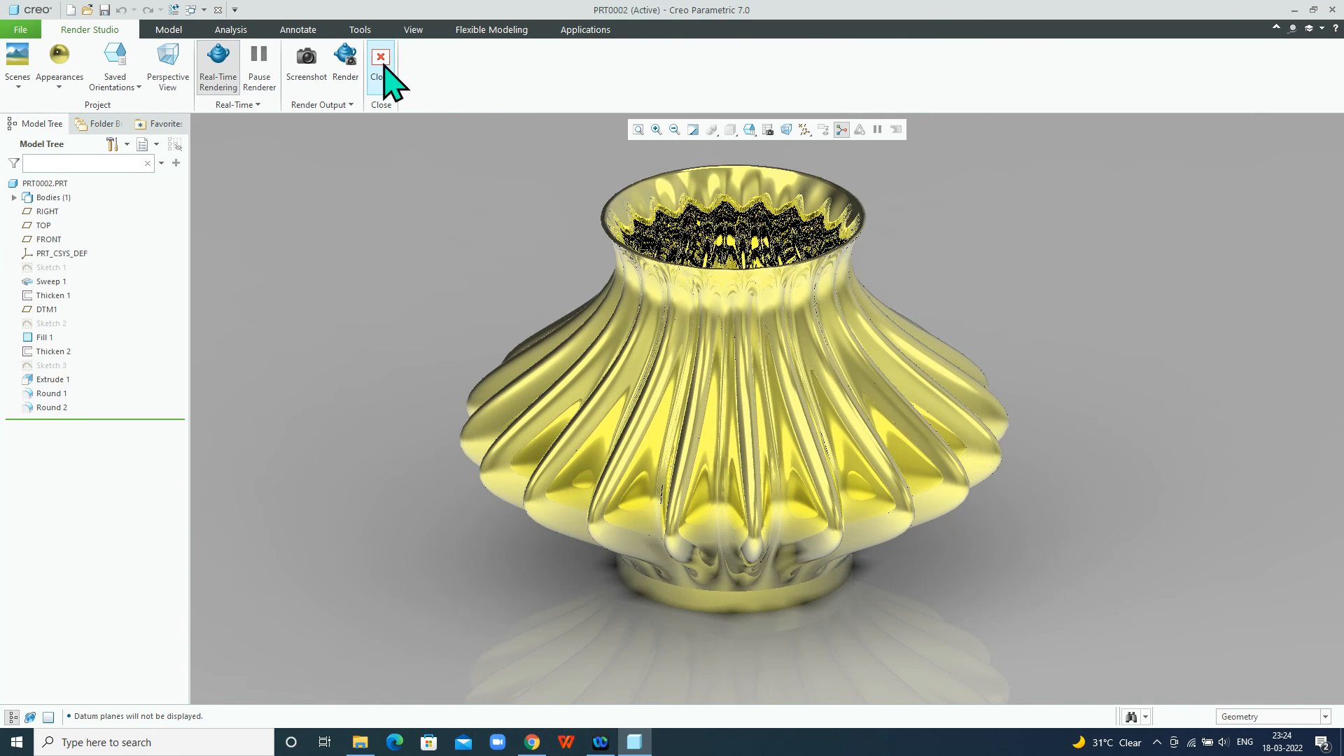
click(348, 63)
drag(607, 414, 740, 418)
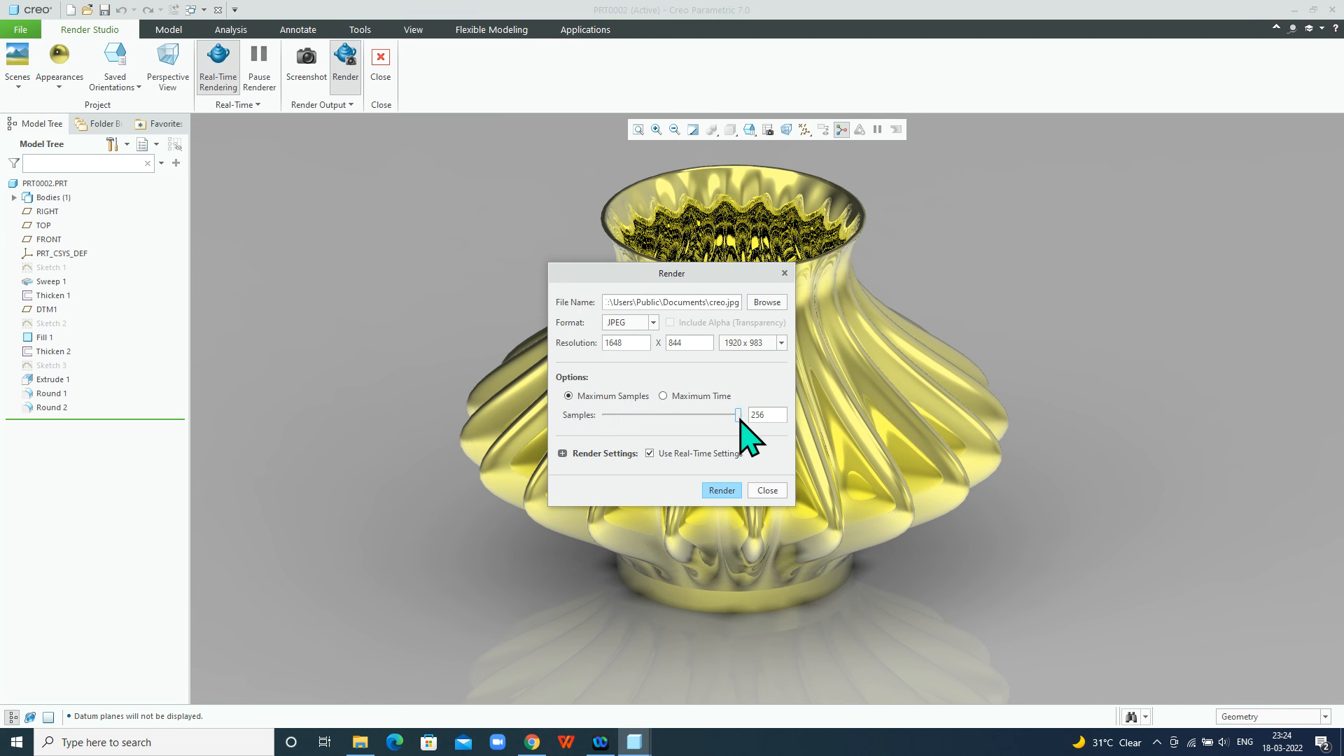
click(721, 490)
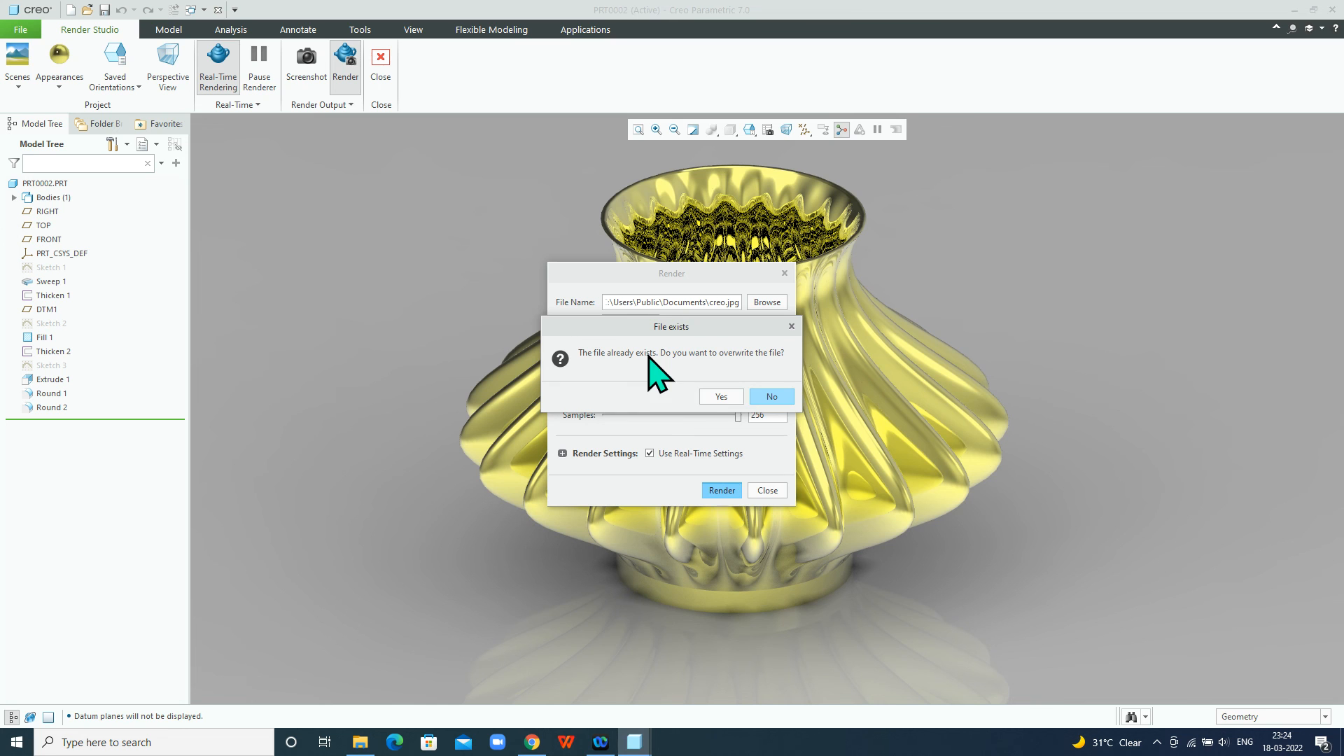
click(721, 397)
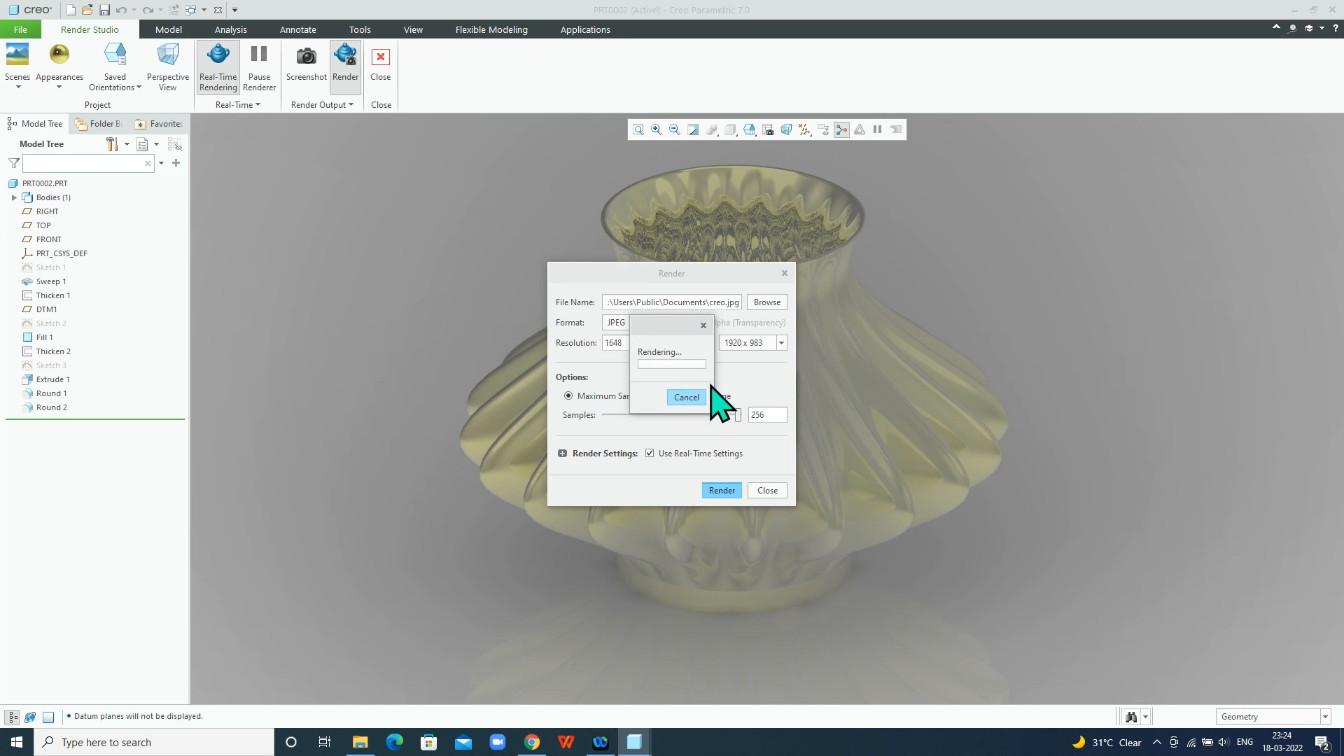